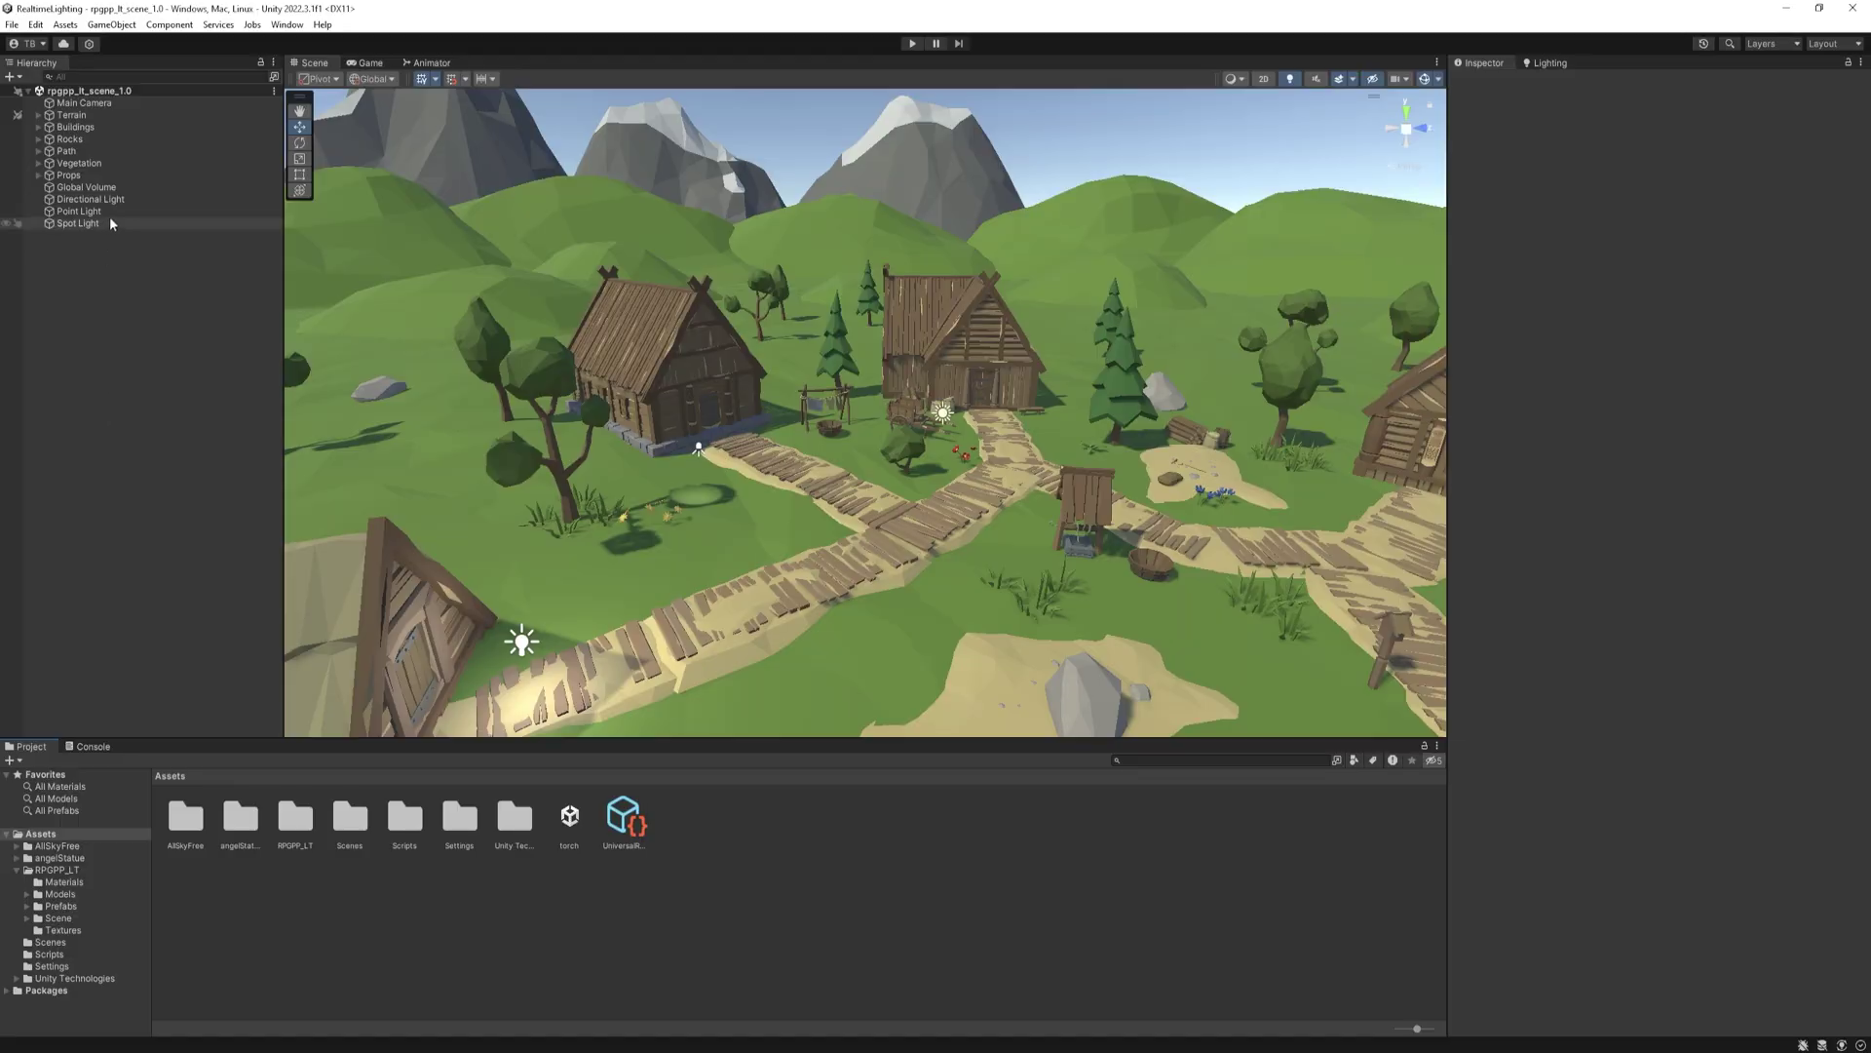
Rotate the directional light to about X 17, Y 0, Z -41 degrees to cast longer shadows over the village.
click(111, 199)
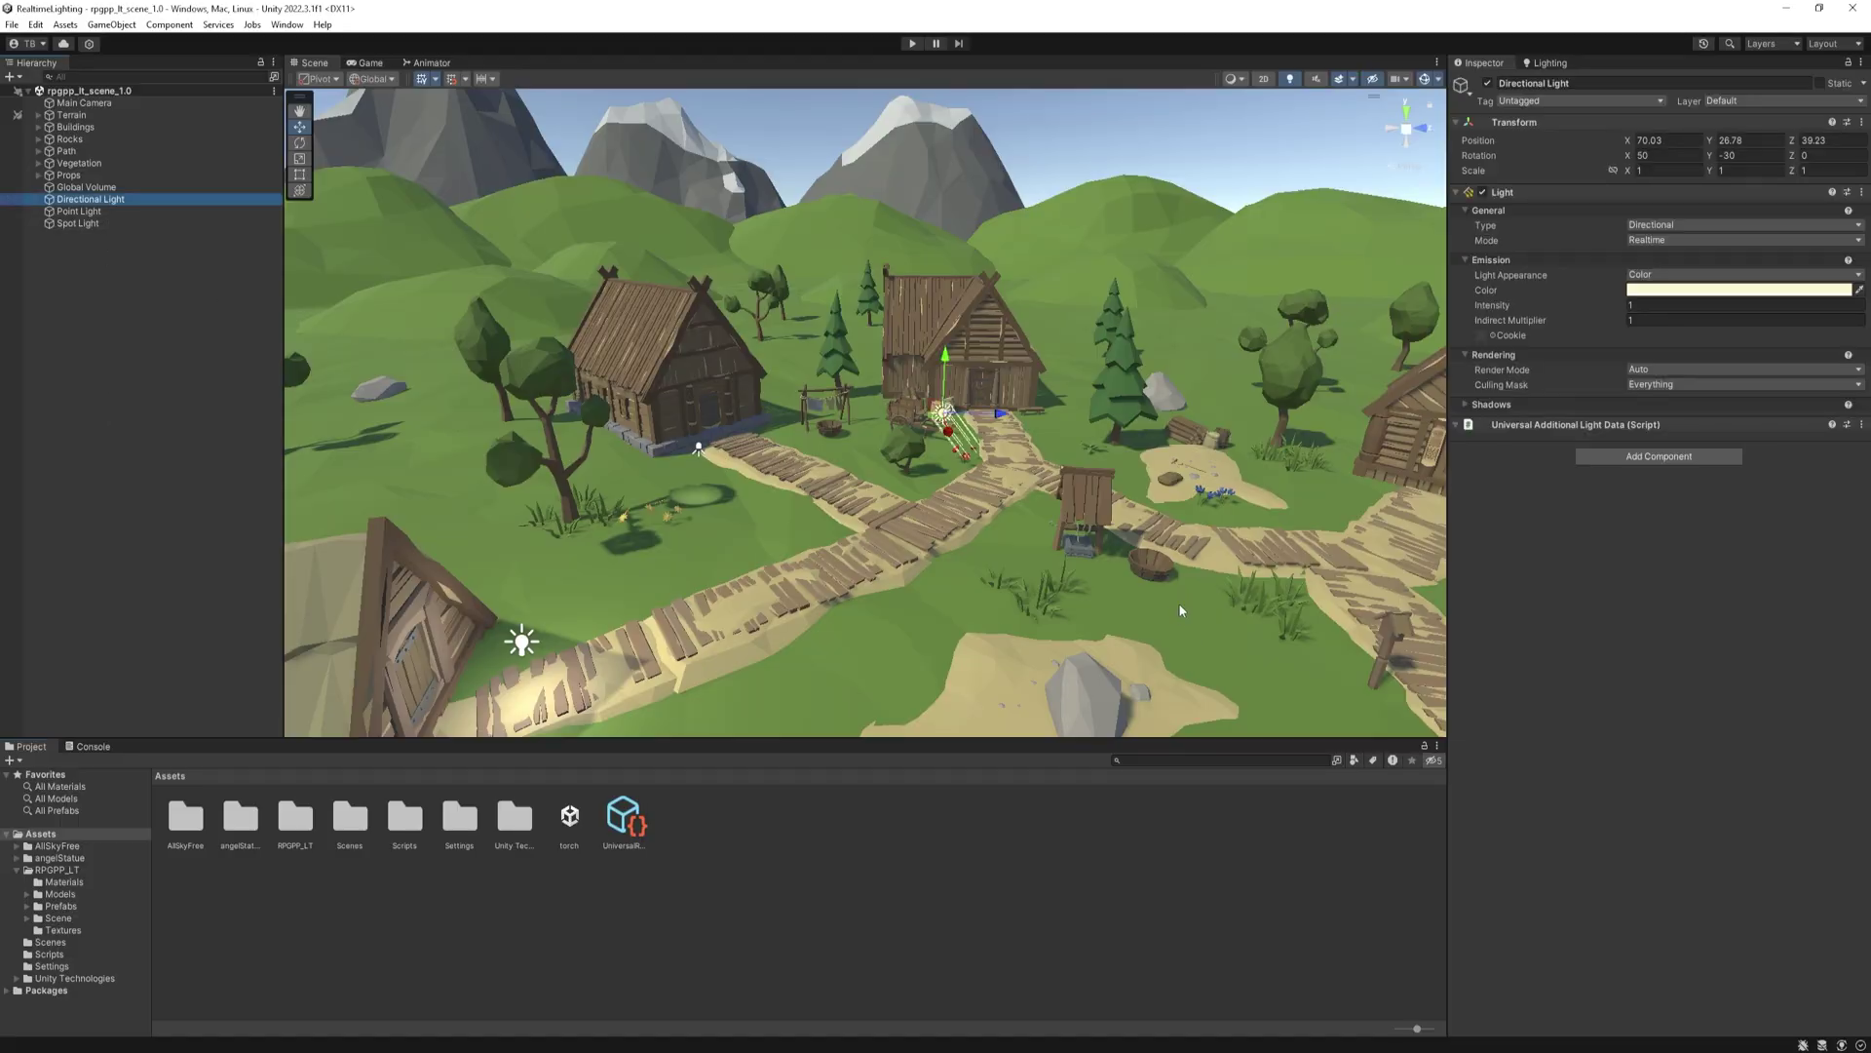
click(162, 404)
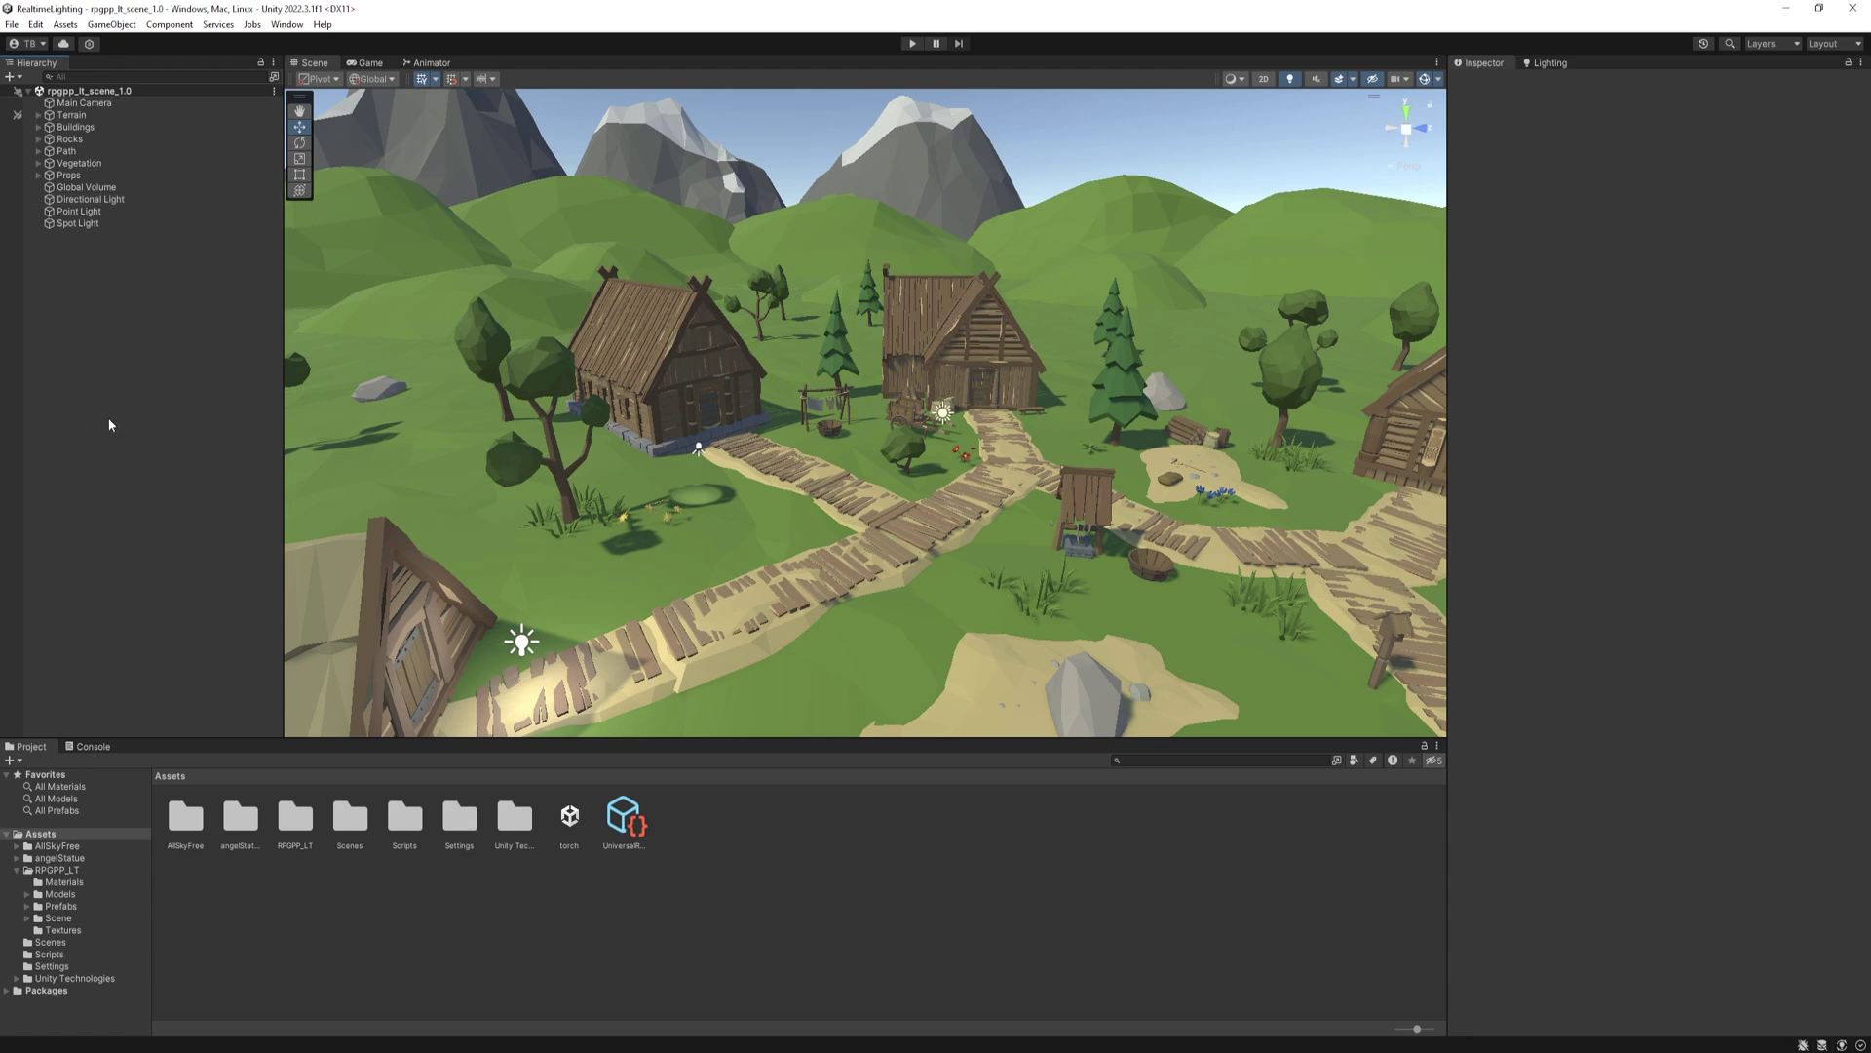
click(119, 199)
alt+drag(1024, 429, 916, 507)
key(e)
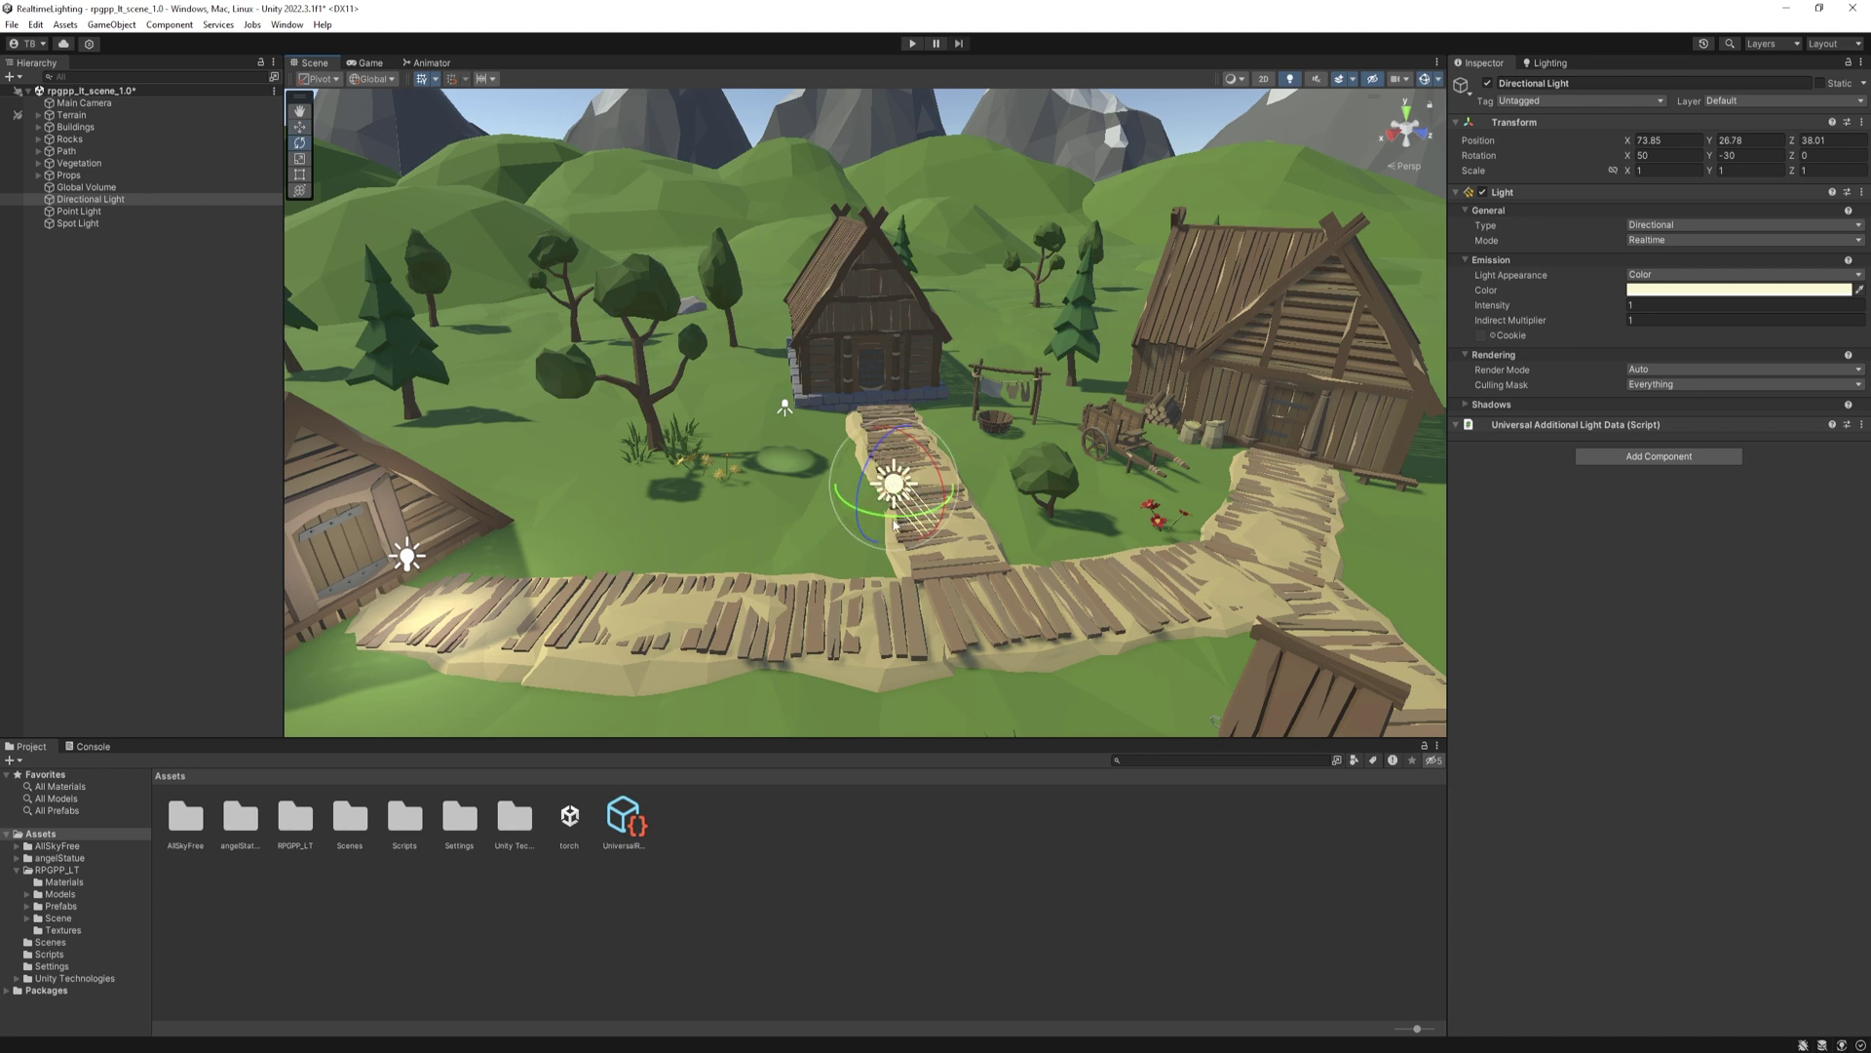
drag(877, 455, 918, 517)
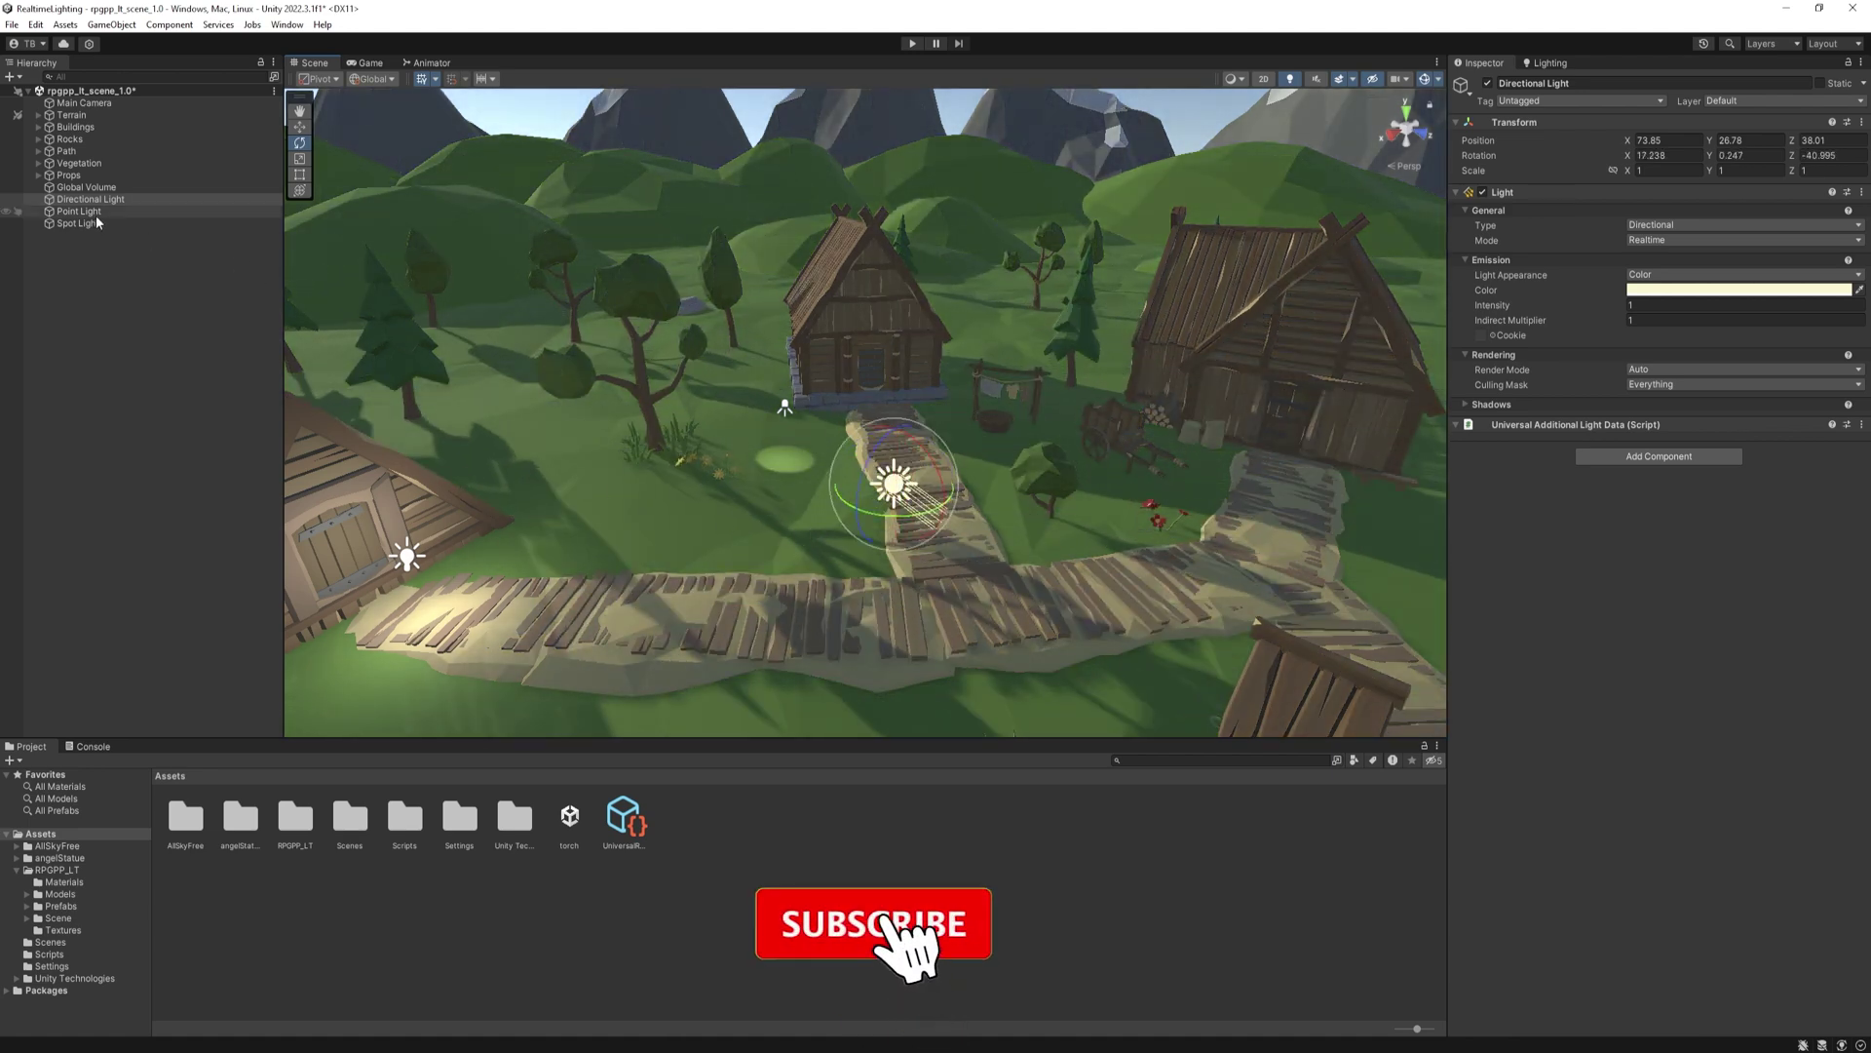
Examine the point light in front of the hut's door, including its intensity and range.
click(78, 211)
alt+drag(584, 488, 629, 500)
key(f)
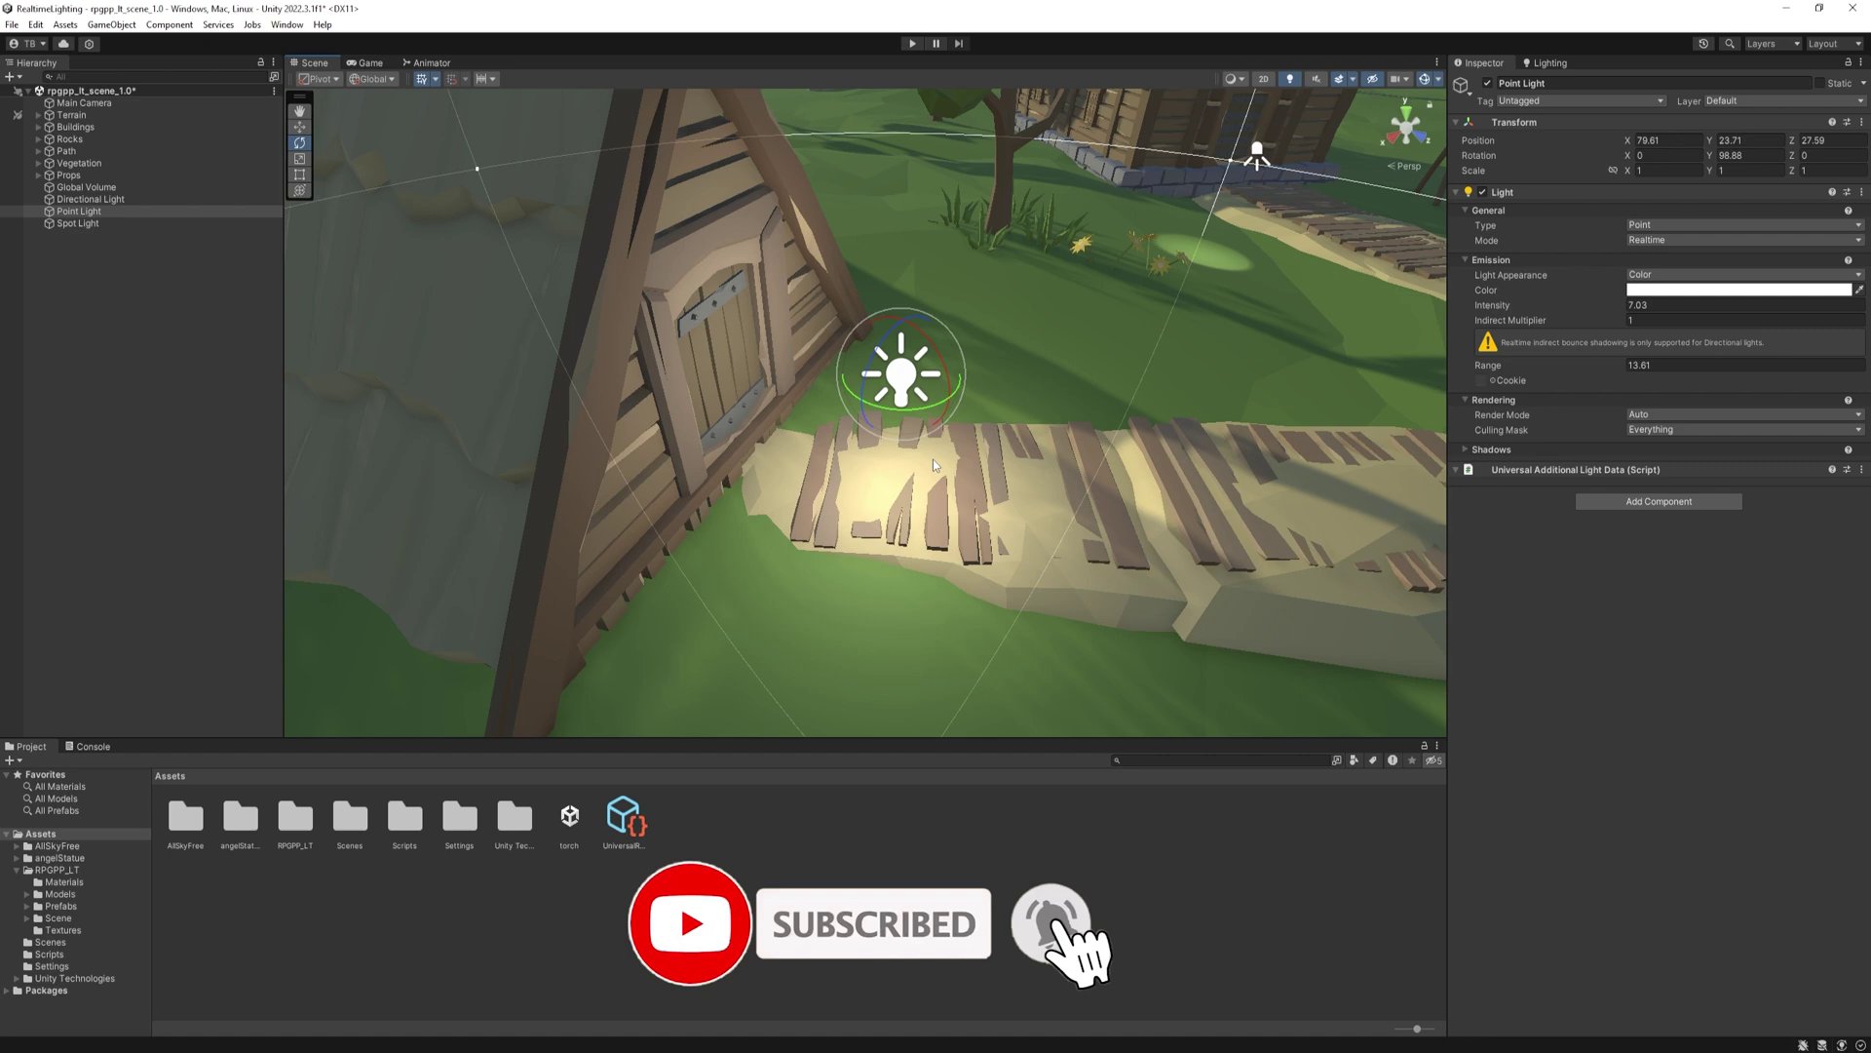
alt+drag(901, 397, 956, 480)
Move the spot light over the yellow flowers beside the tree, to about X 70.5, Y 24.4, Z 28.6.
click(101, 225)
key(f)
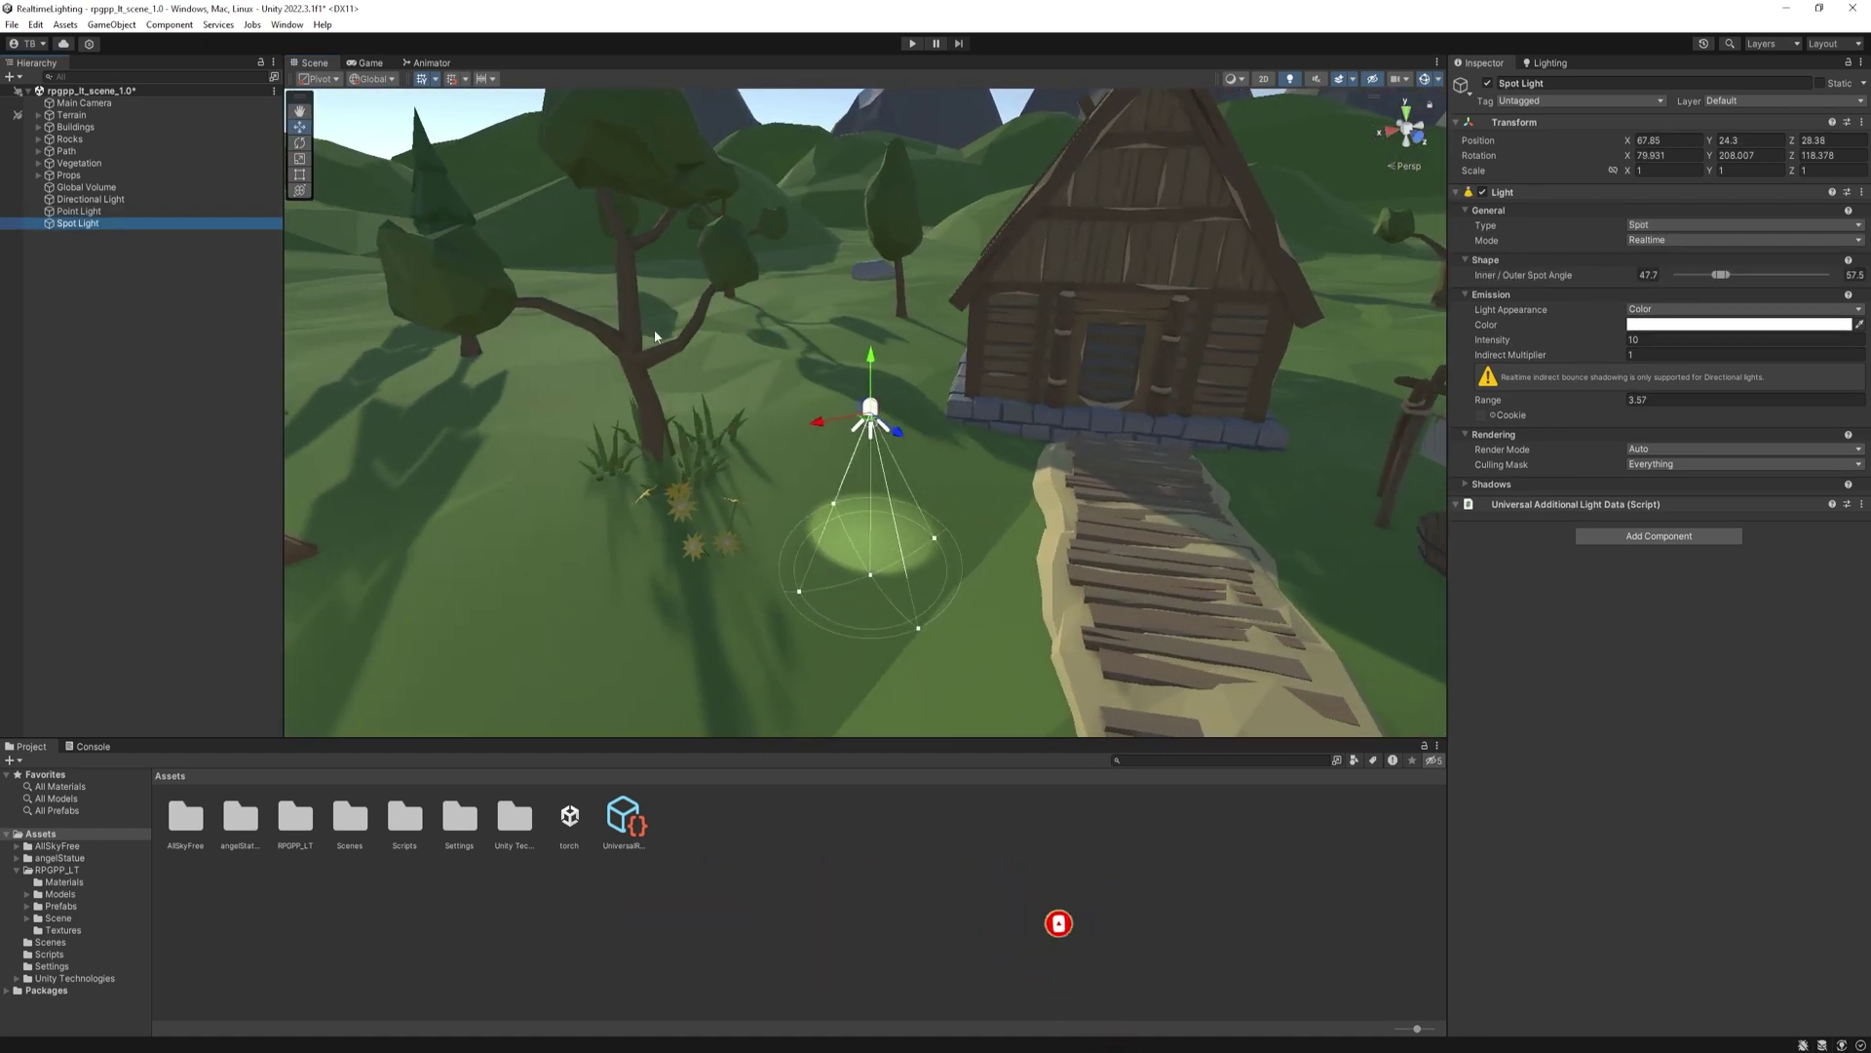
drag(867, 365, 688, 458)
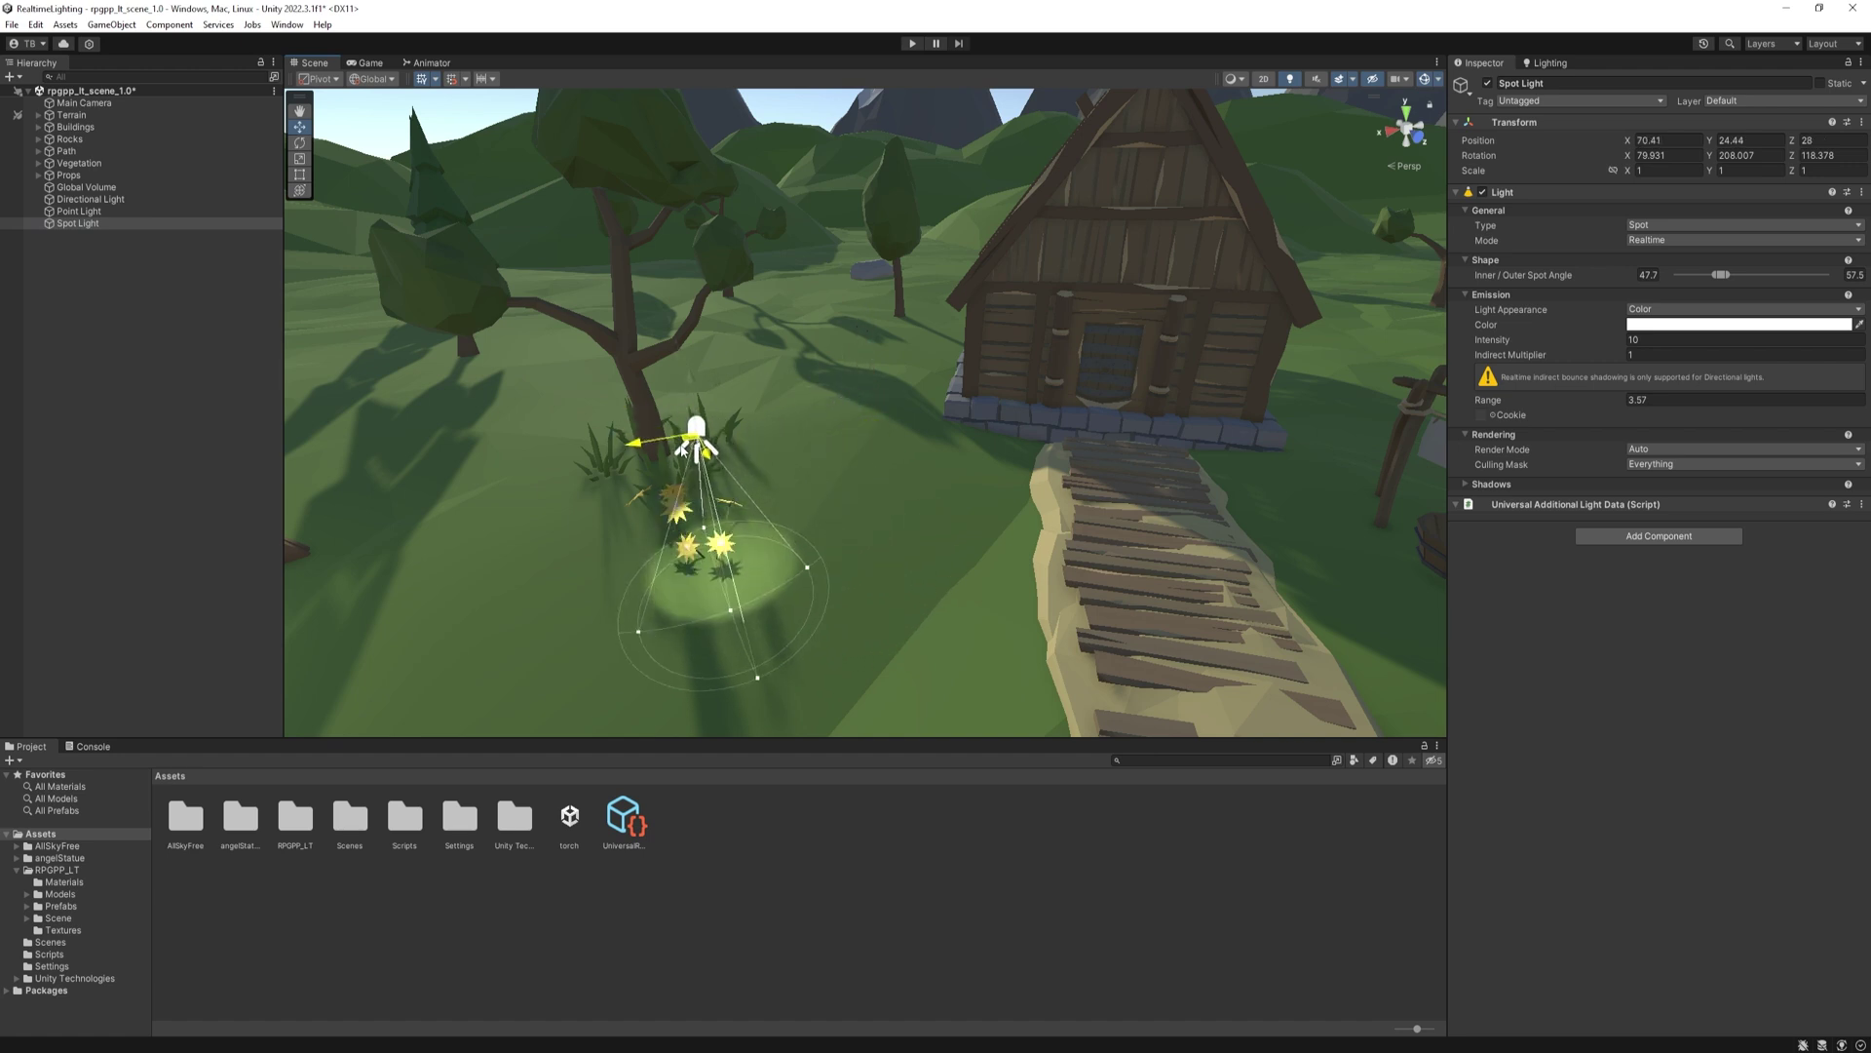
scroll(940, 643, down, 3)
alt+drag(940, 644, 1004, 547)
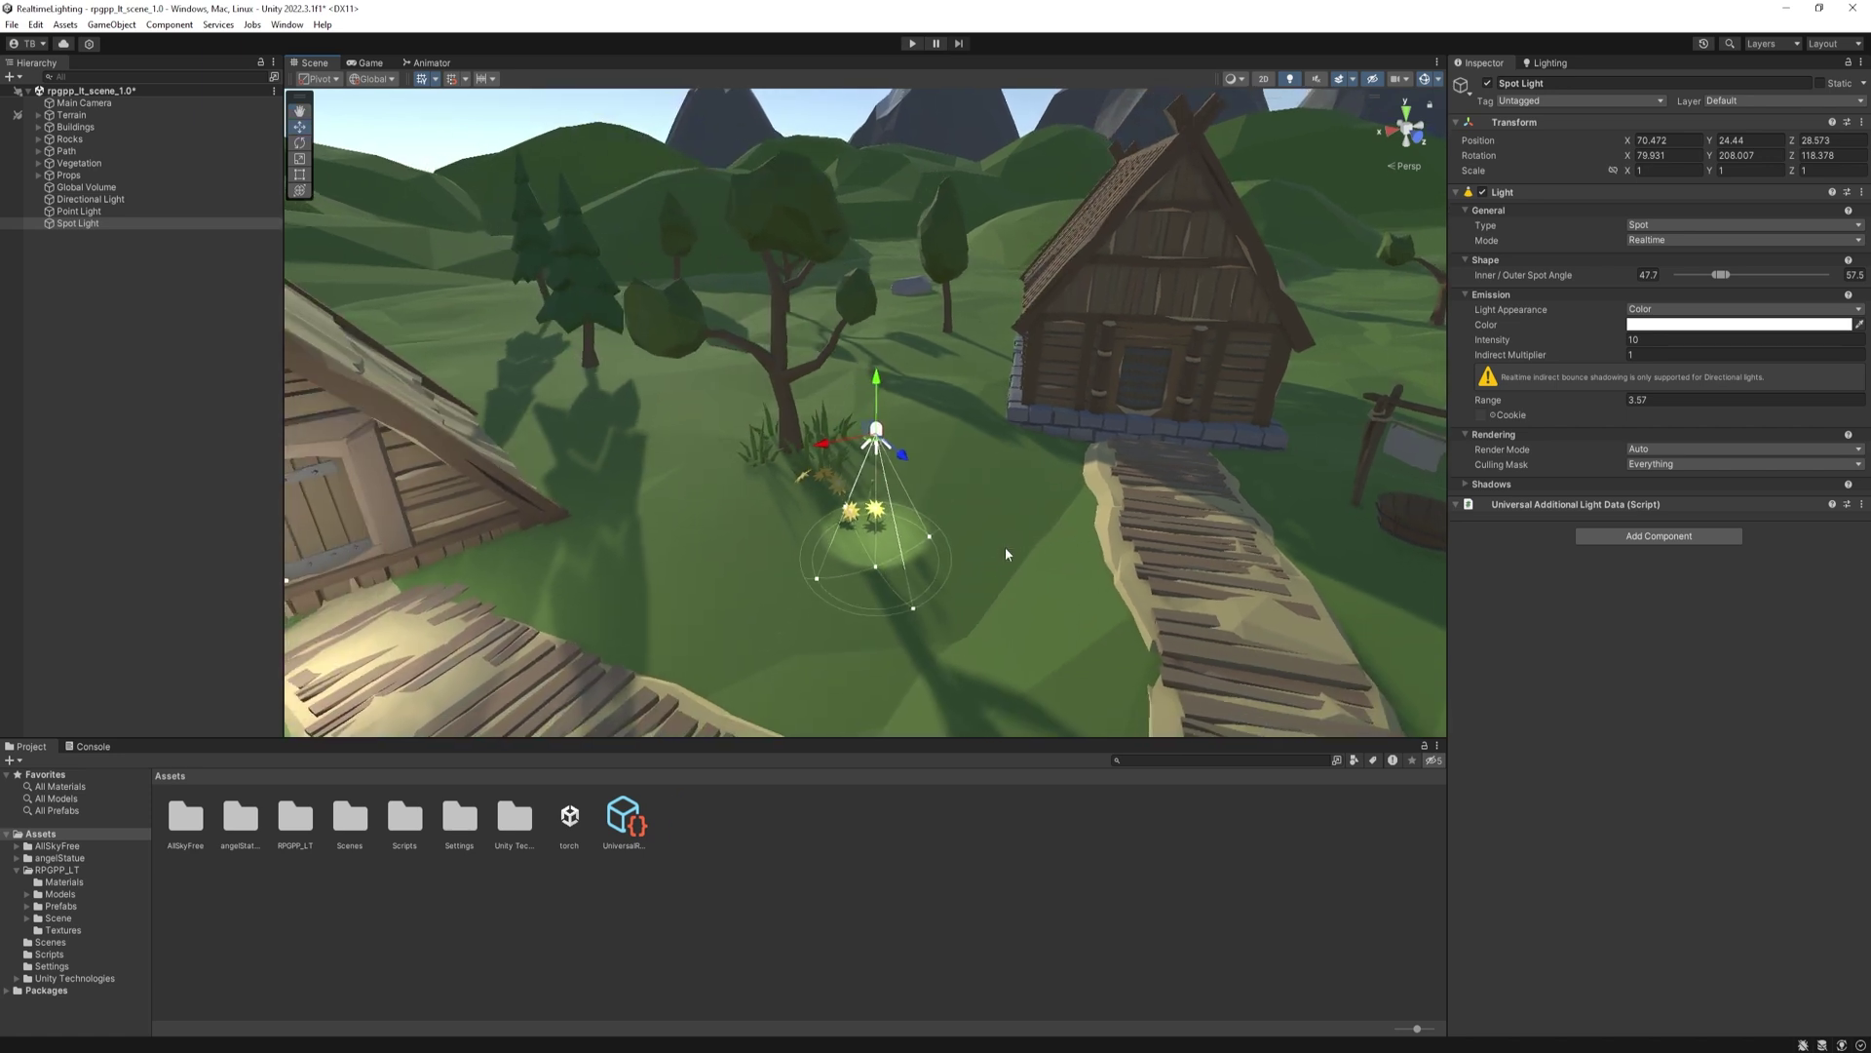
Review the main light's available shadow resolutions in the URP-HighFidelity pipeline asset for the statue scene.
click(845, 835)
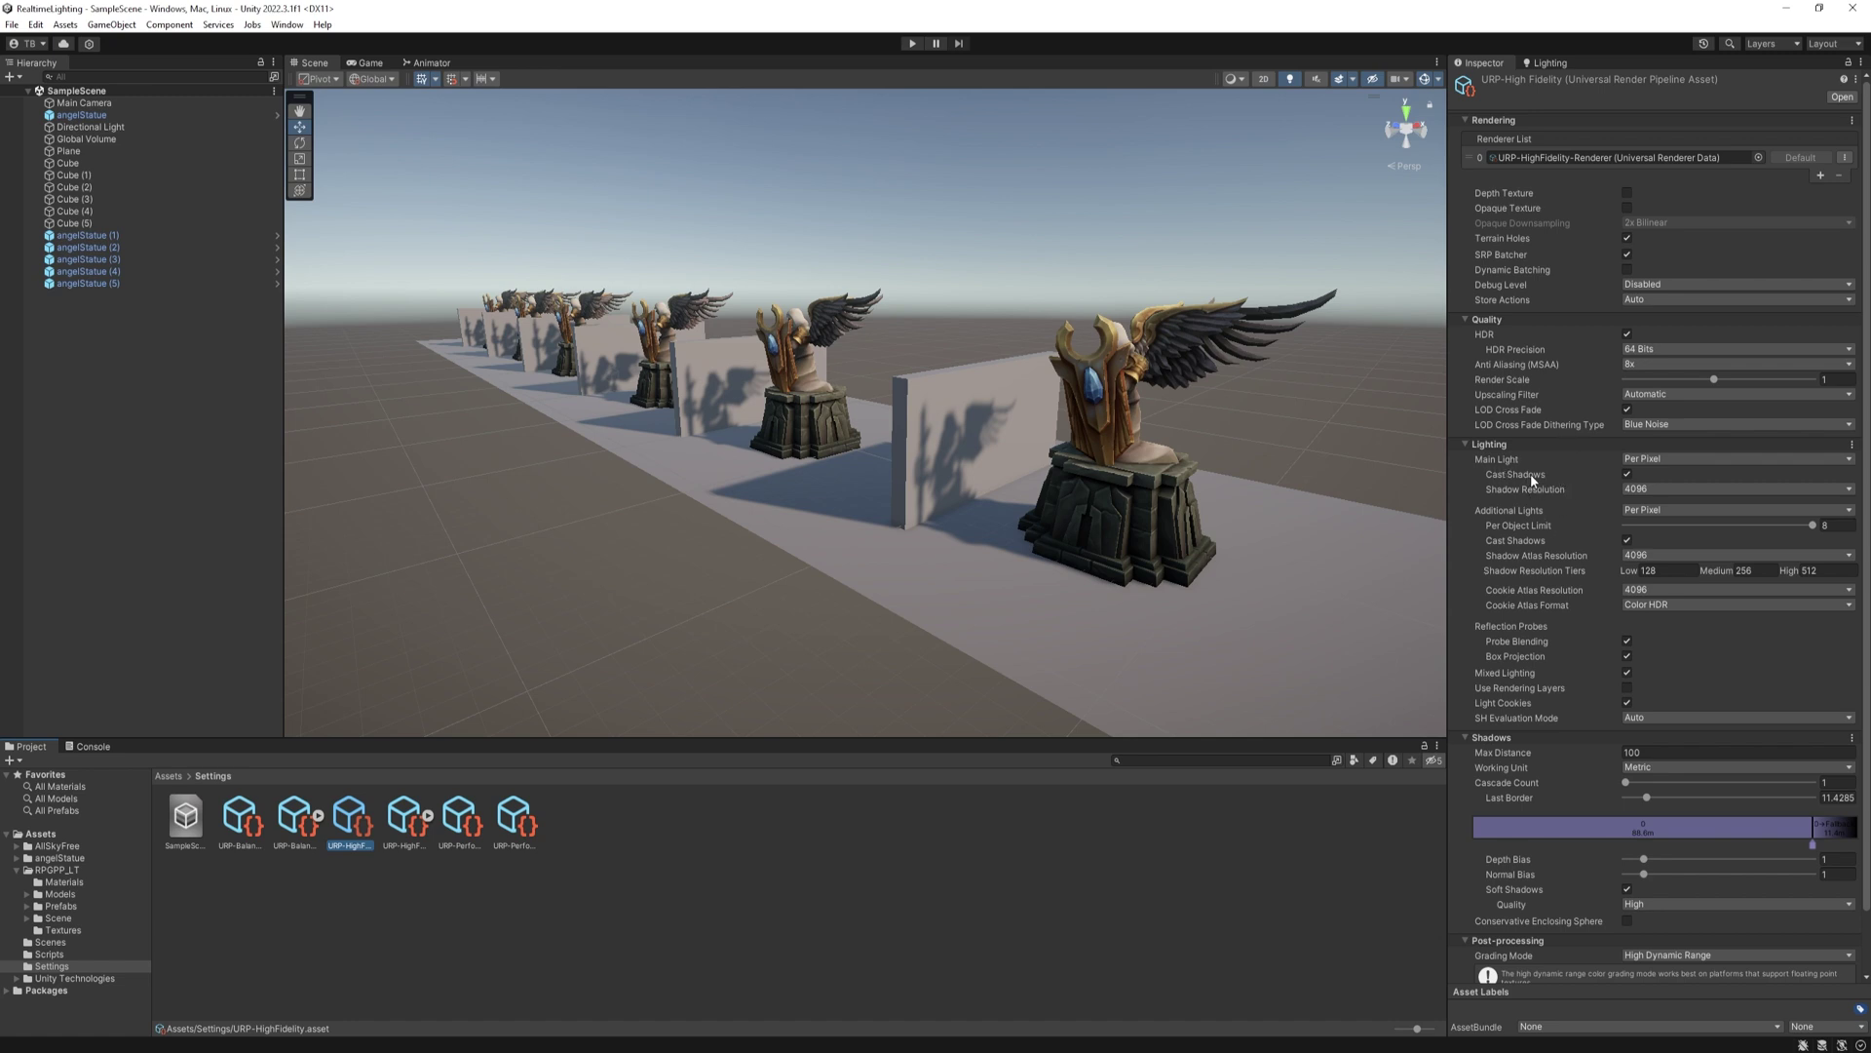
click(1646, 491)
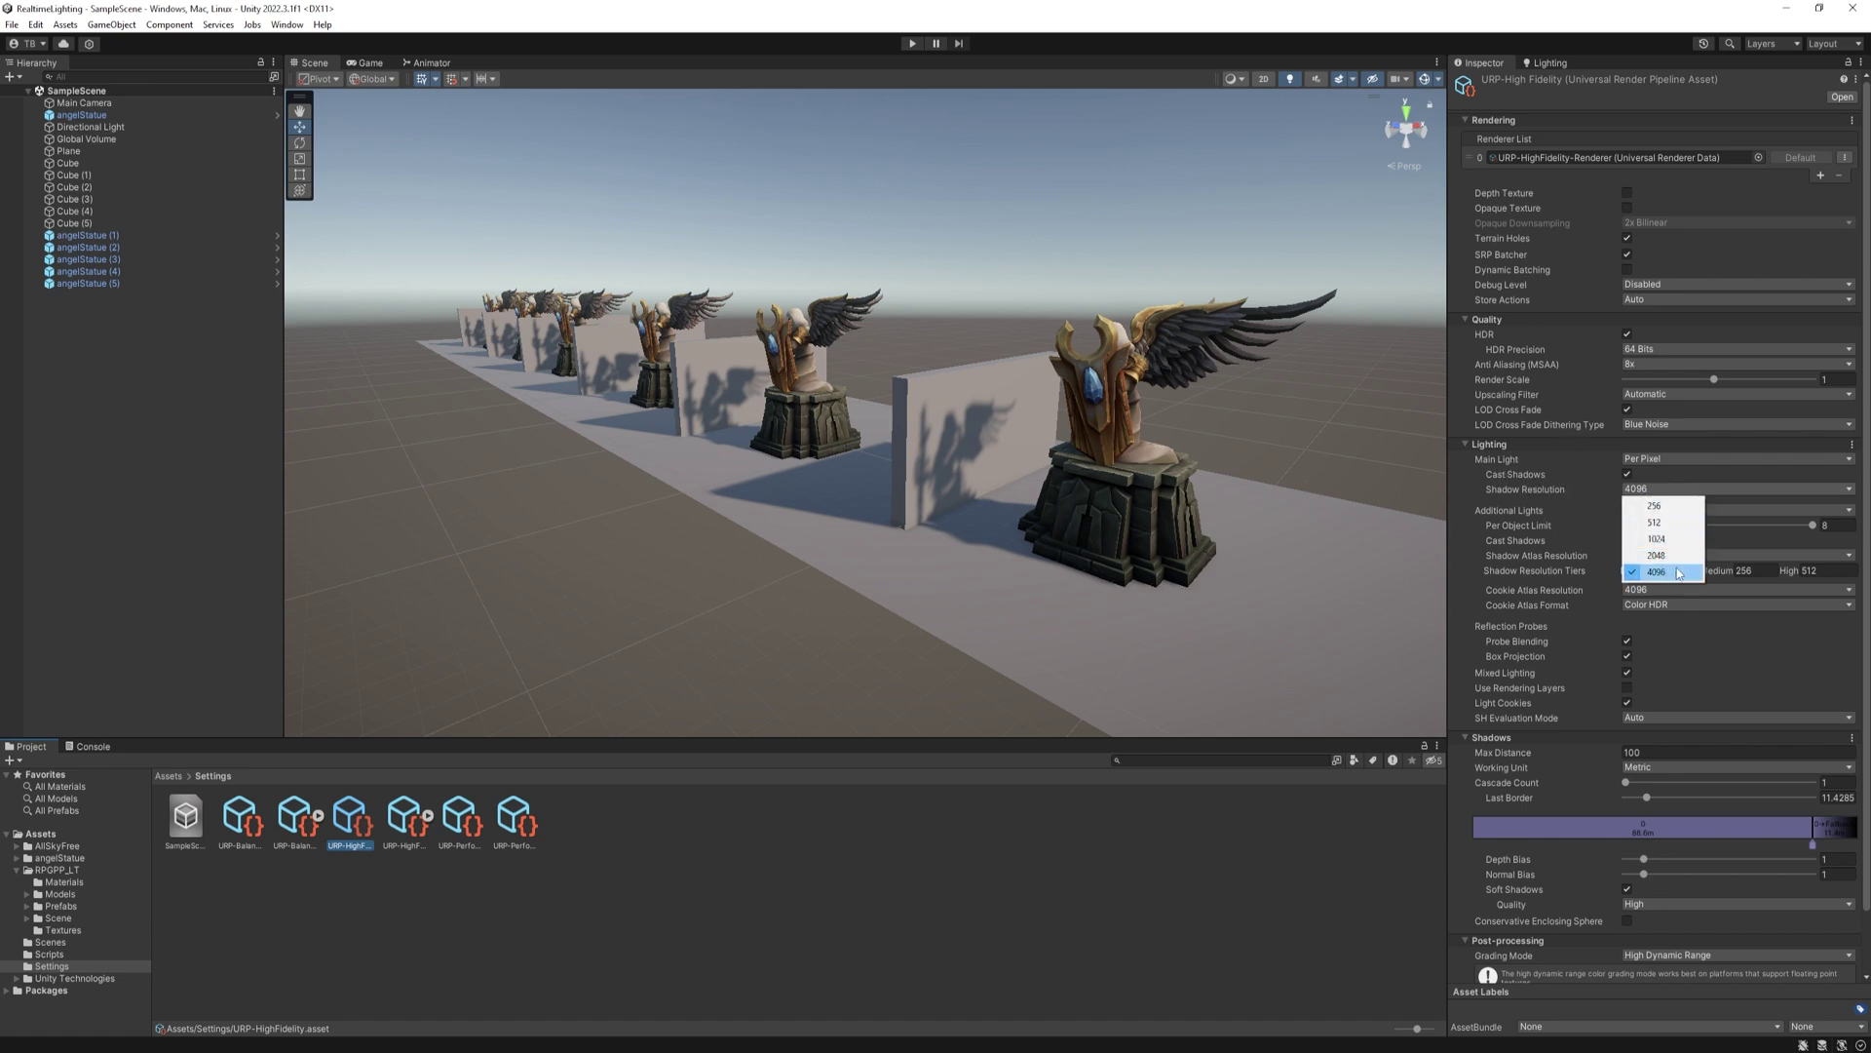
click(964, 612)
Align the scene view to the directional light to see the statues from it, and return to the row of statues.
click(90, 127)
click(104, 27)
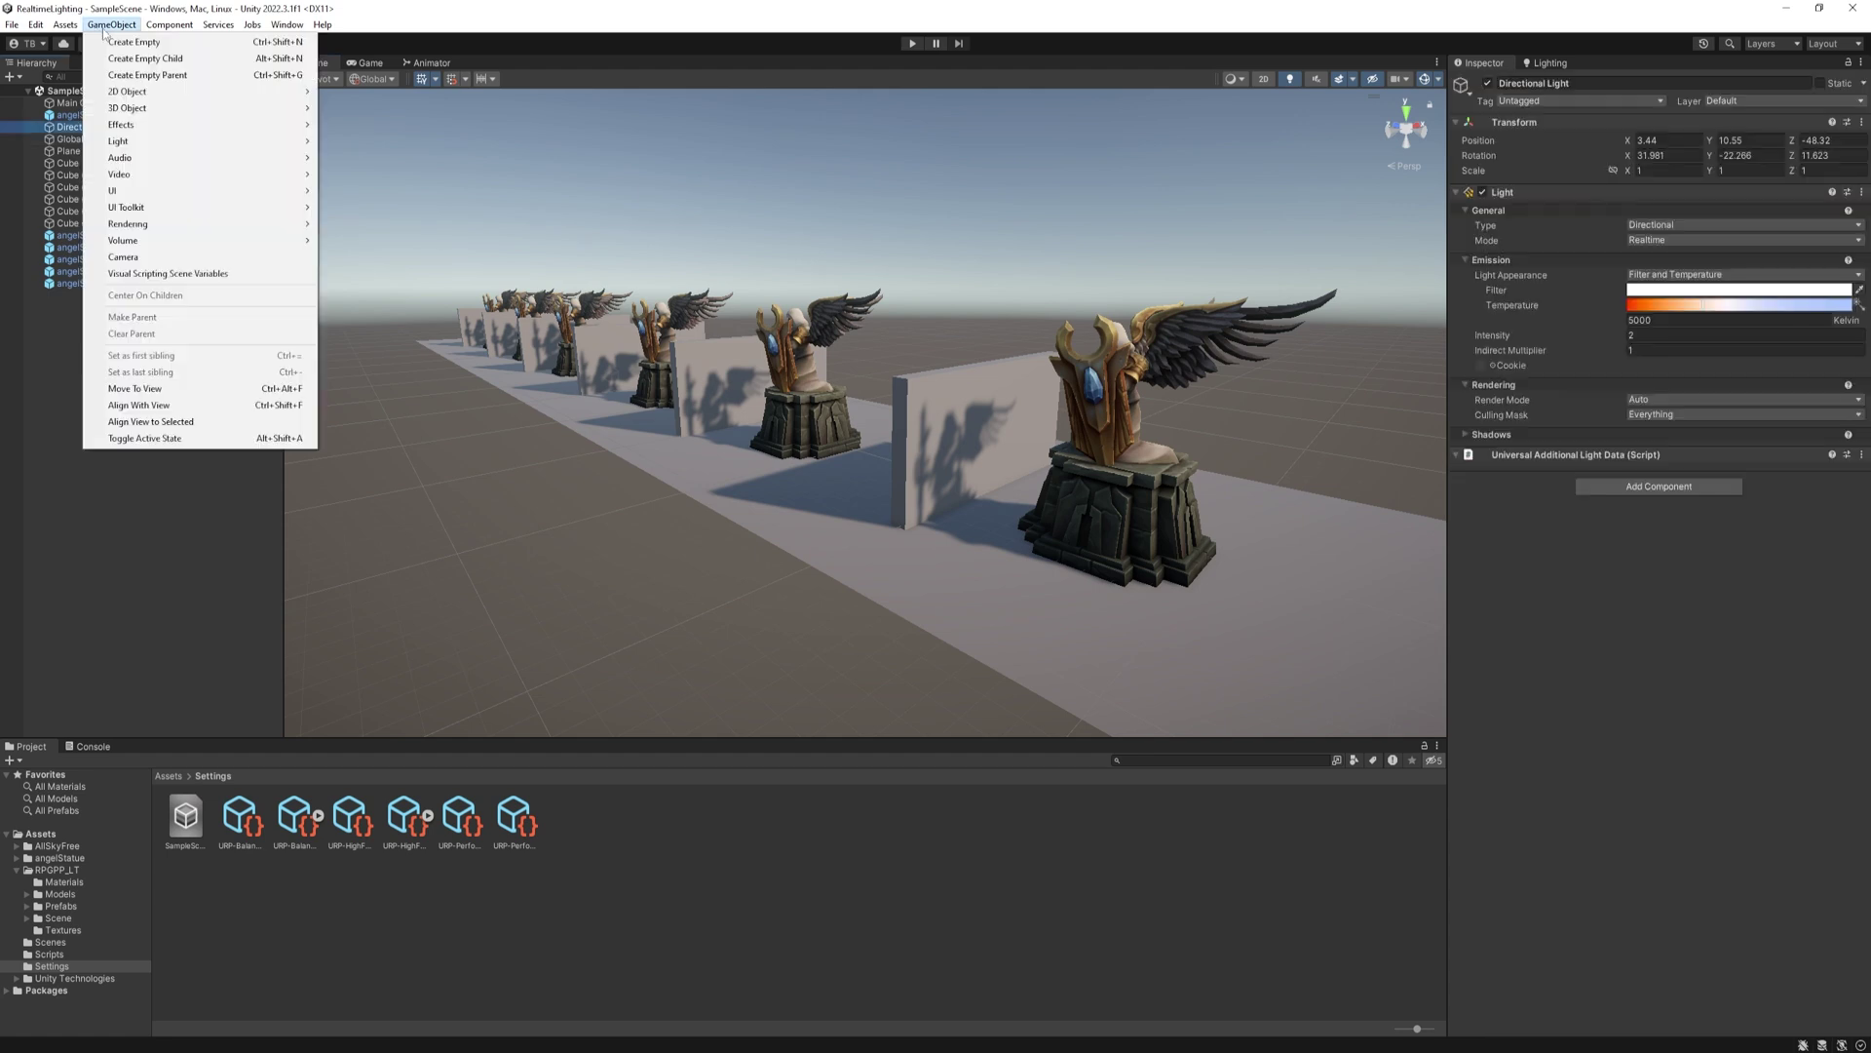
click(230, 421)
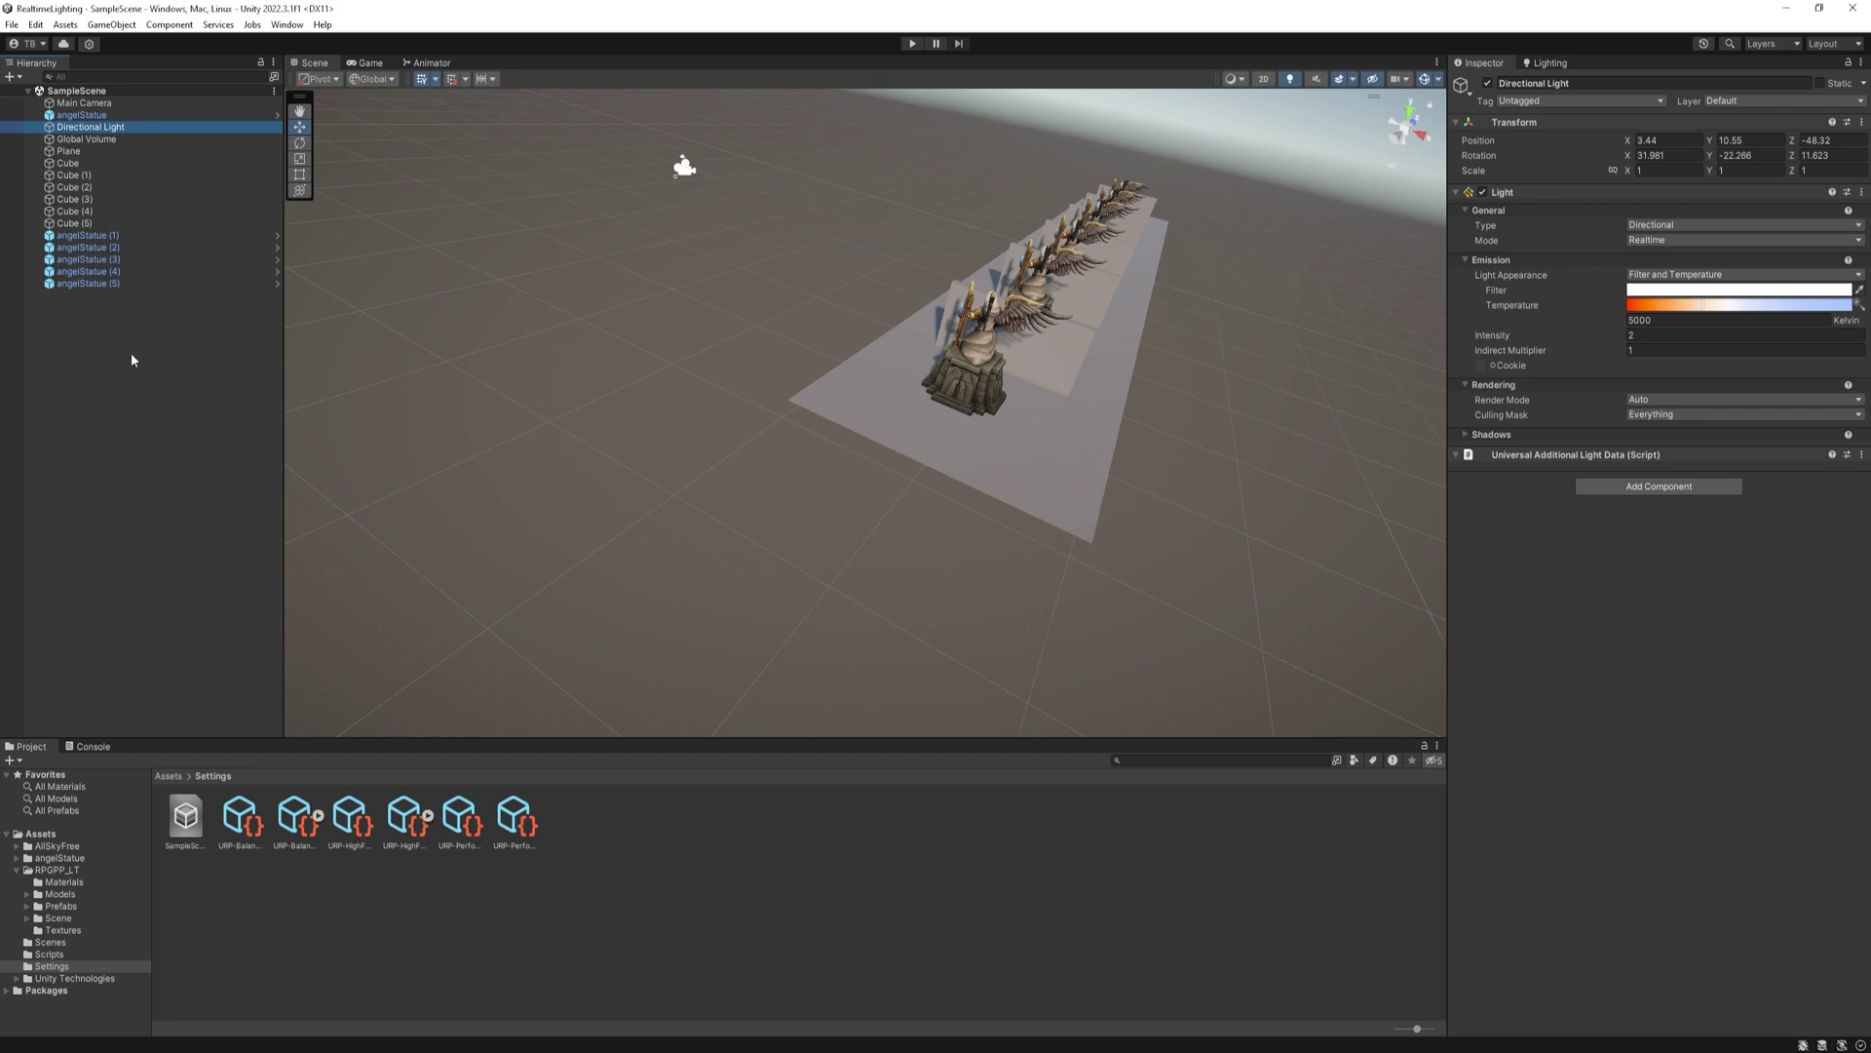
click(137, 488)
right_drag(1019, 513, 1070, 468)
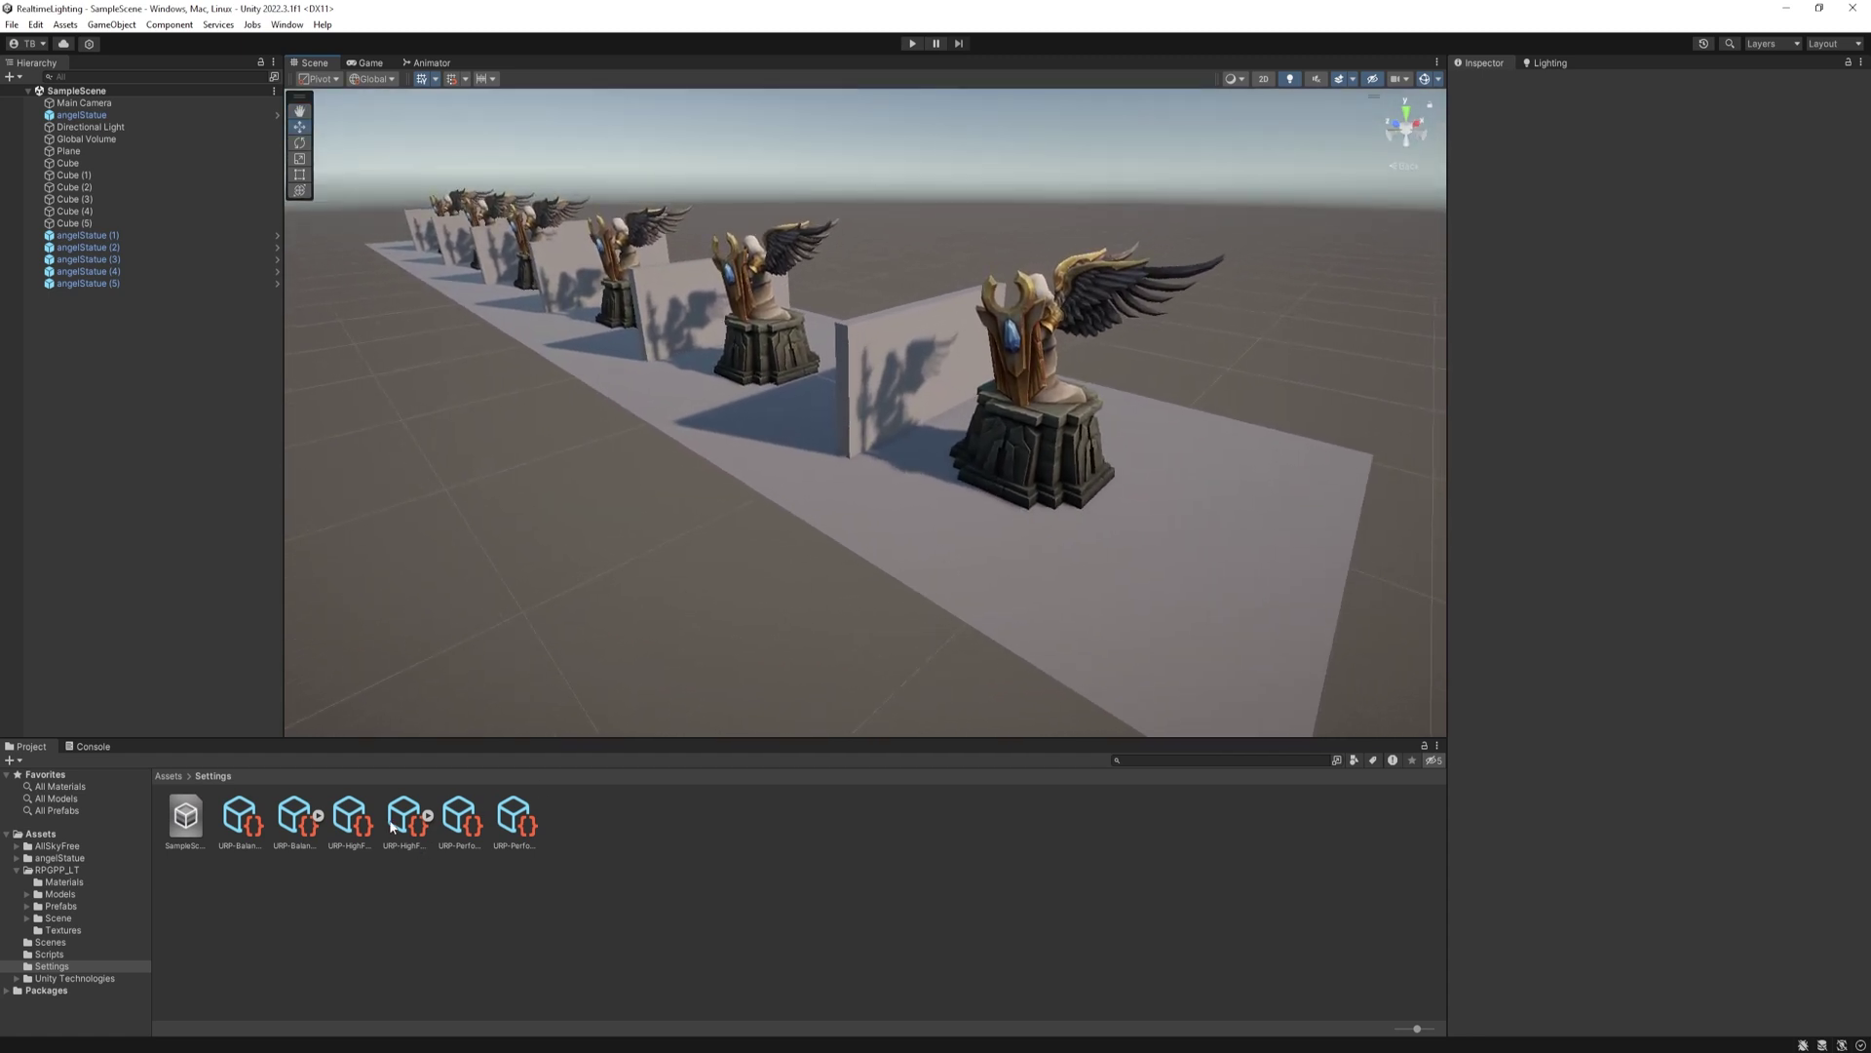
Reopen the URP-HighFidelity asset and compare the main light's shadow resolution choices, keeping 4096.
click(353, 820)
click(1686, 487)
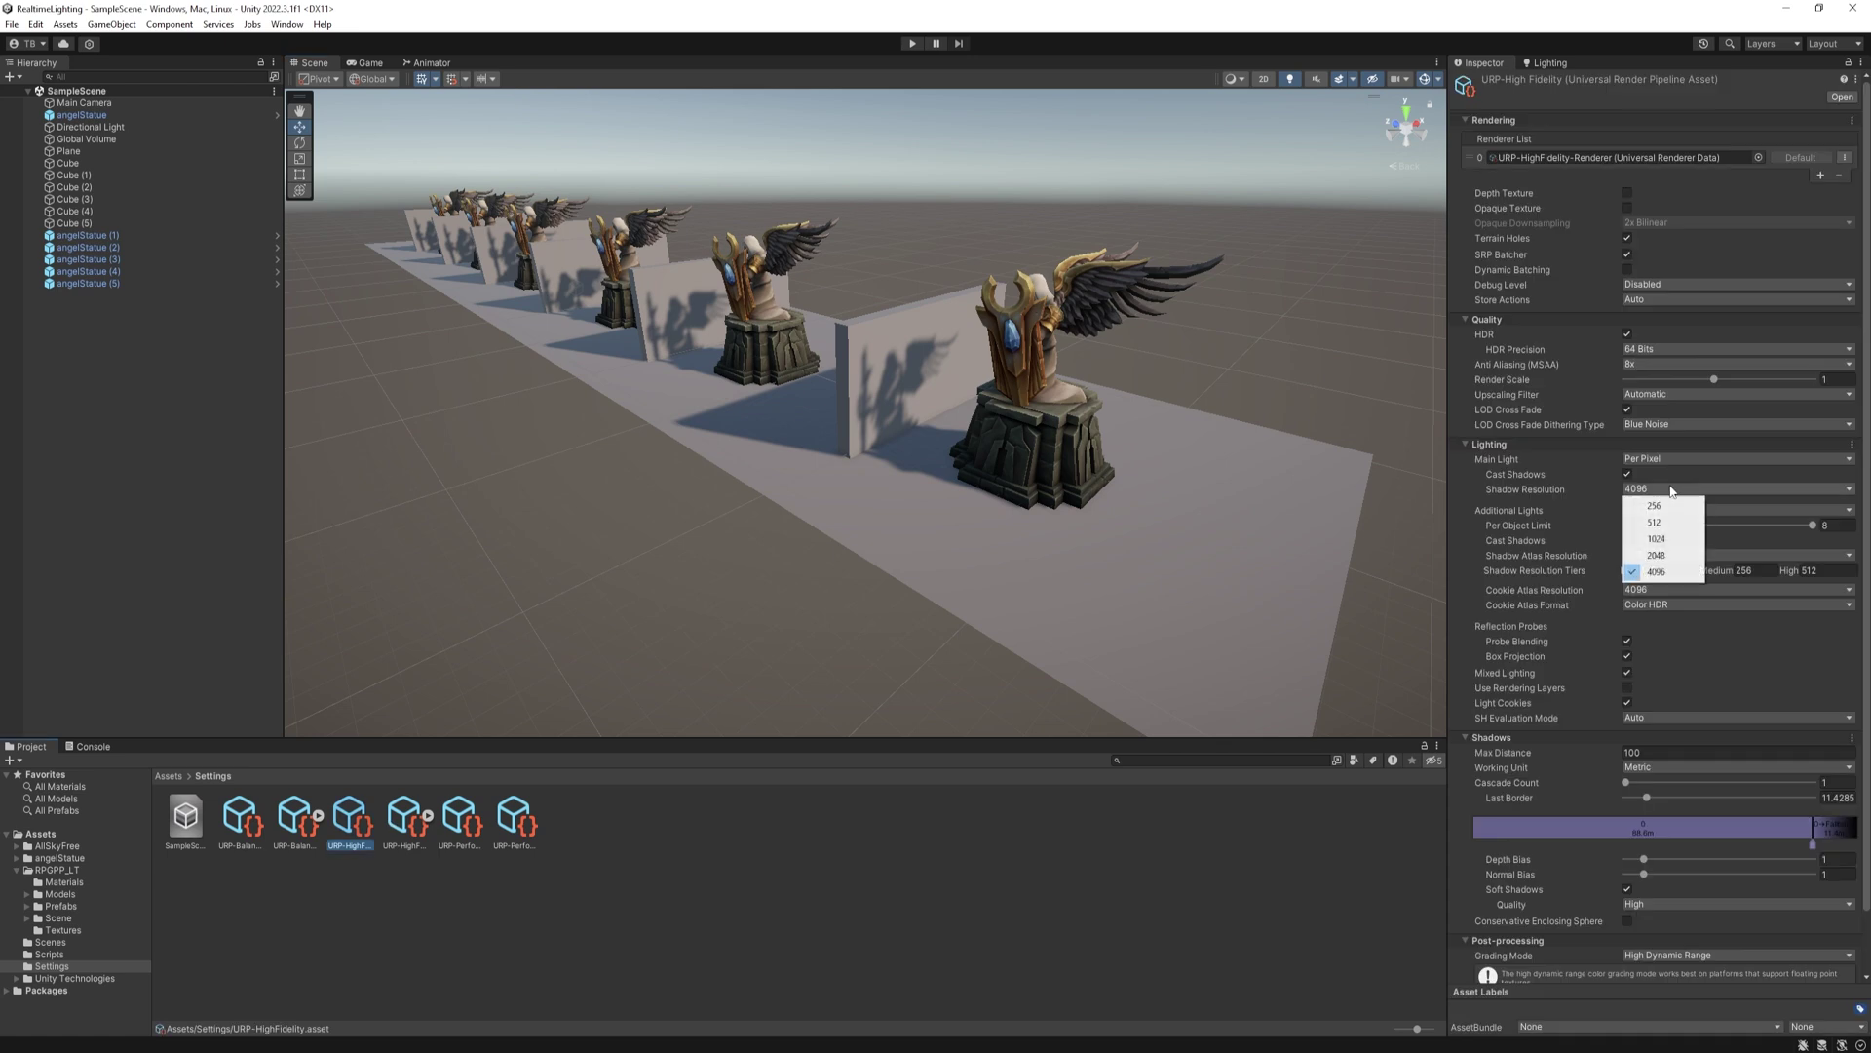
click(1721, 624)
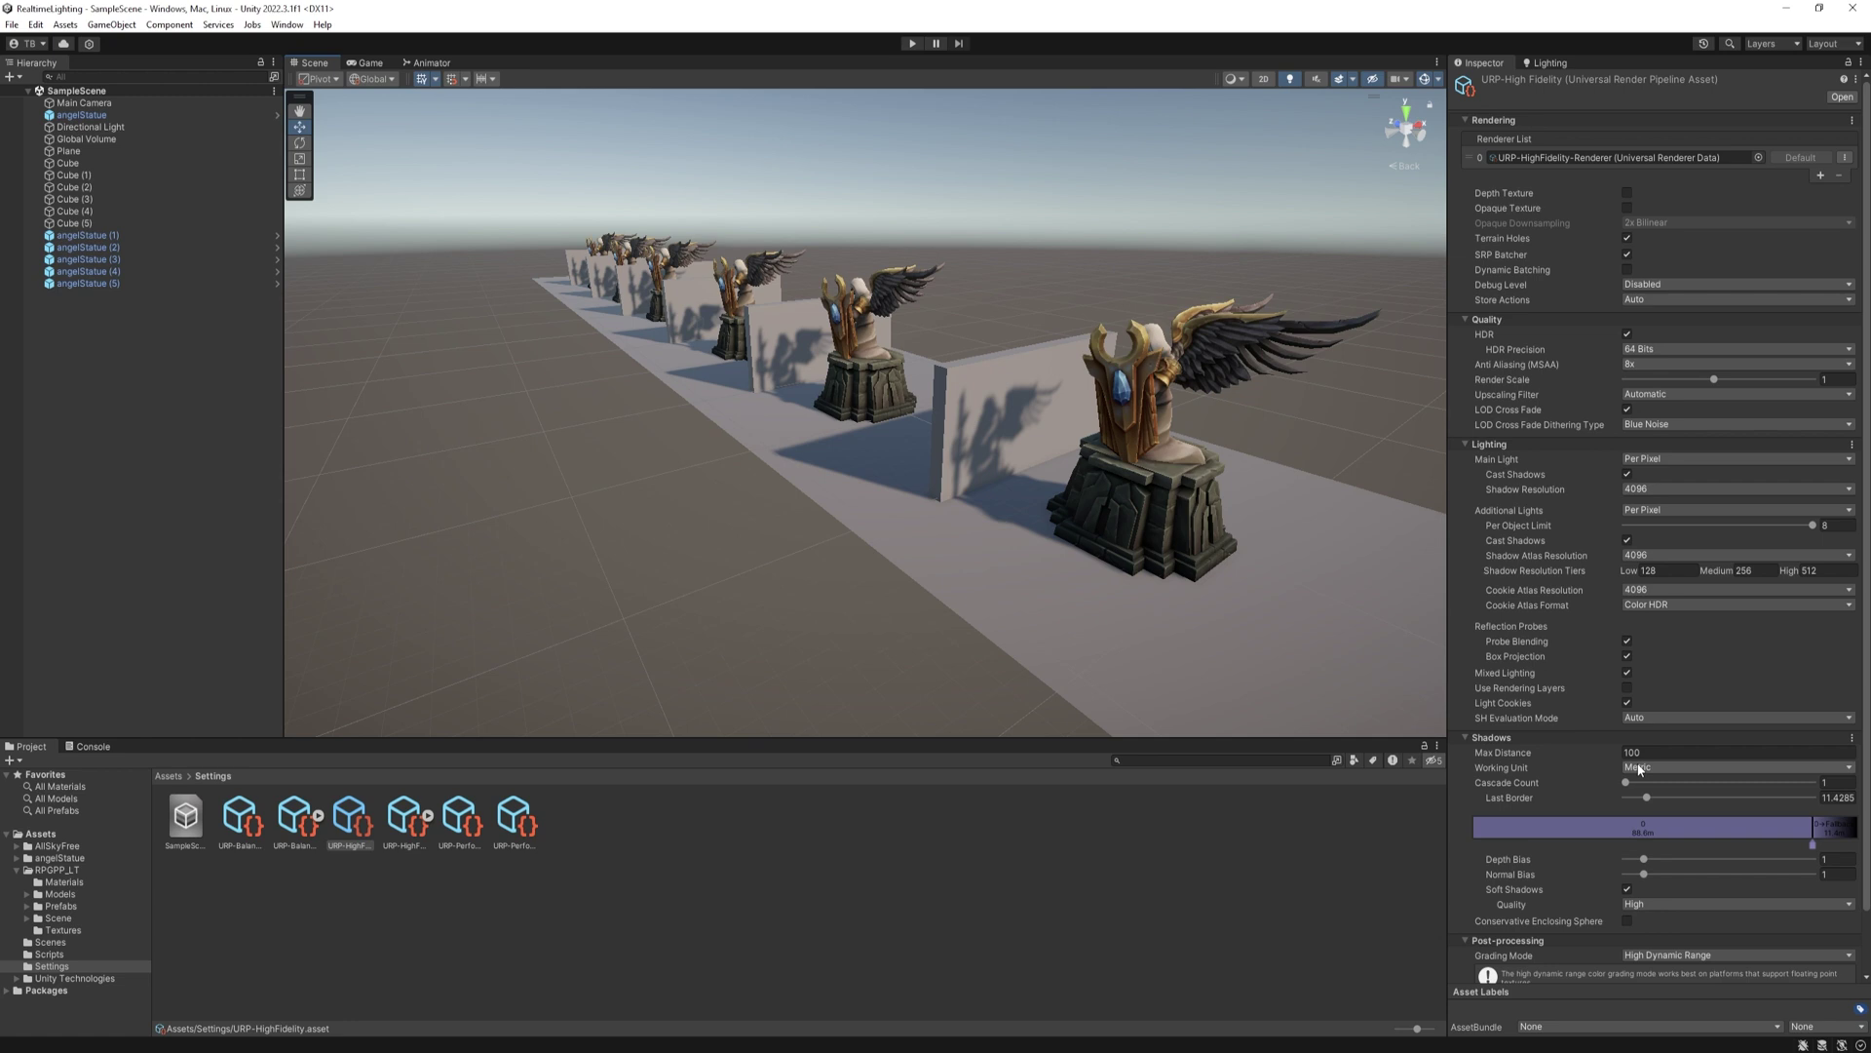
Try a shadow max distance of 40, and set it back to 100.
double_click(1643, 751)
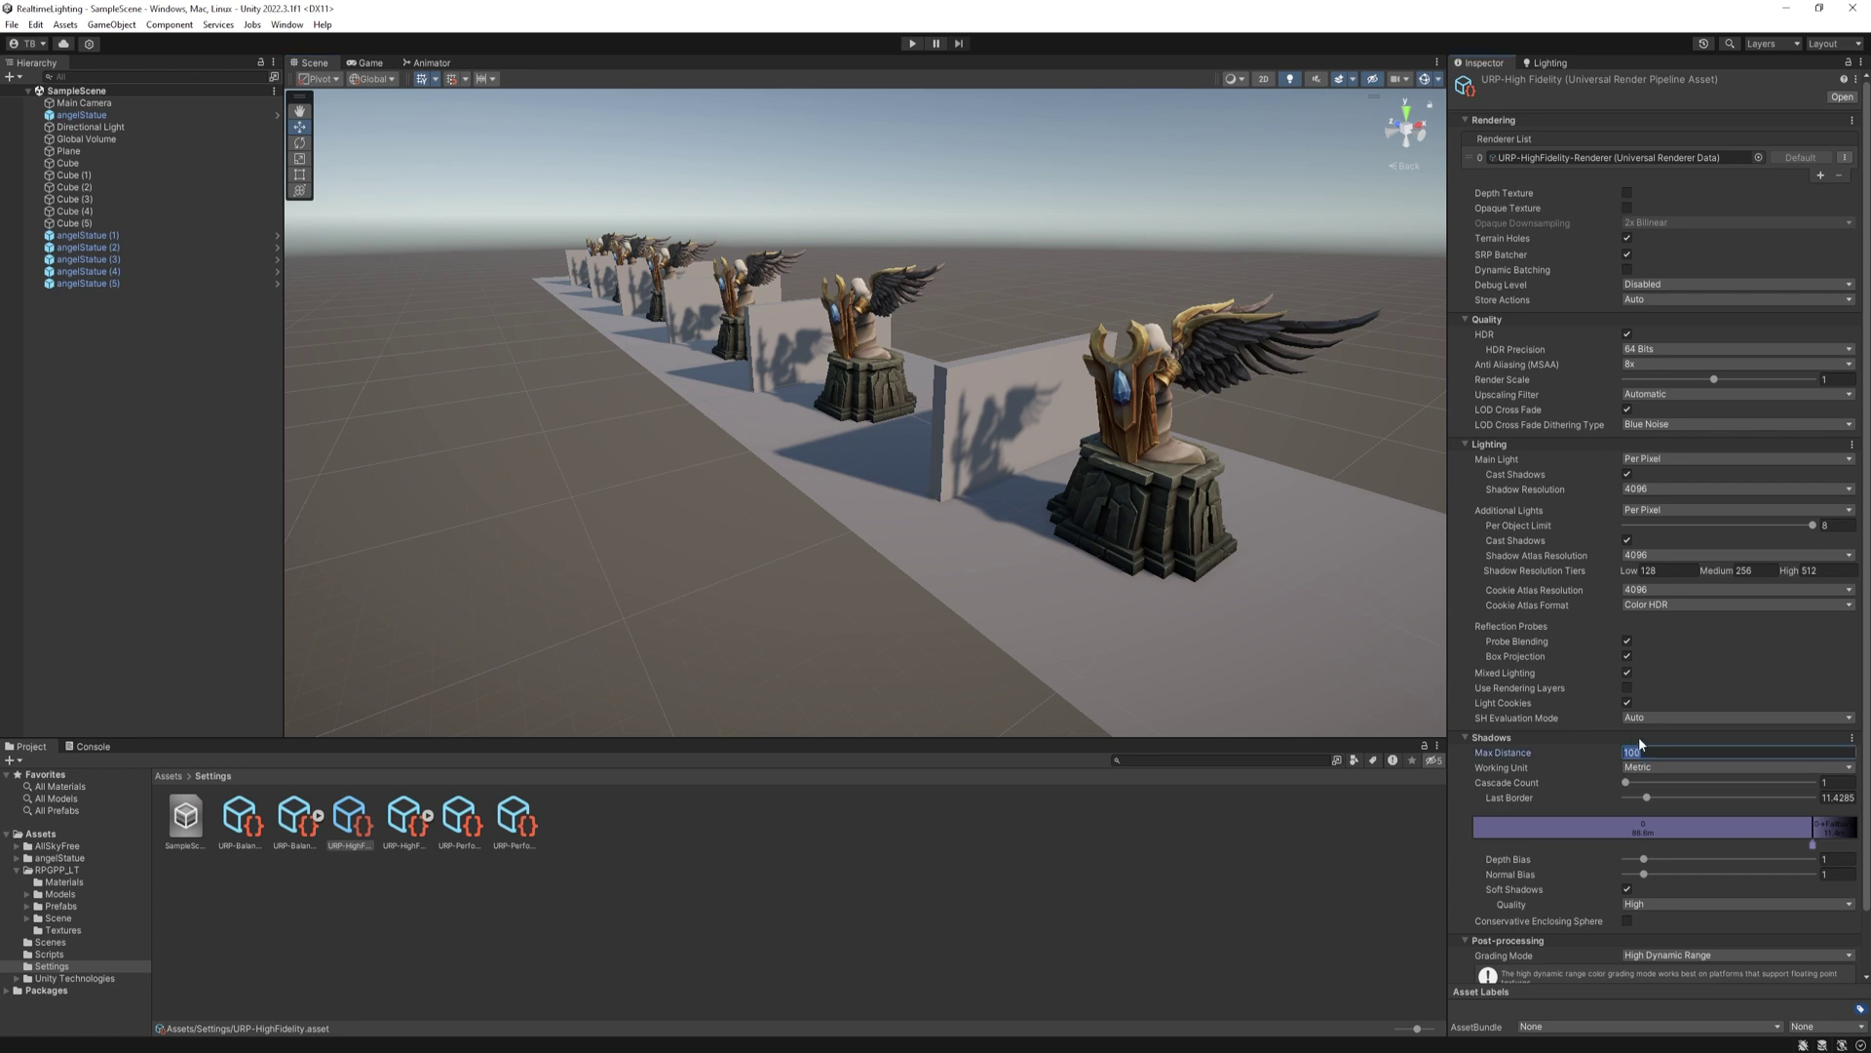
text(40)
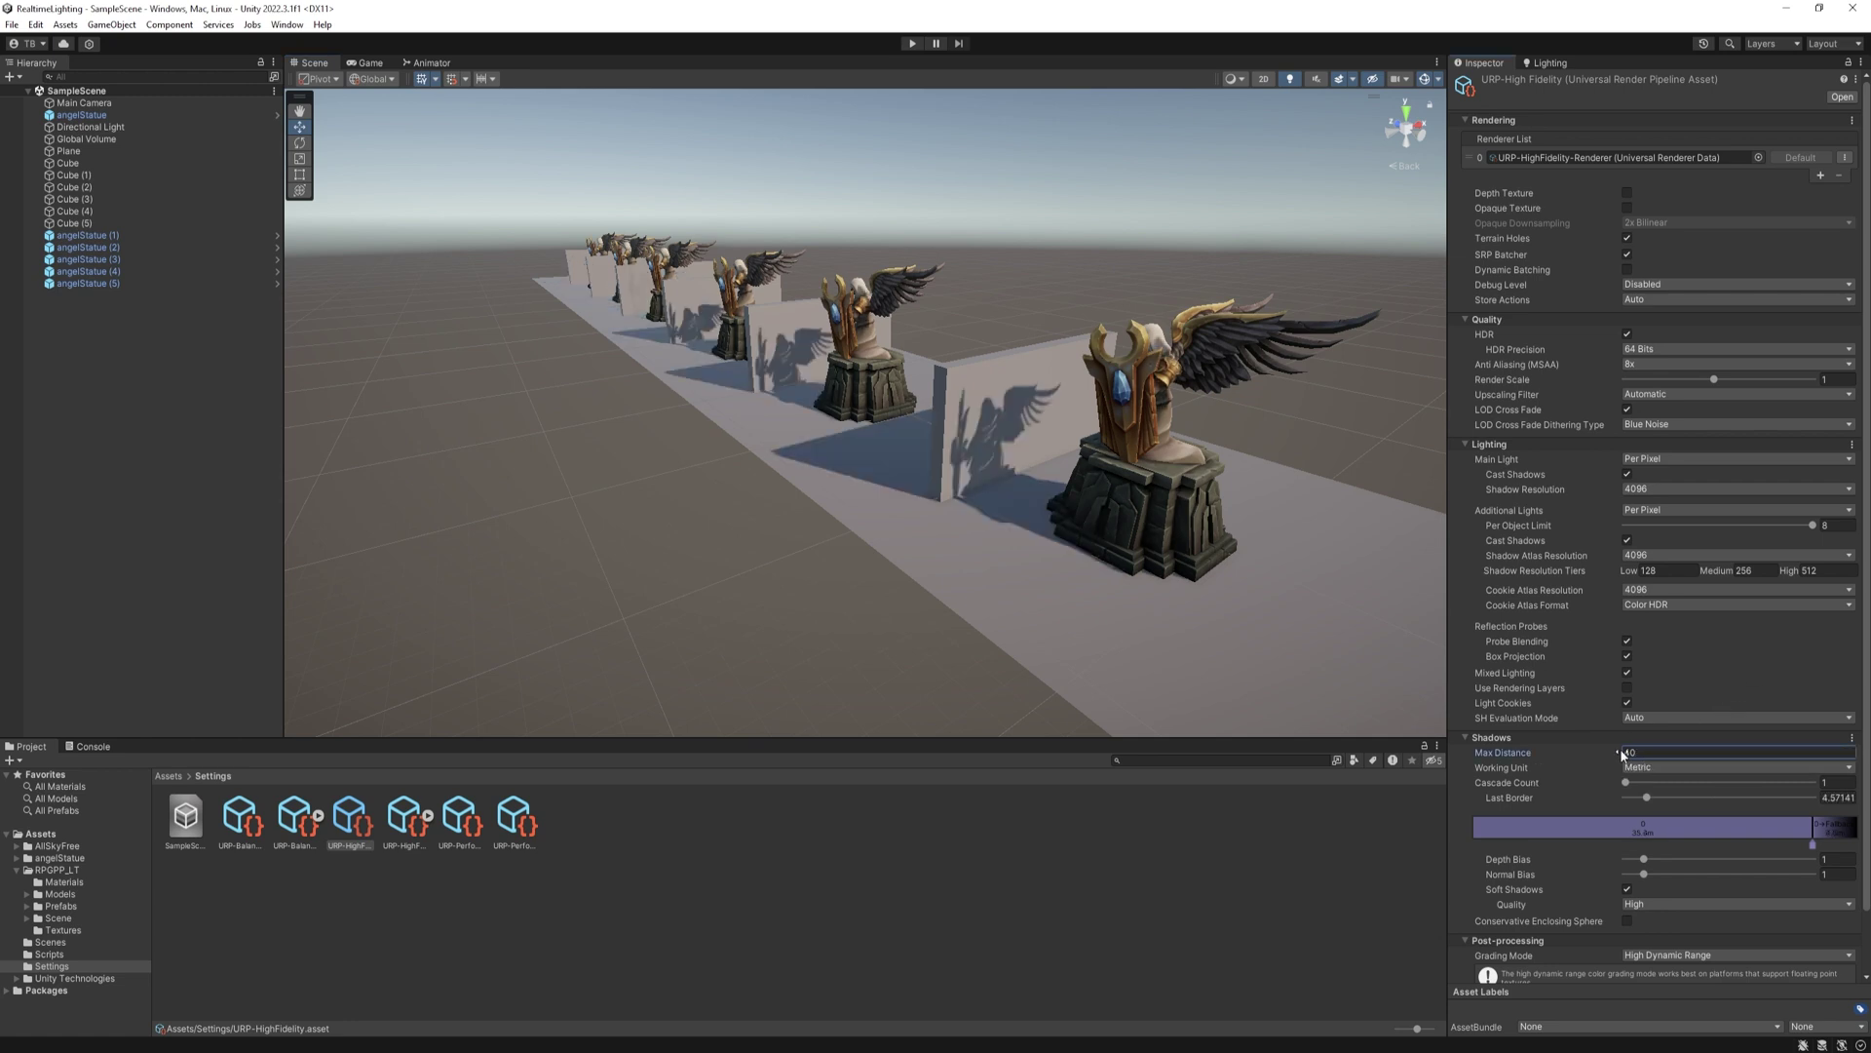
drag(1621, 753, 226, 675)
text(100)
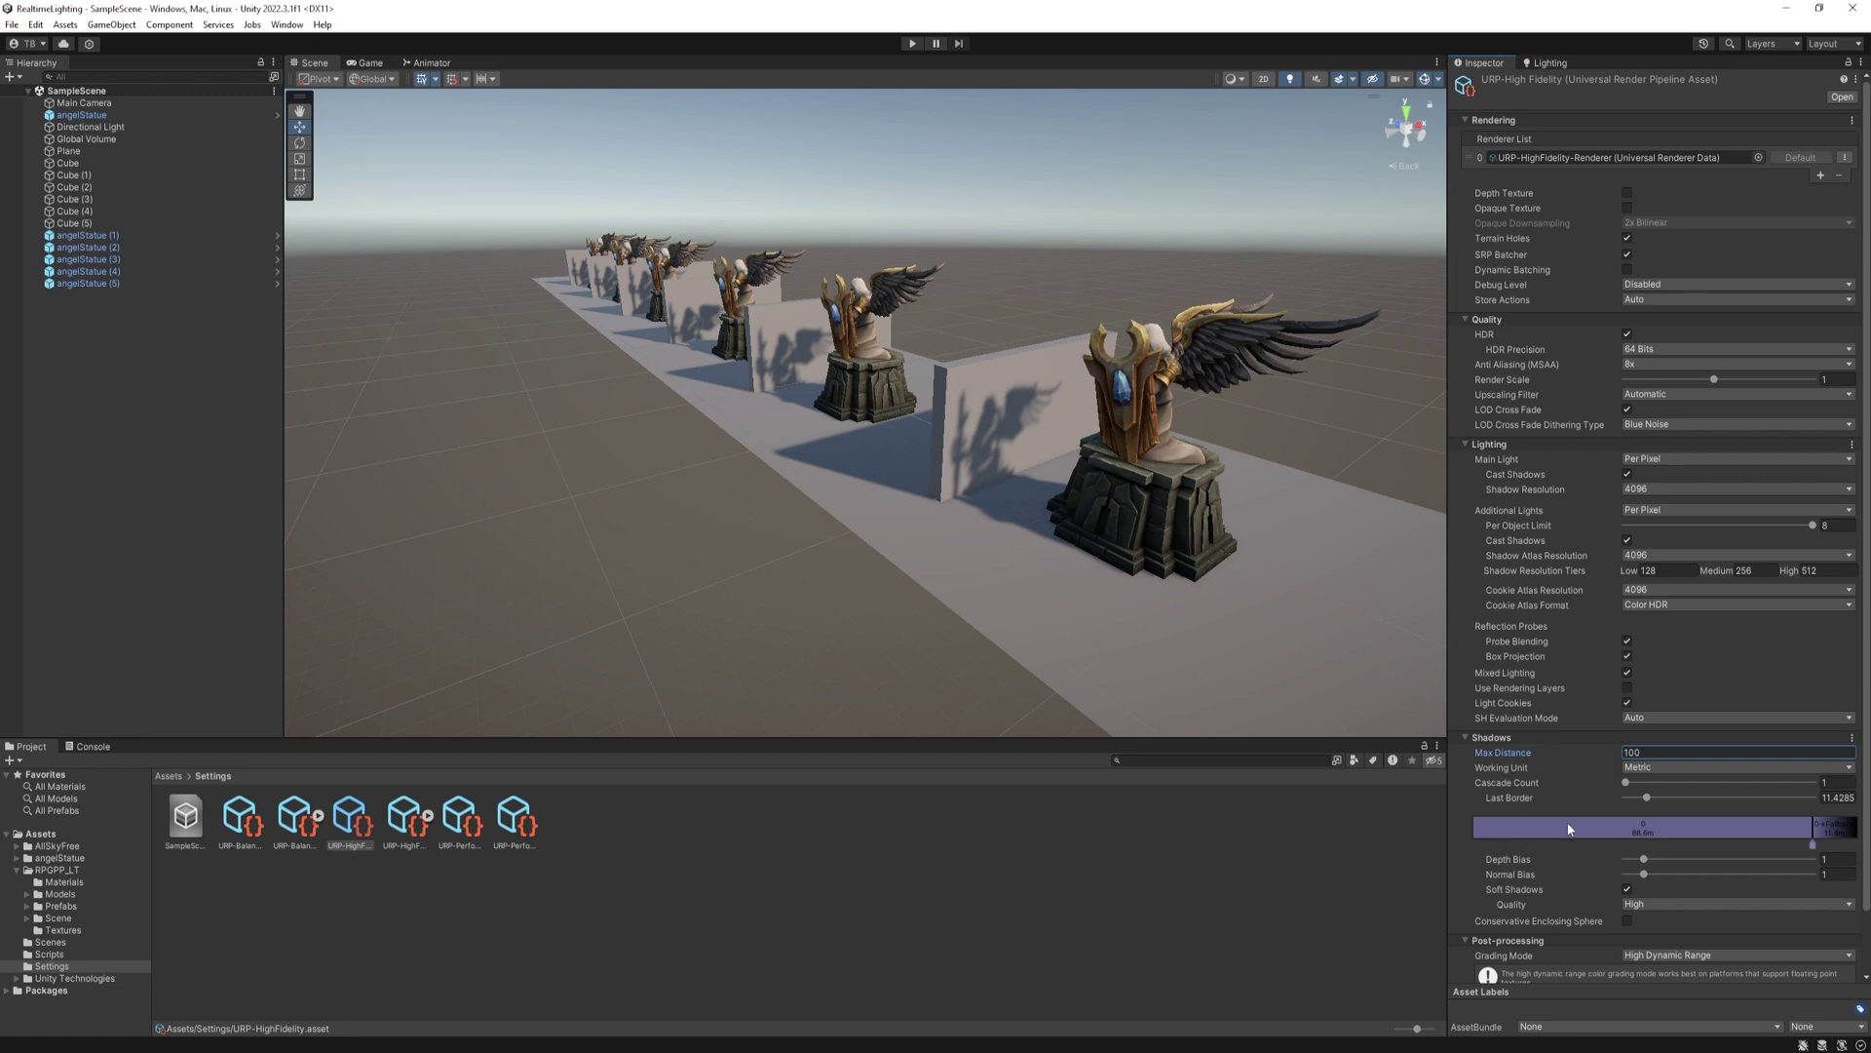
Set the shadow cascade count to 4 and shift the first two splits to about 15 m and 33 m.
click(1626, 786)
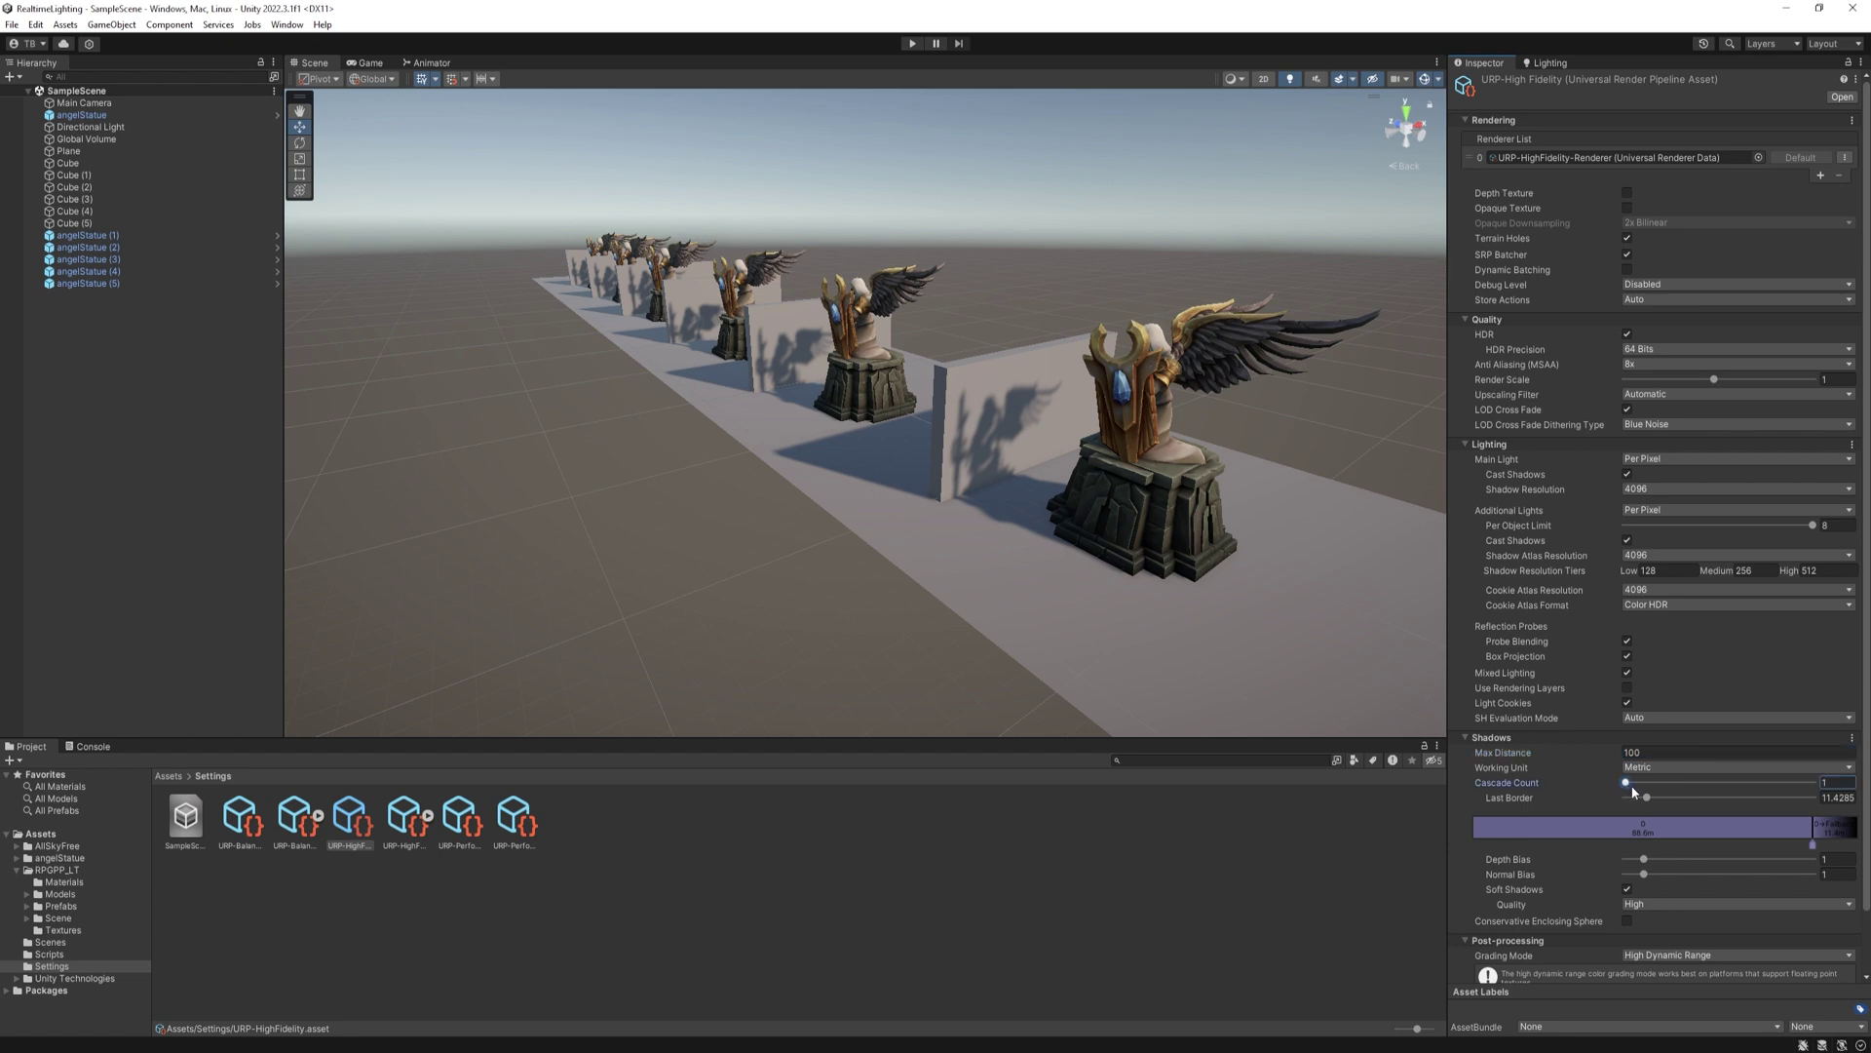
drag(1633, 791, 1811, 782)
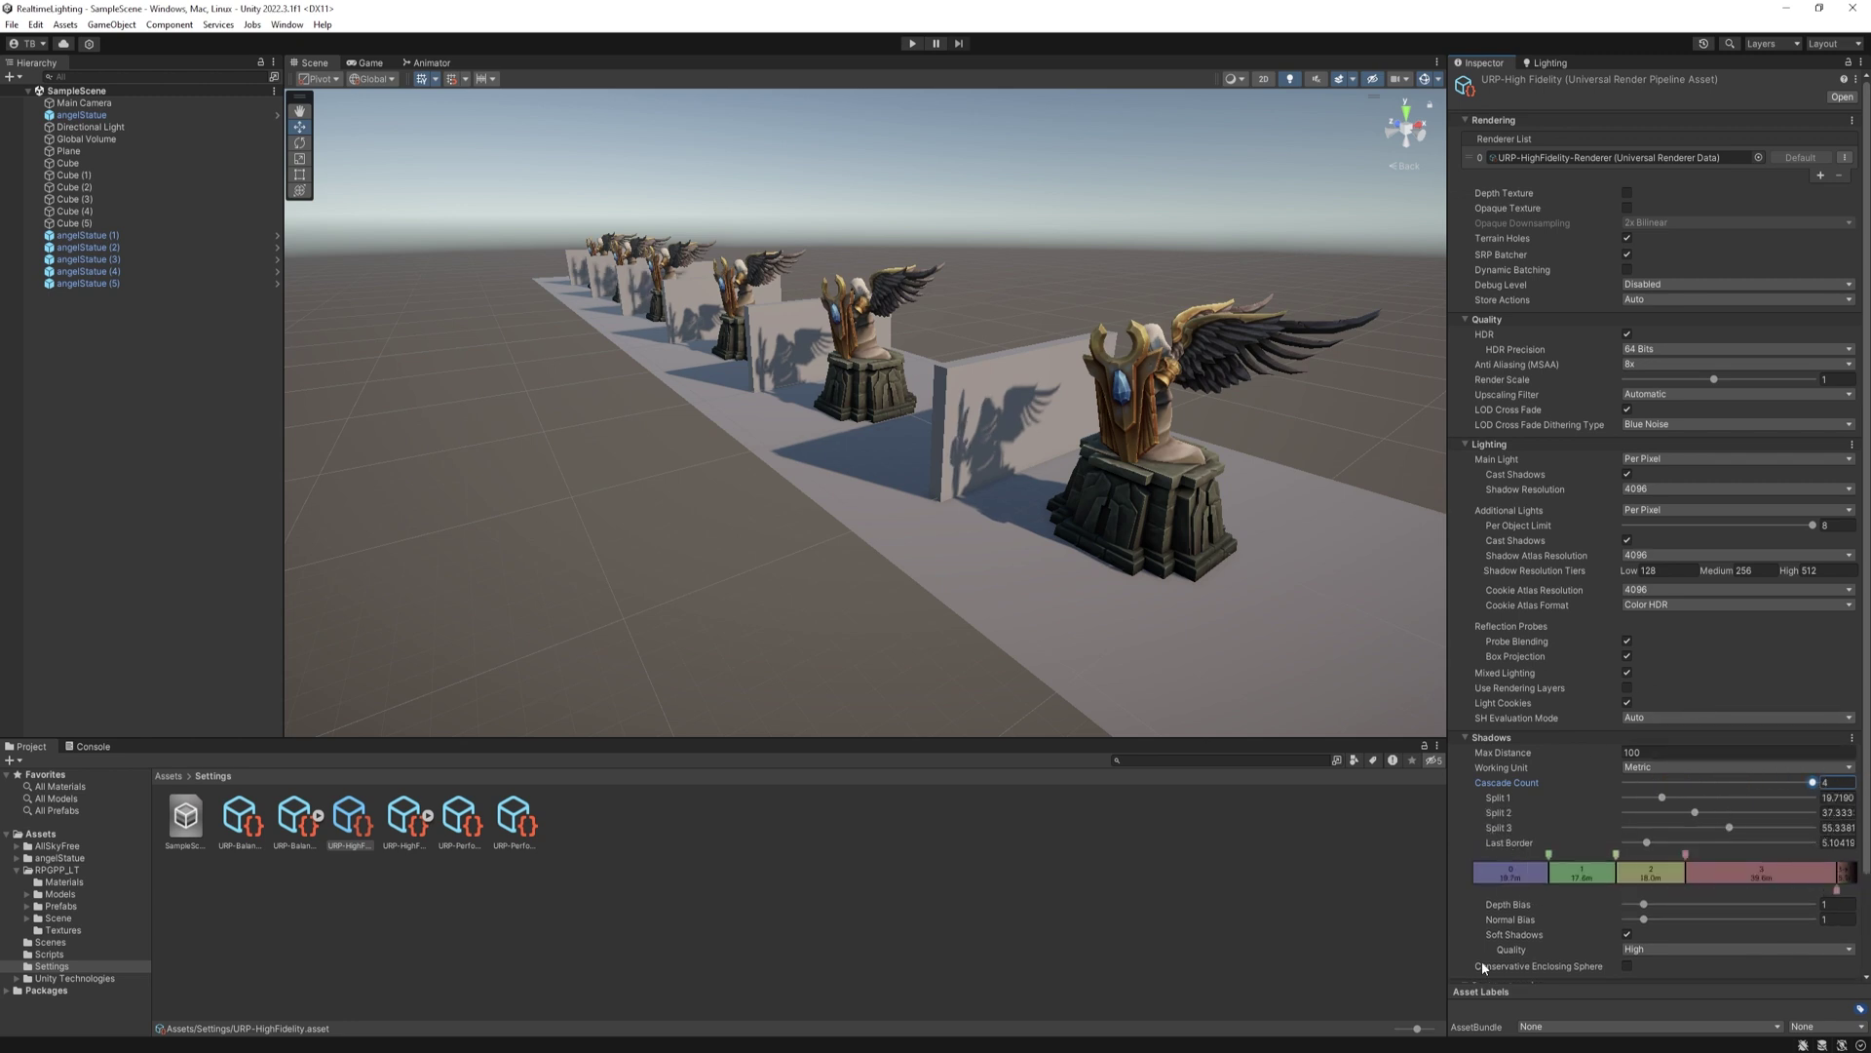
drag(1547, 853, 1598, 864)
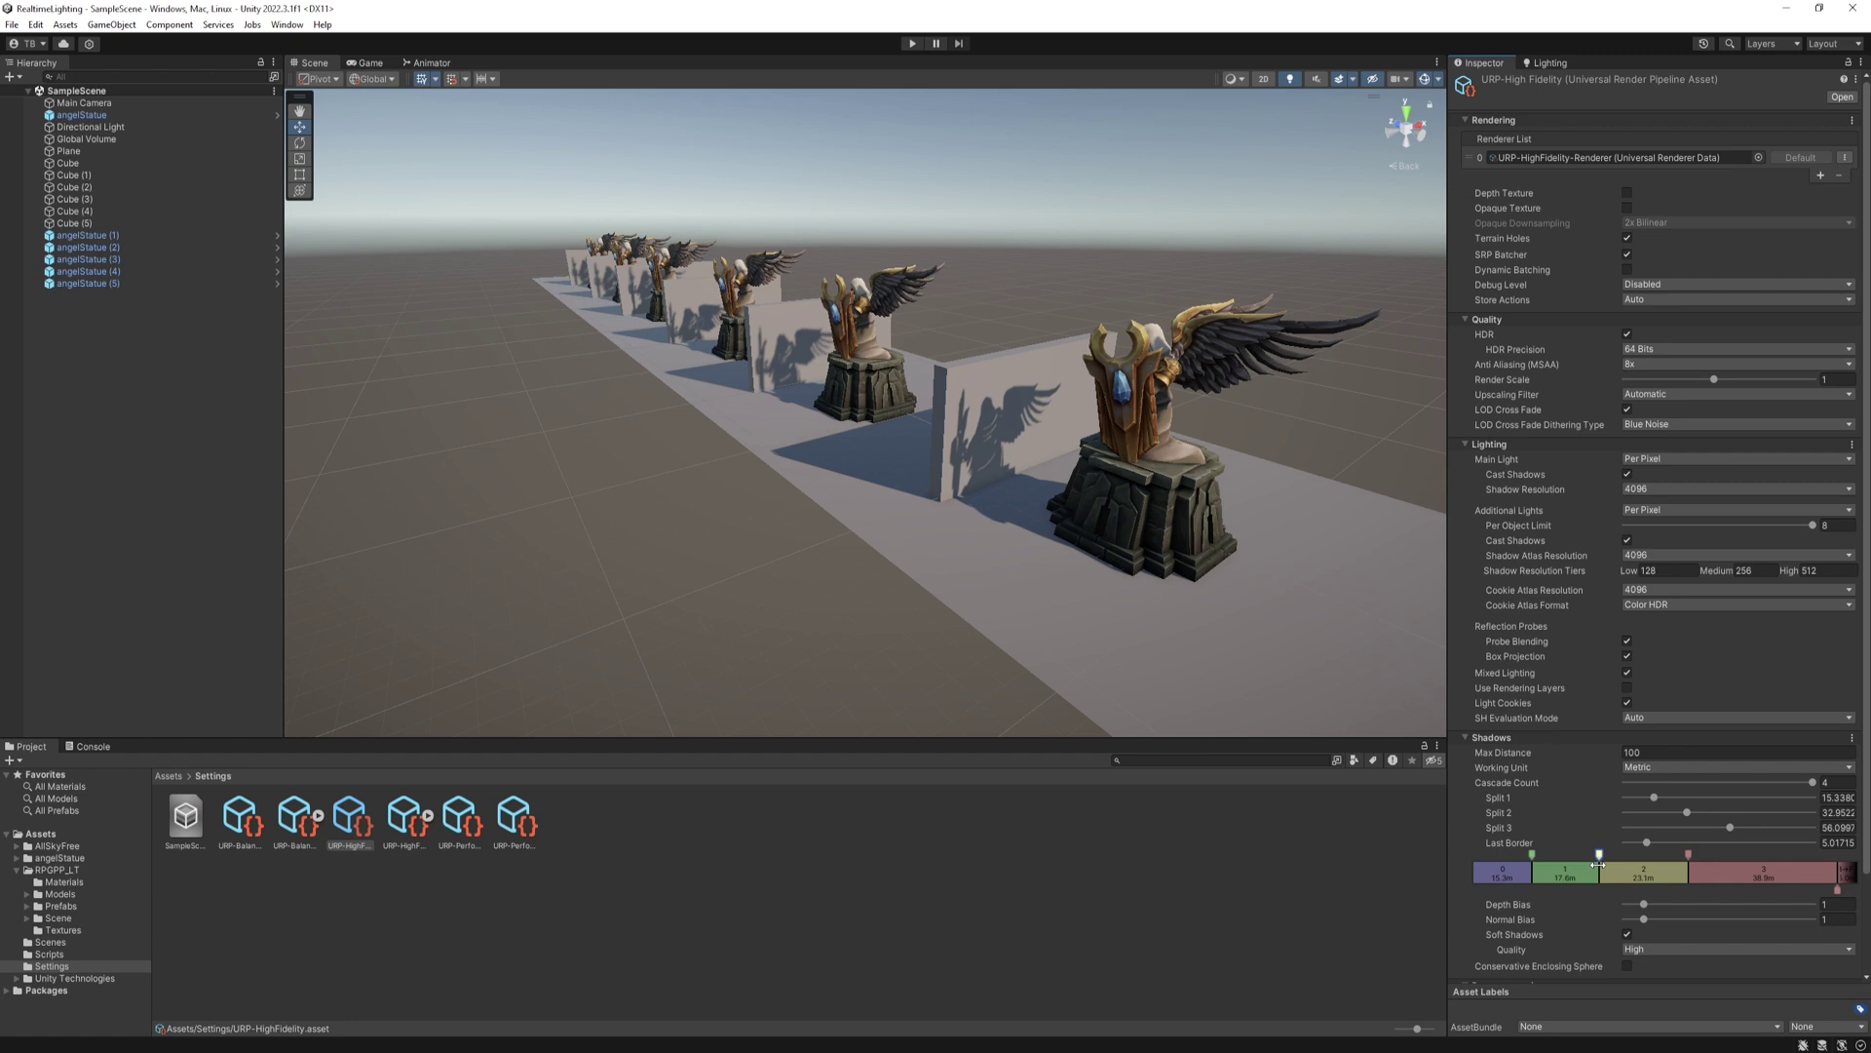
Adjust the first shadow cascade split to about 10 m and the second to about 30 m.
mouse_move(1162, 668)
right_down()
mouse_move(1157, 639)
mouse_move(1178, 653)
right_up()
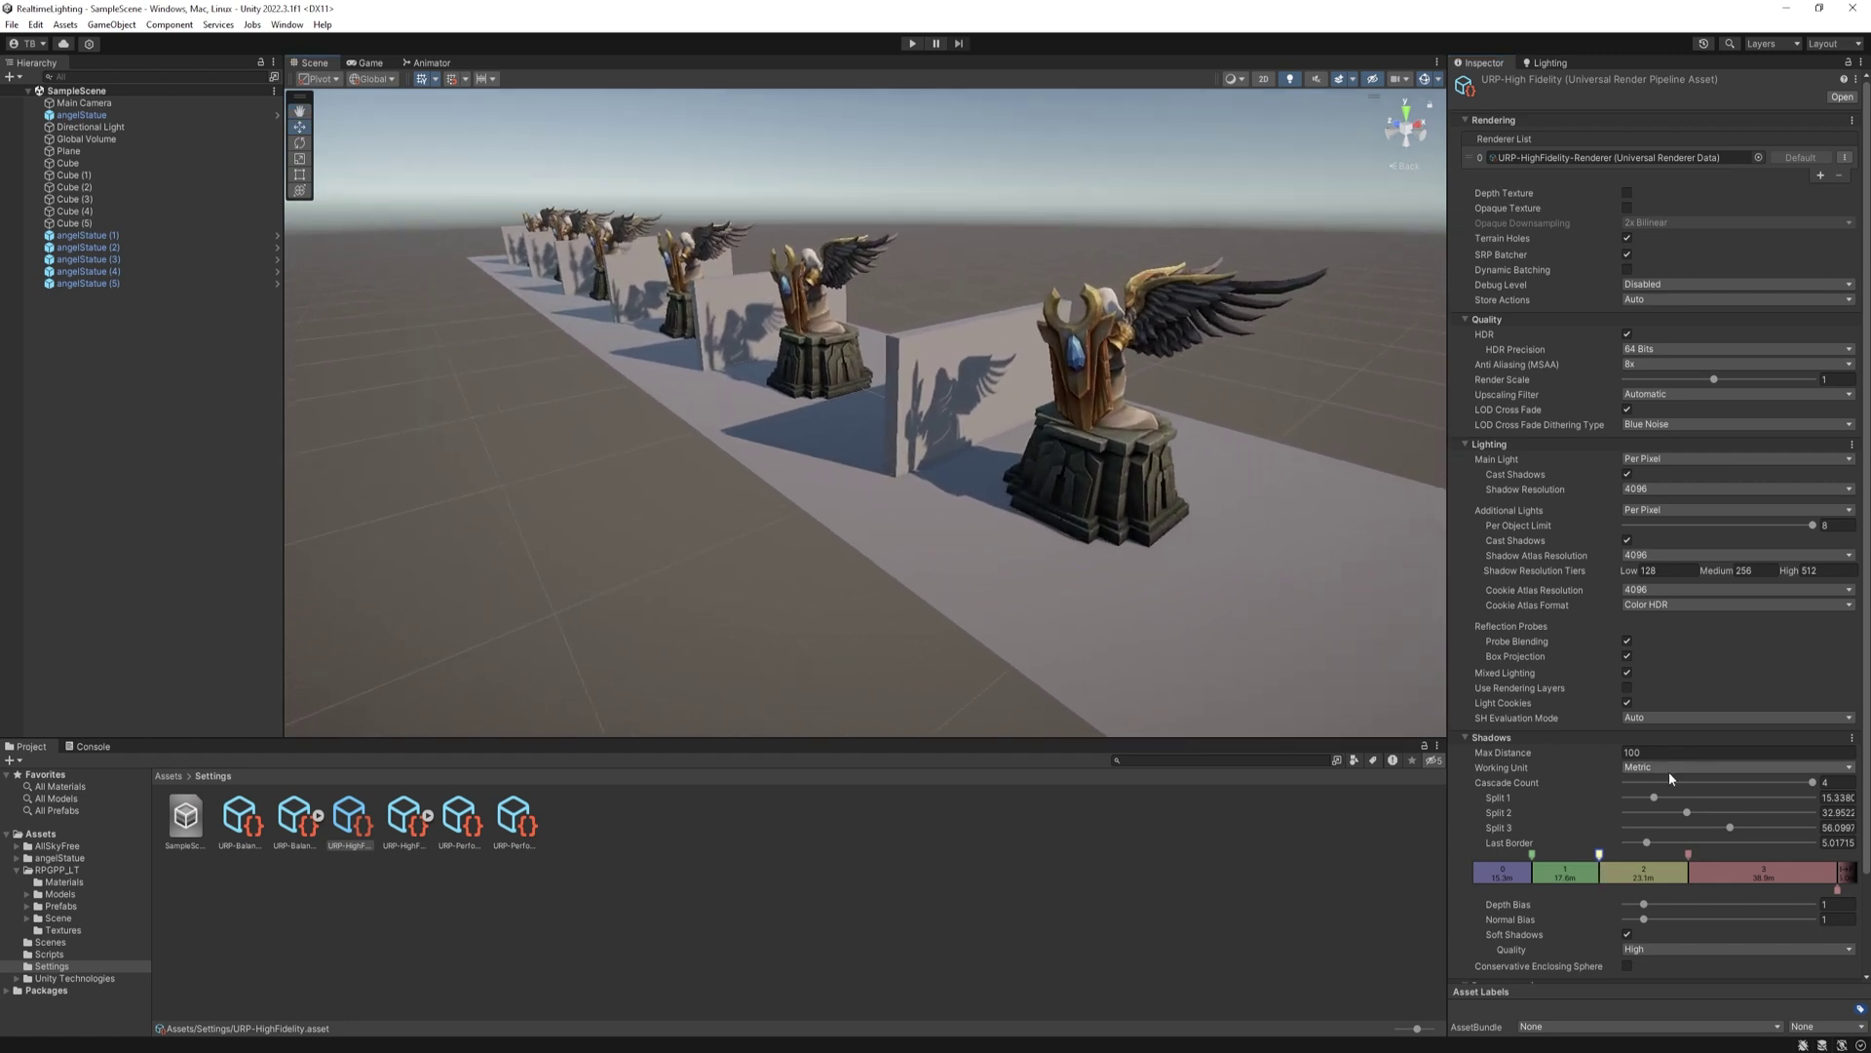
scroll(1669, 779, down, 3)
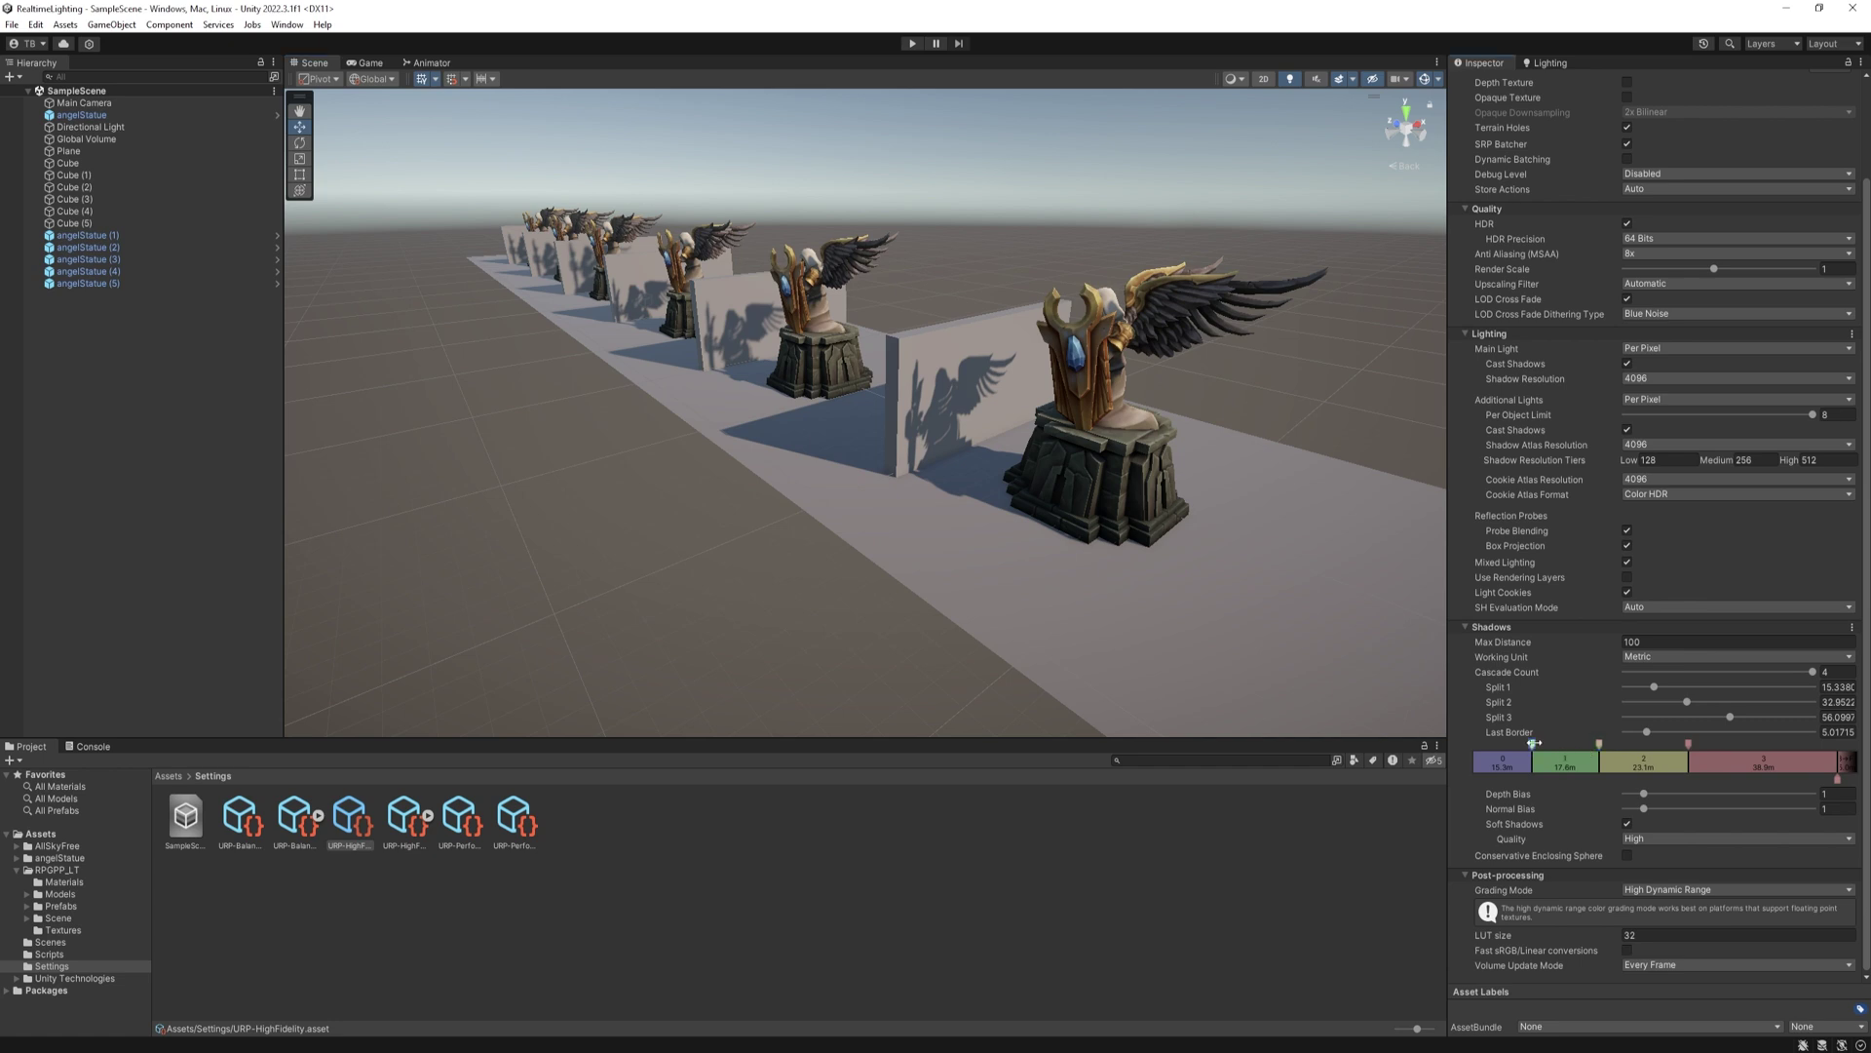
drag(1533, 744, 1520, 744)
scroll(1165, 598, up, 5)
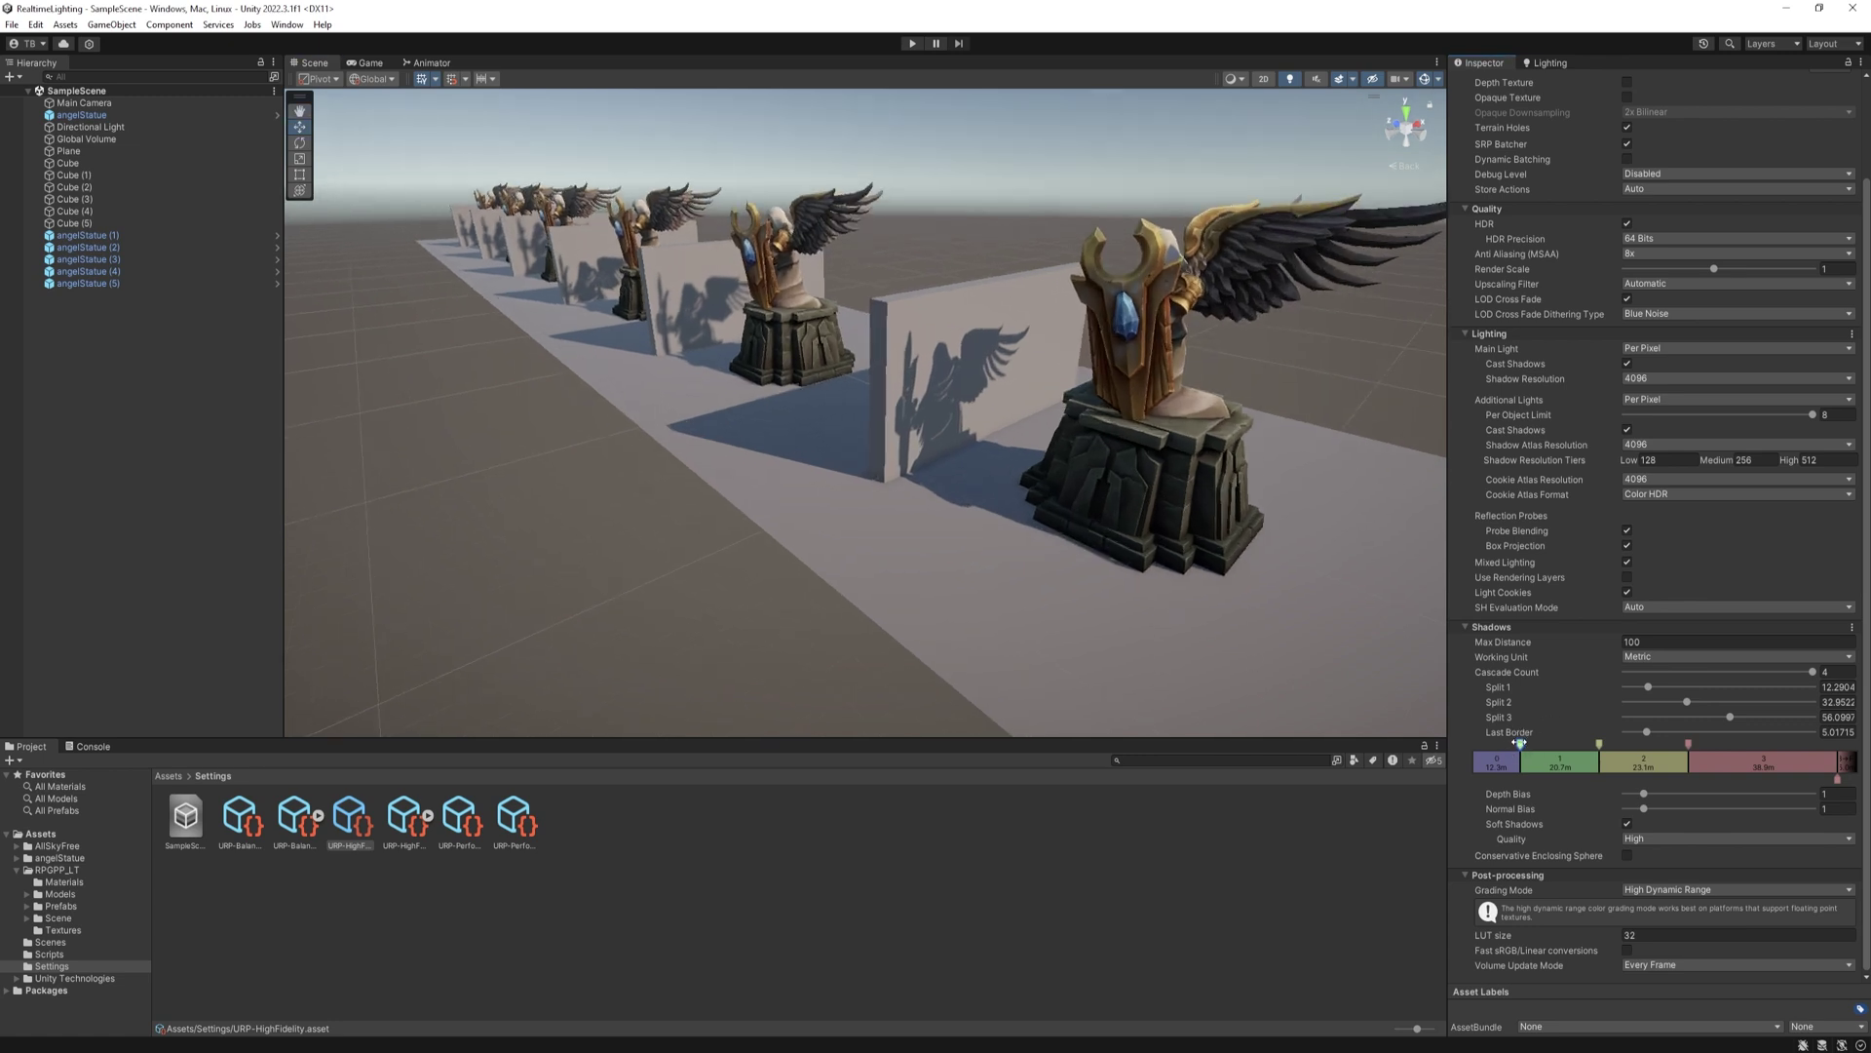
drag(1521, 743, 1627, 744)
middle_drag(1117, 453, 1129, 456)
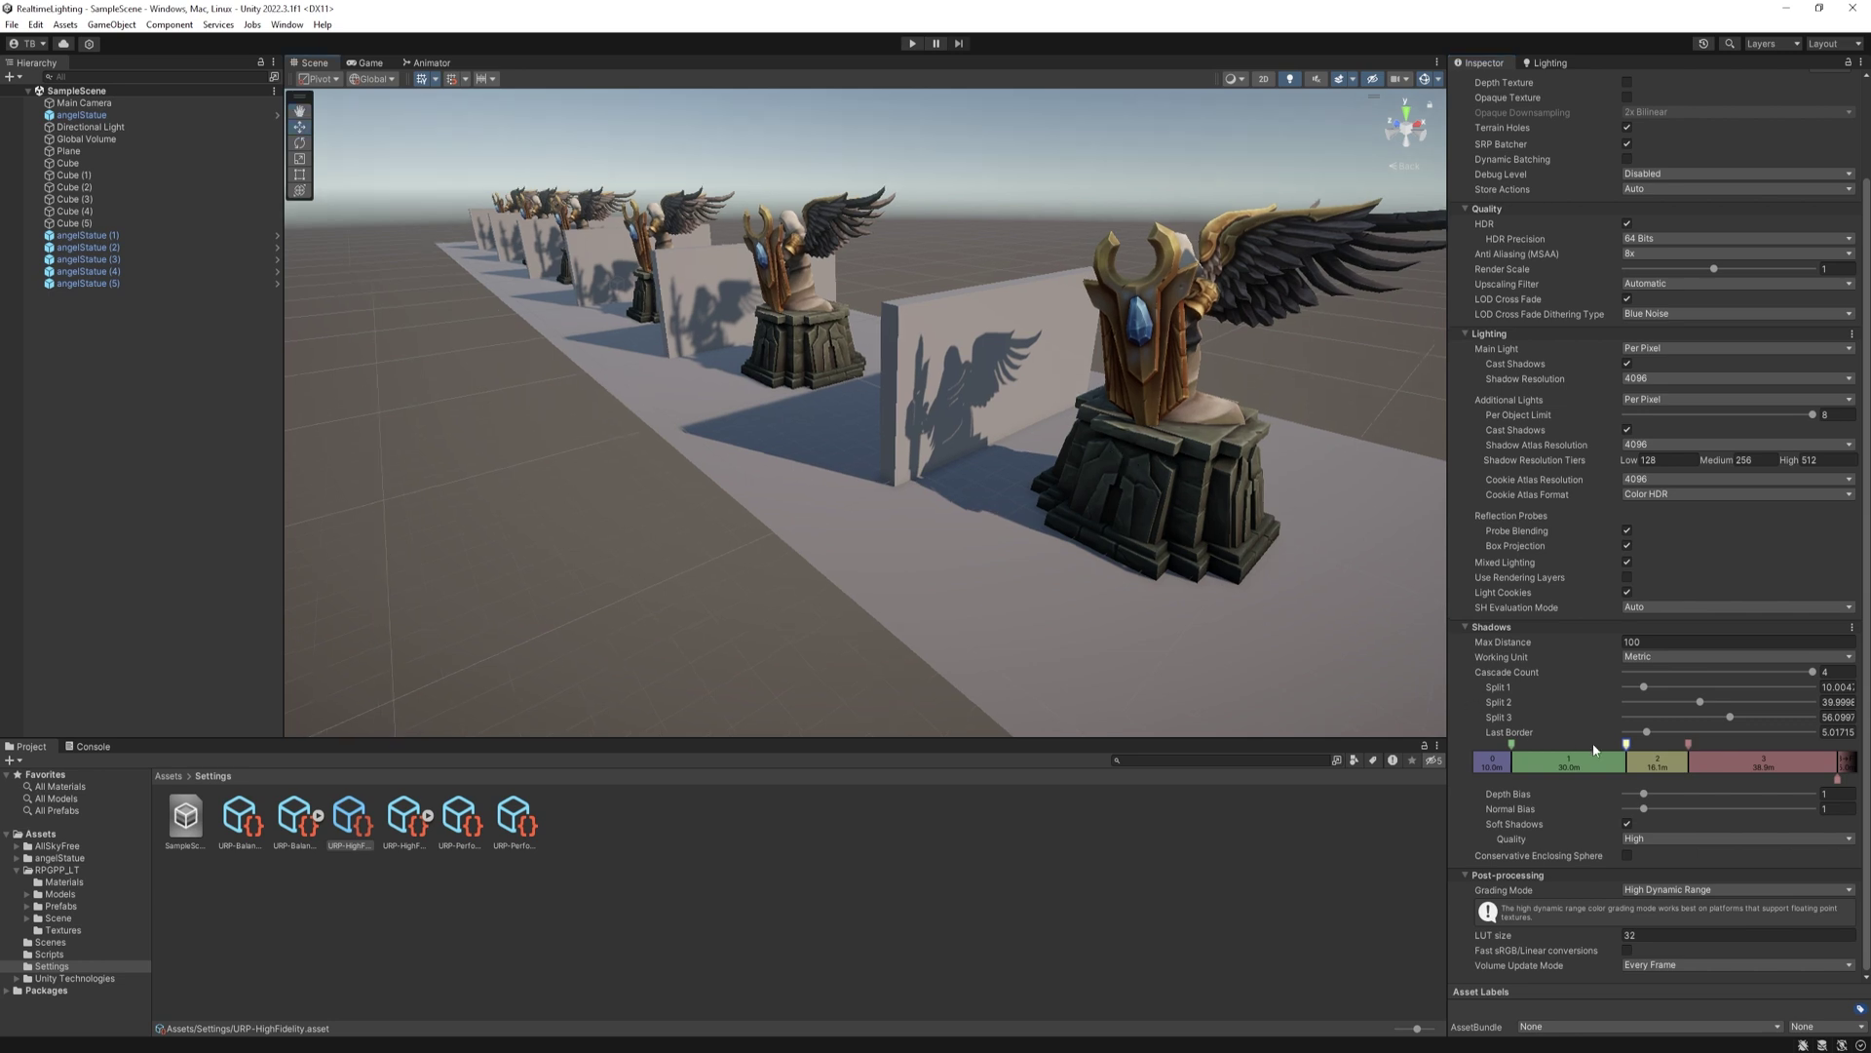
drag(1625, 742, 1589, 742)
alt+drag(1160, 561, 1052, 507)
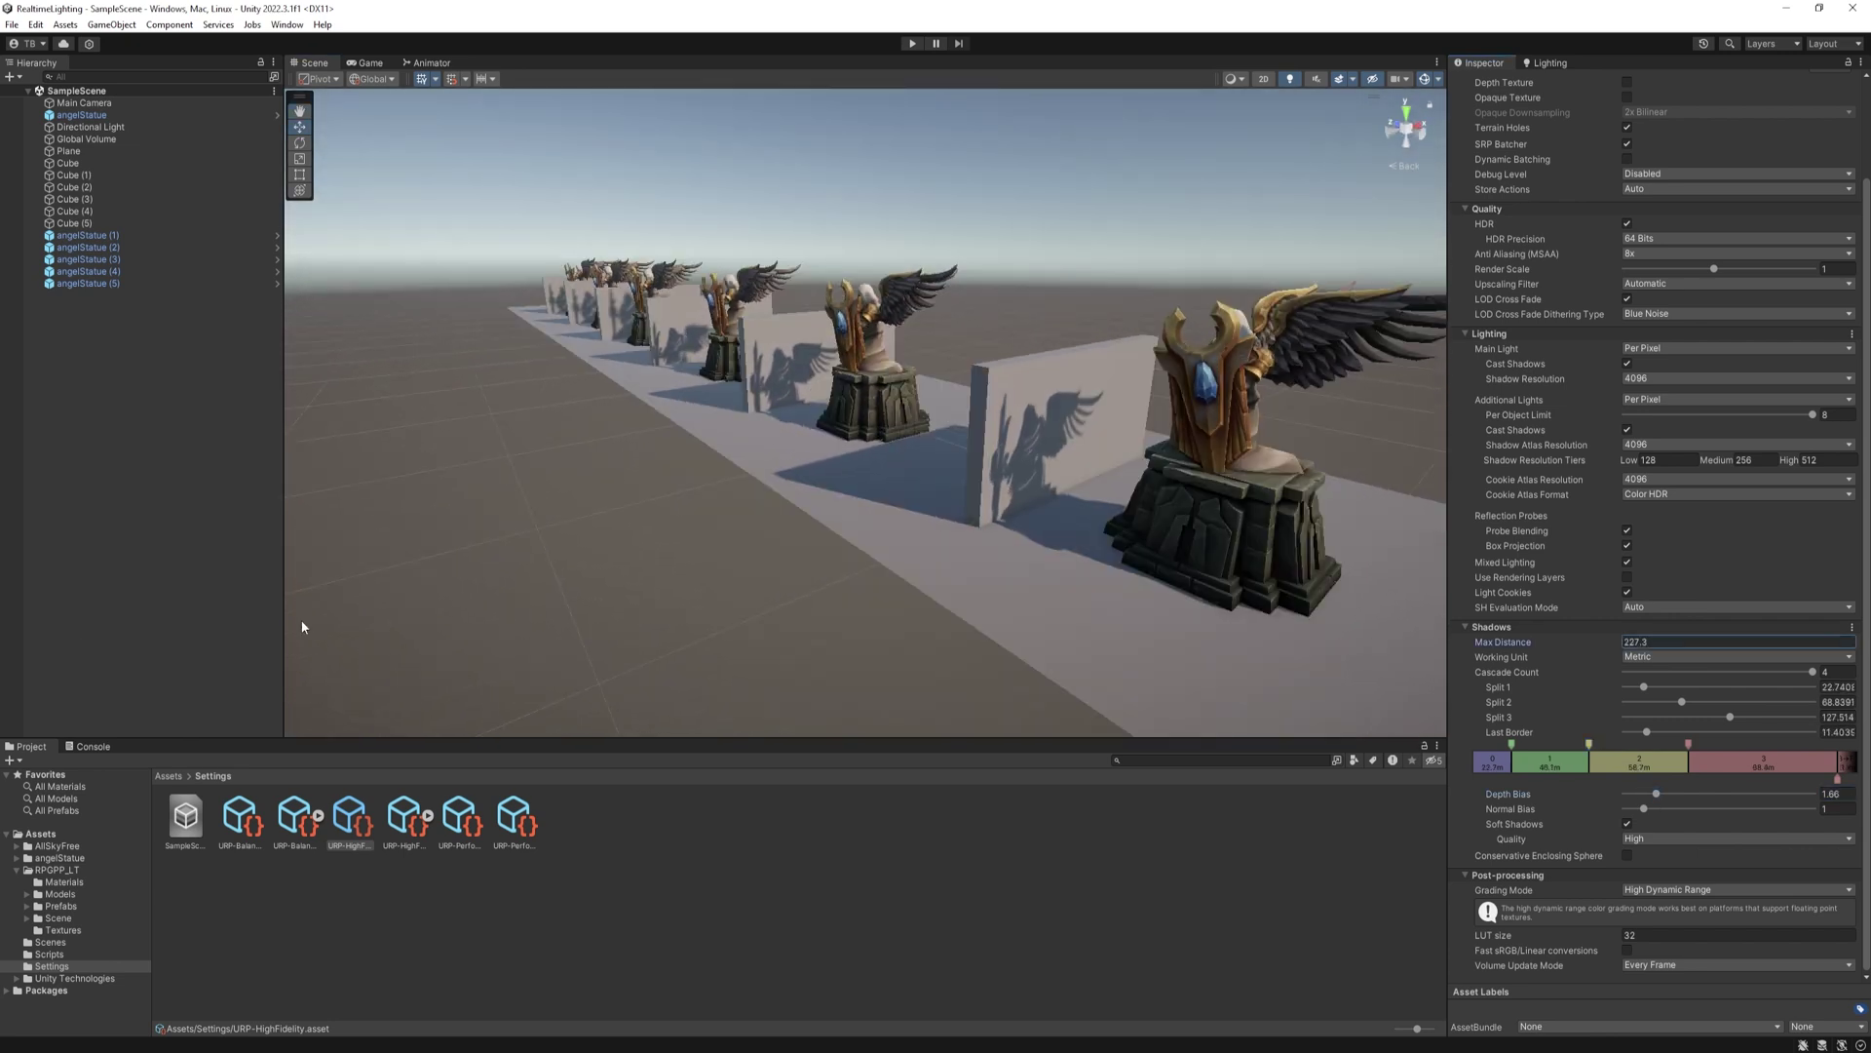
Try a much larger shadow max distance with altered depth and normal biases, and reset them to 100, 1 and 1.
drag(1503, 641, 1730, 666)
mouse_move(1659, 793)
mouse_down()
mouse_move(1813, 793)
mouse_move(1645, 794)
mouse_move(1685, 817)
mouse_move(1654, 815)
mouse_up()
click(1664, 642)
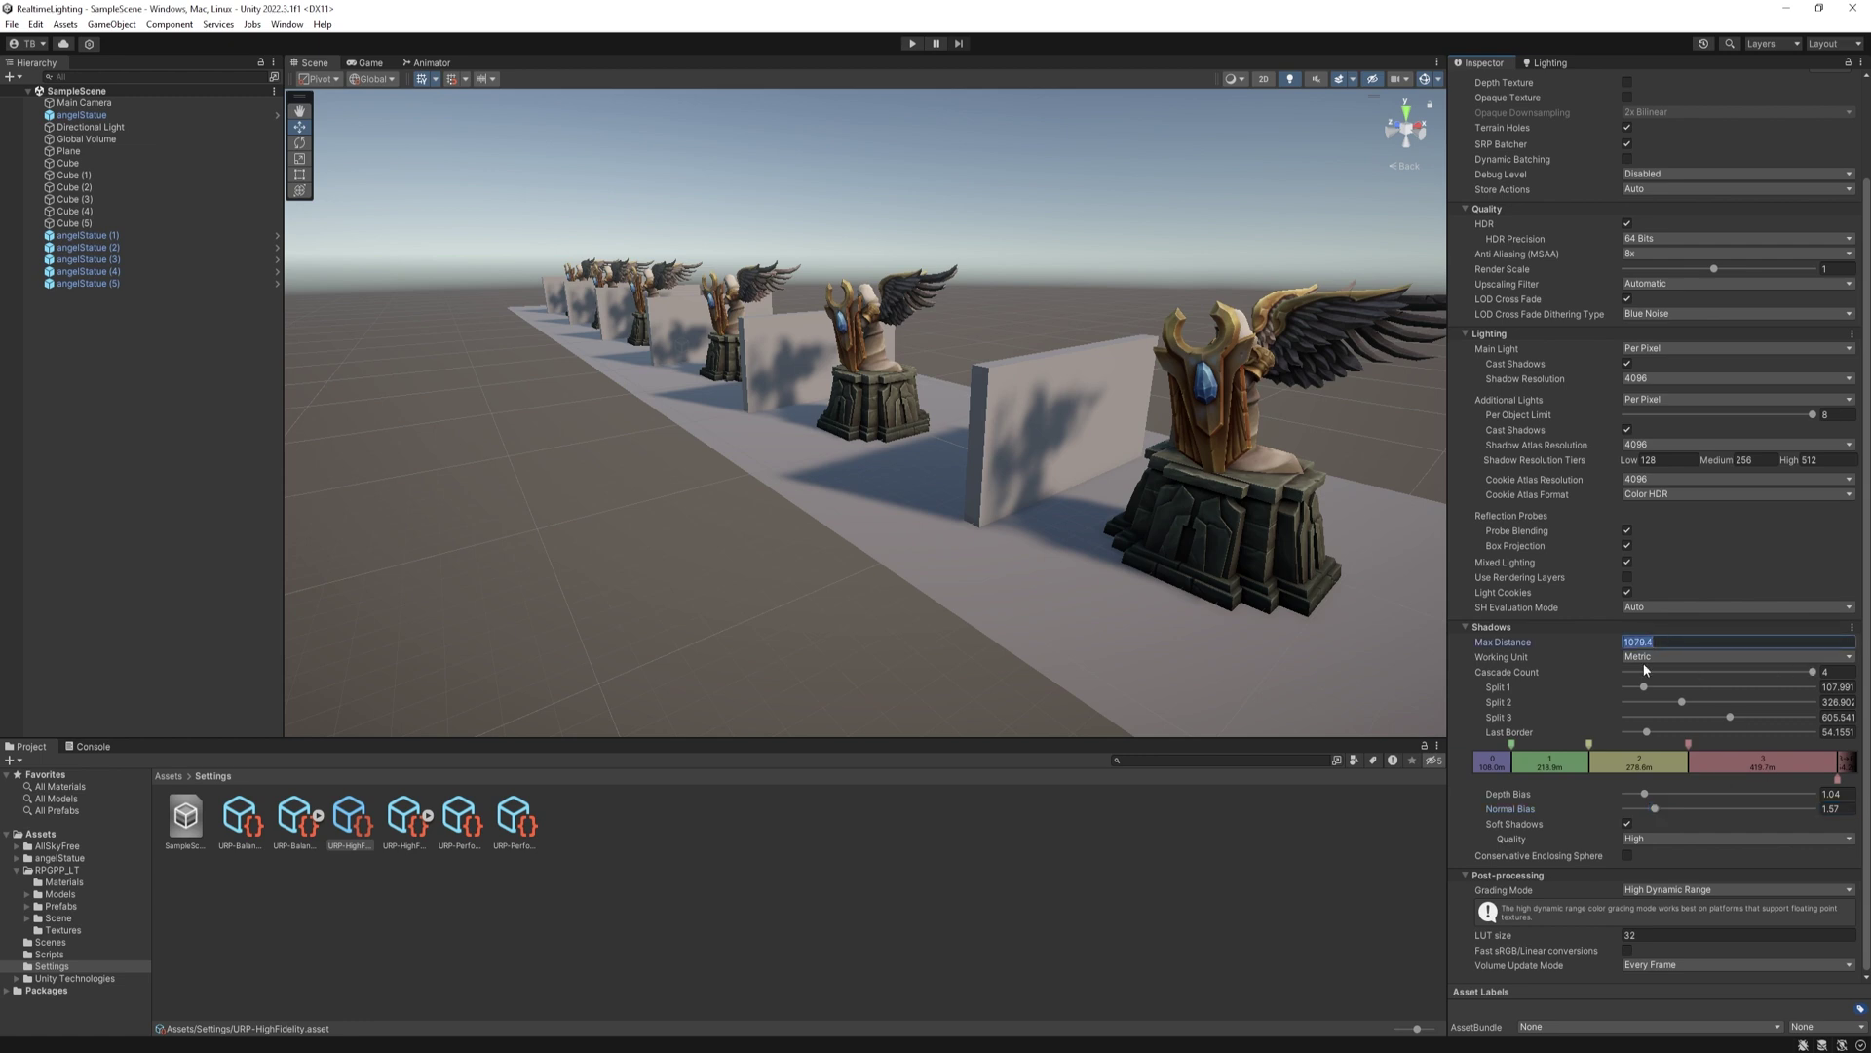
text(100)
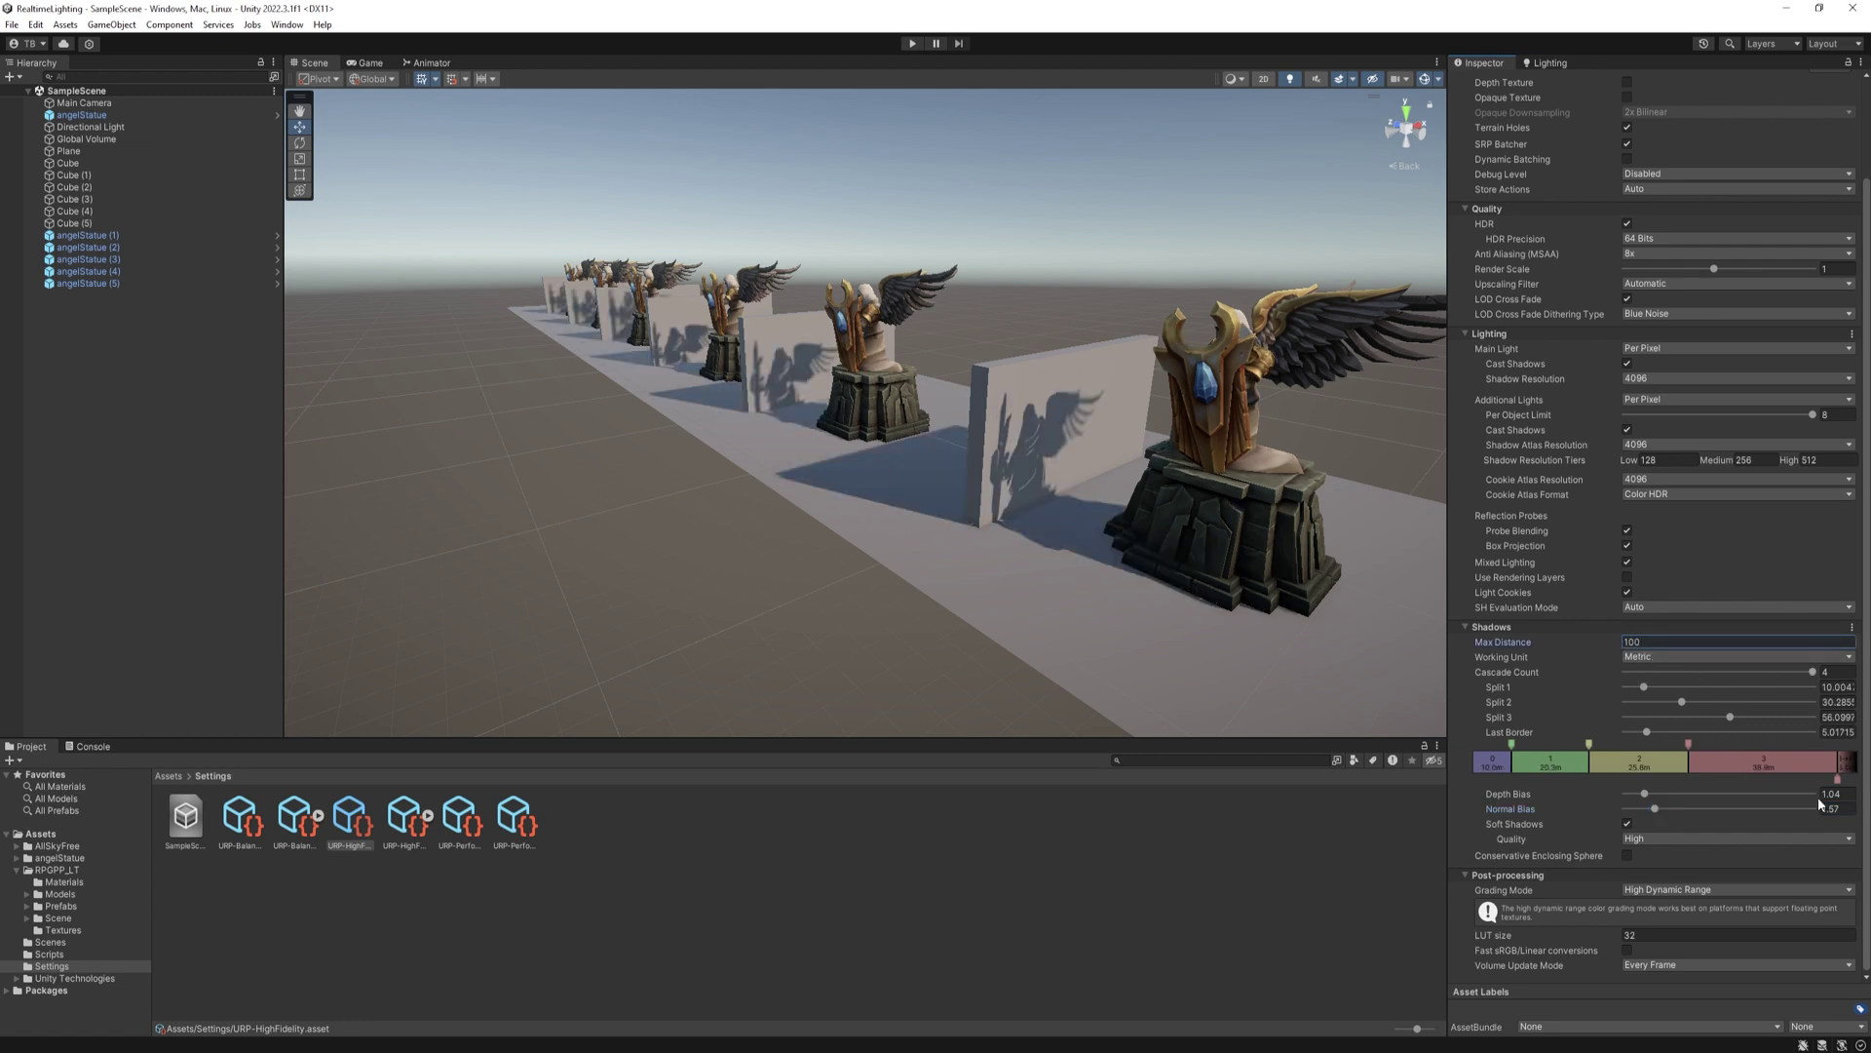
click(1841, 793)
text(1)
click(1845, 808)
text(1)
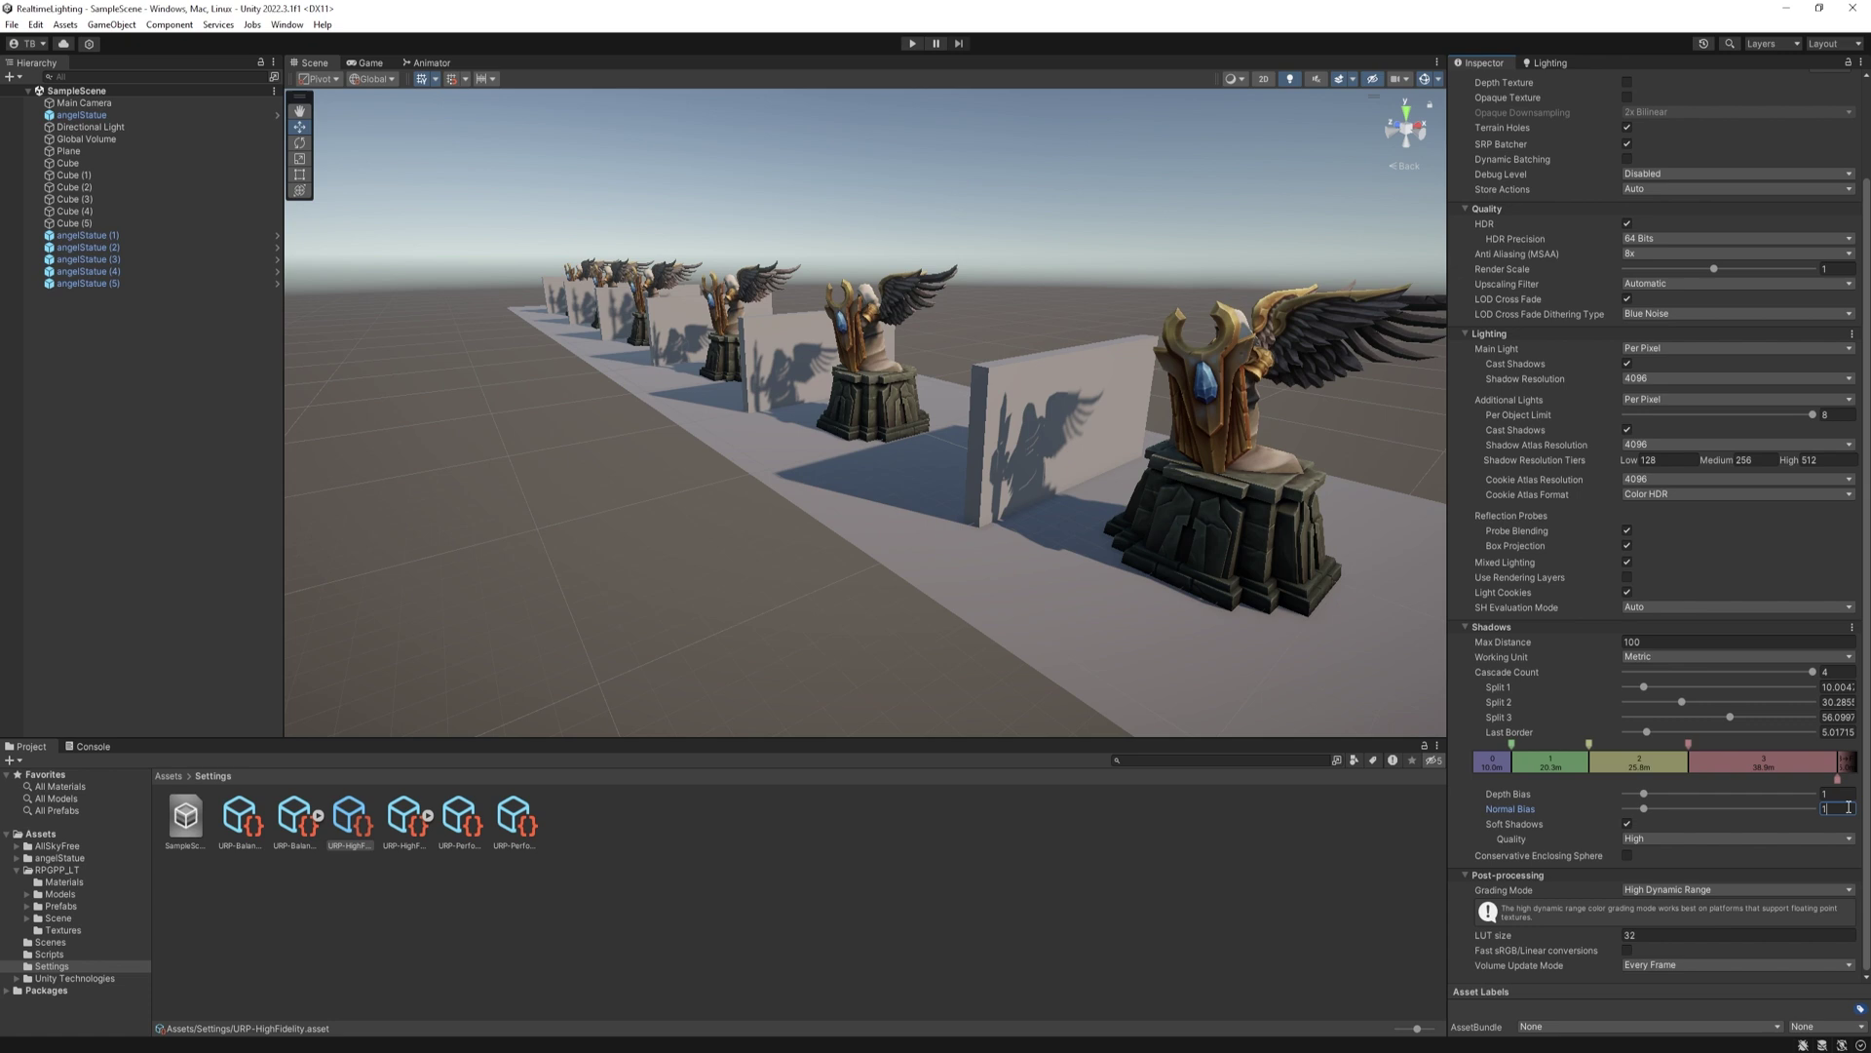
key(w)
mouse_move(1198, 604)
right_down()
mouse_move(1249, 585)
mouse_move(1157, 614)
mouse_move(1163, 664)
mouse_move(1207, 676)
mouse_move(1209, 648)
mouse_move(1086, 660)
mouse_move(1174, 737)
mouse_move(1241, 656)
mouse_move(1176, 598)
right_up()
key(s)
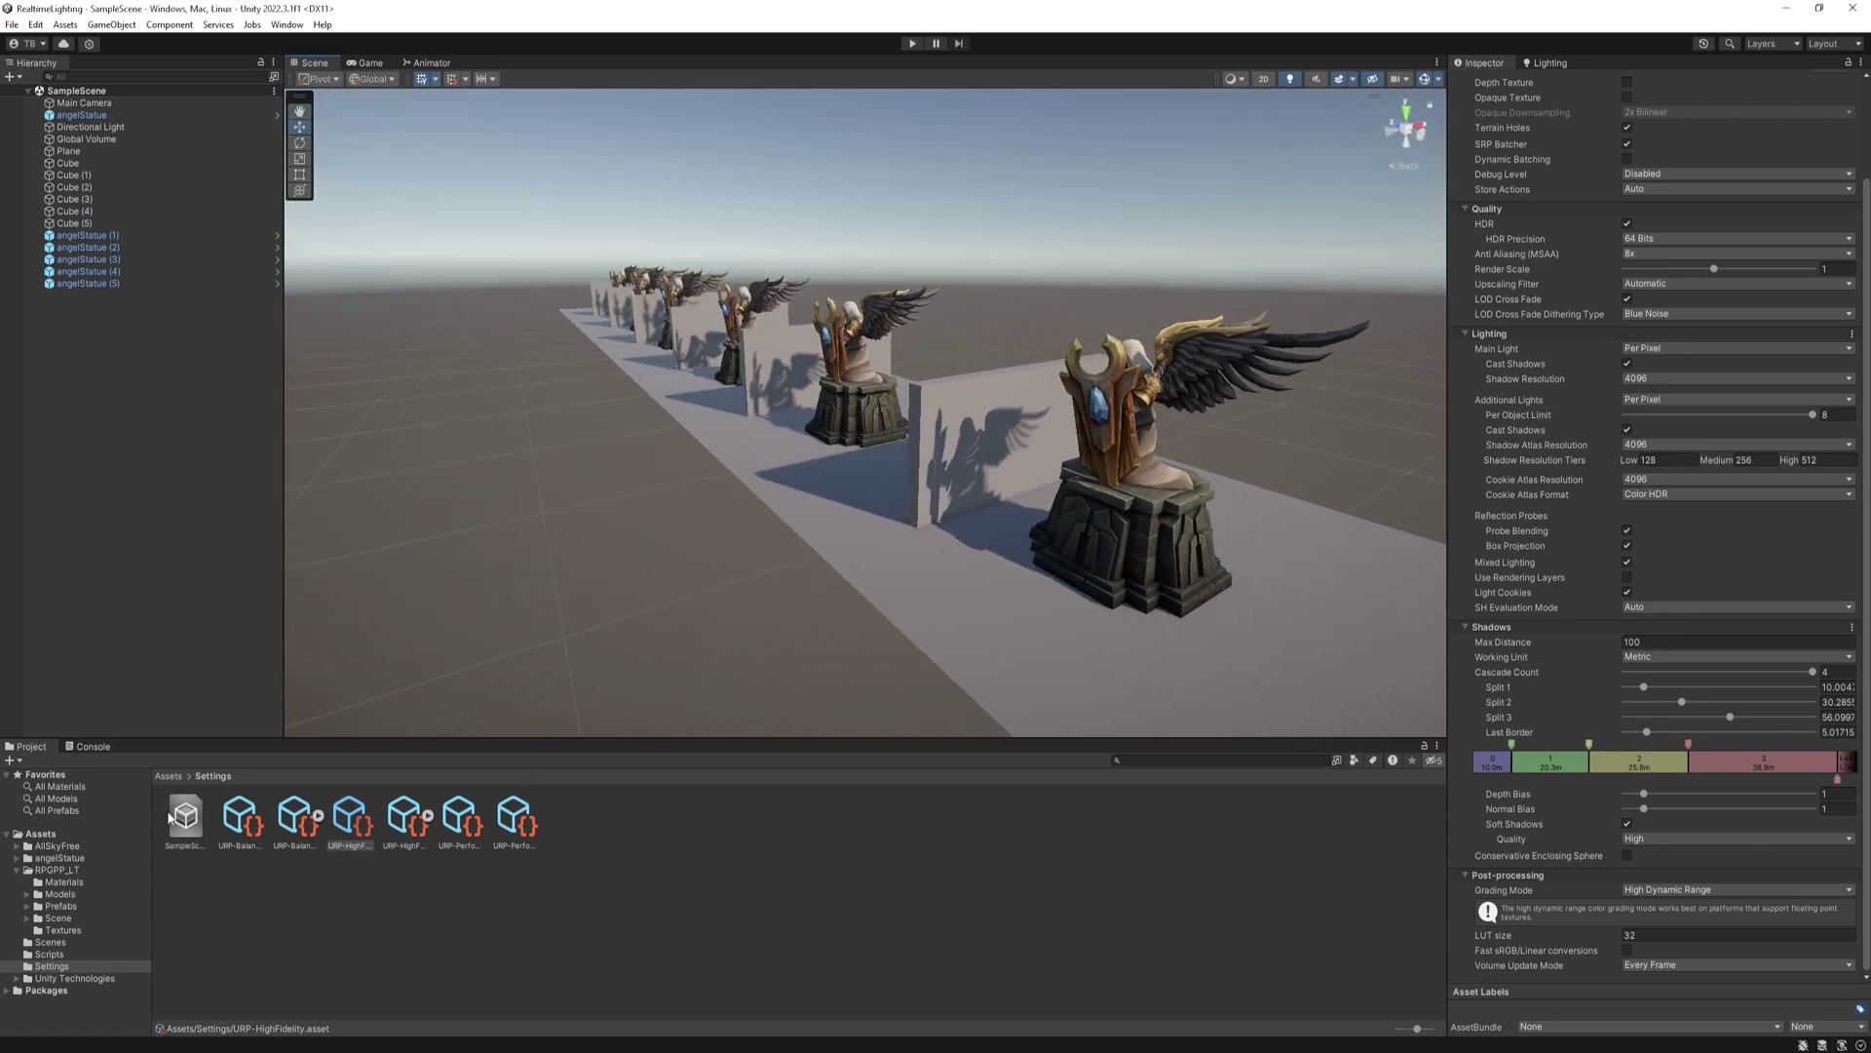
Set the rendering path of the URP-HighFidelity-Renderer asset to Forward+ for the village scene.
click(166, 776)
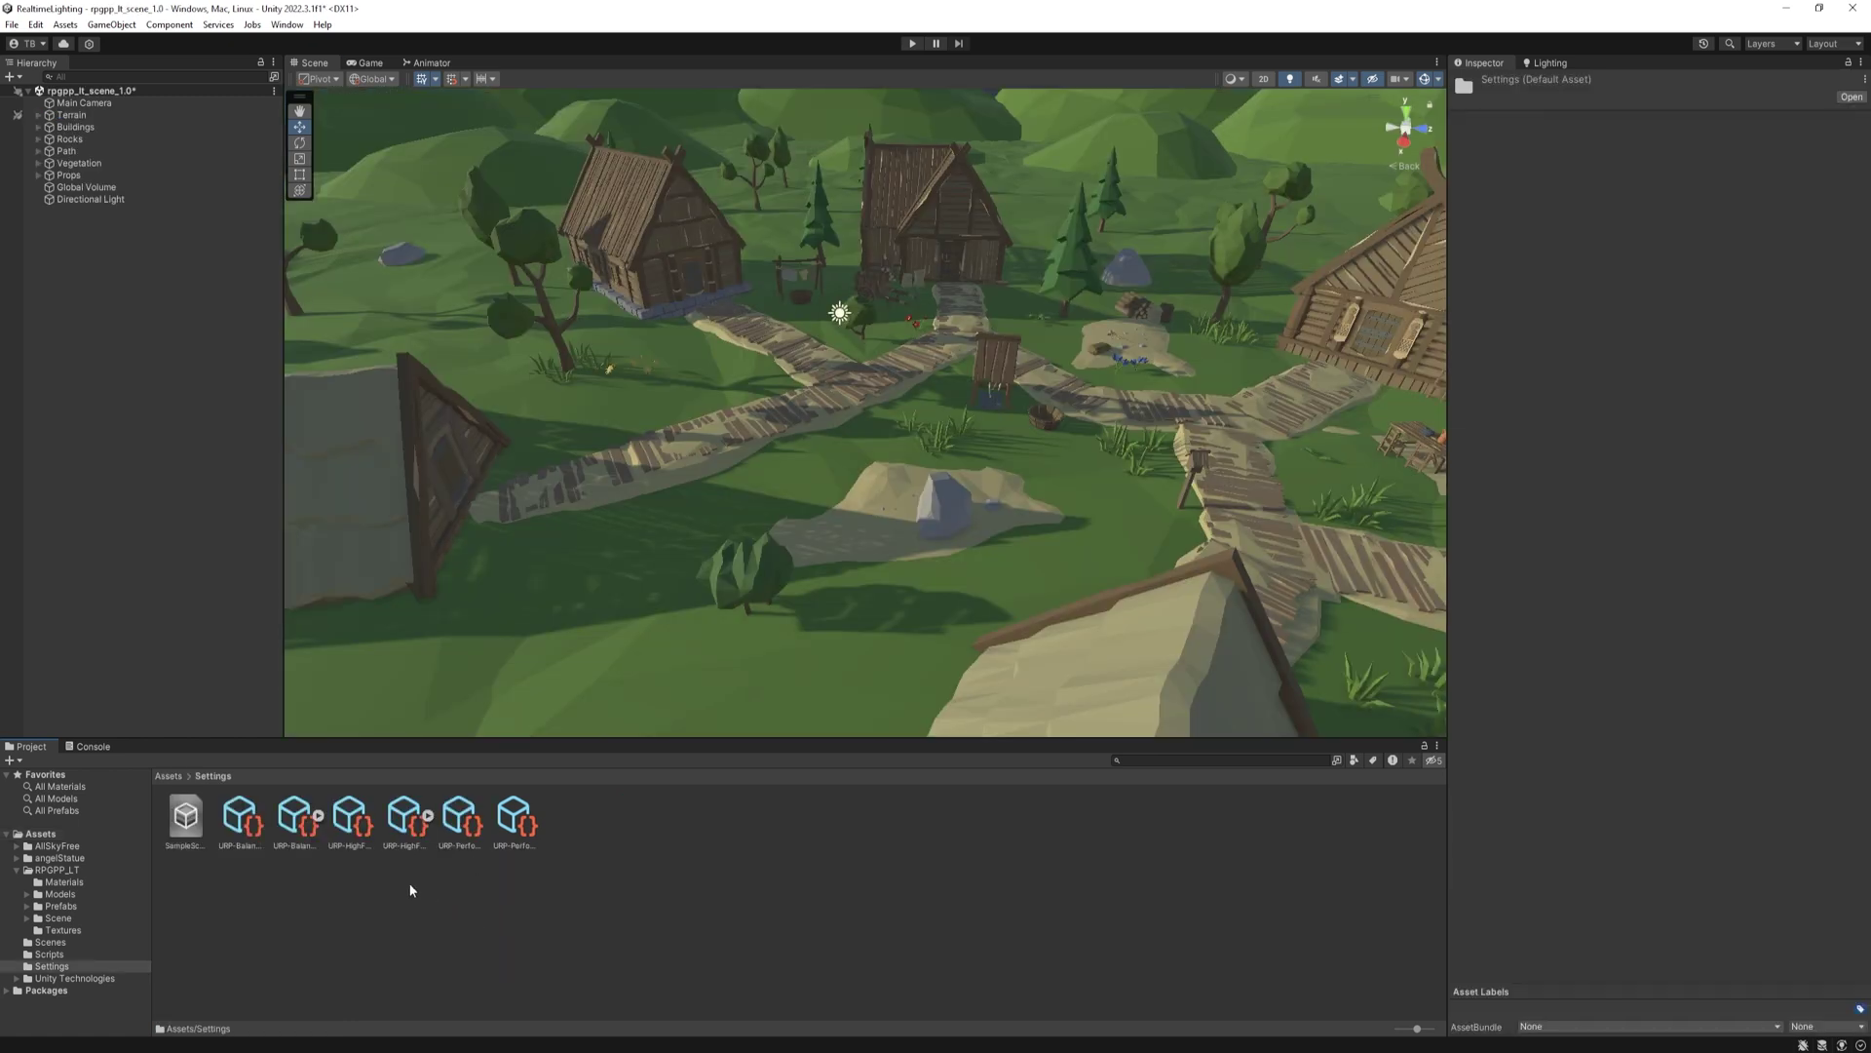
click(404, 818)
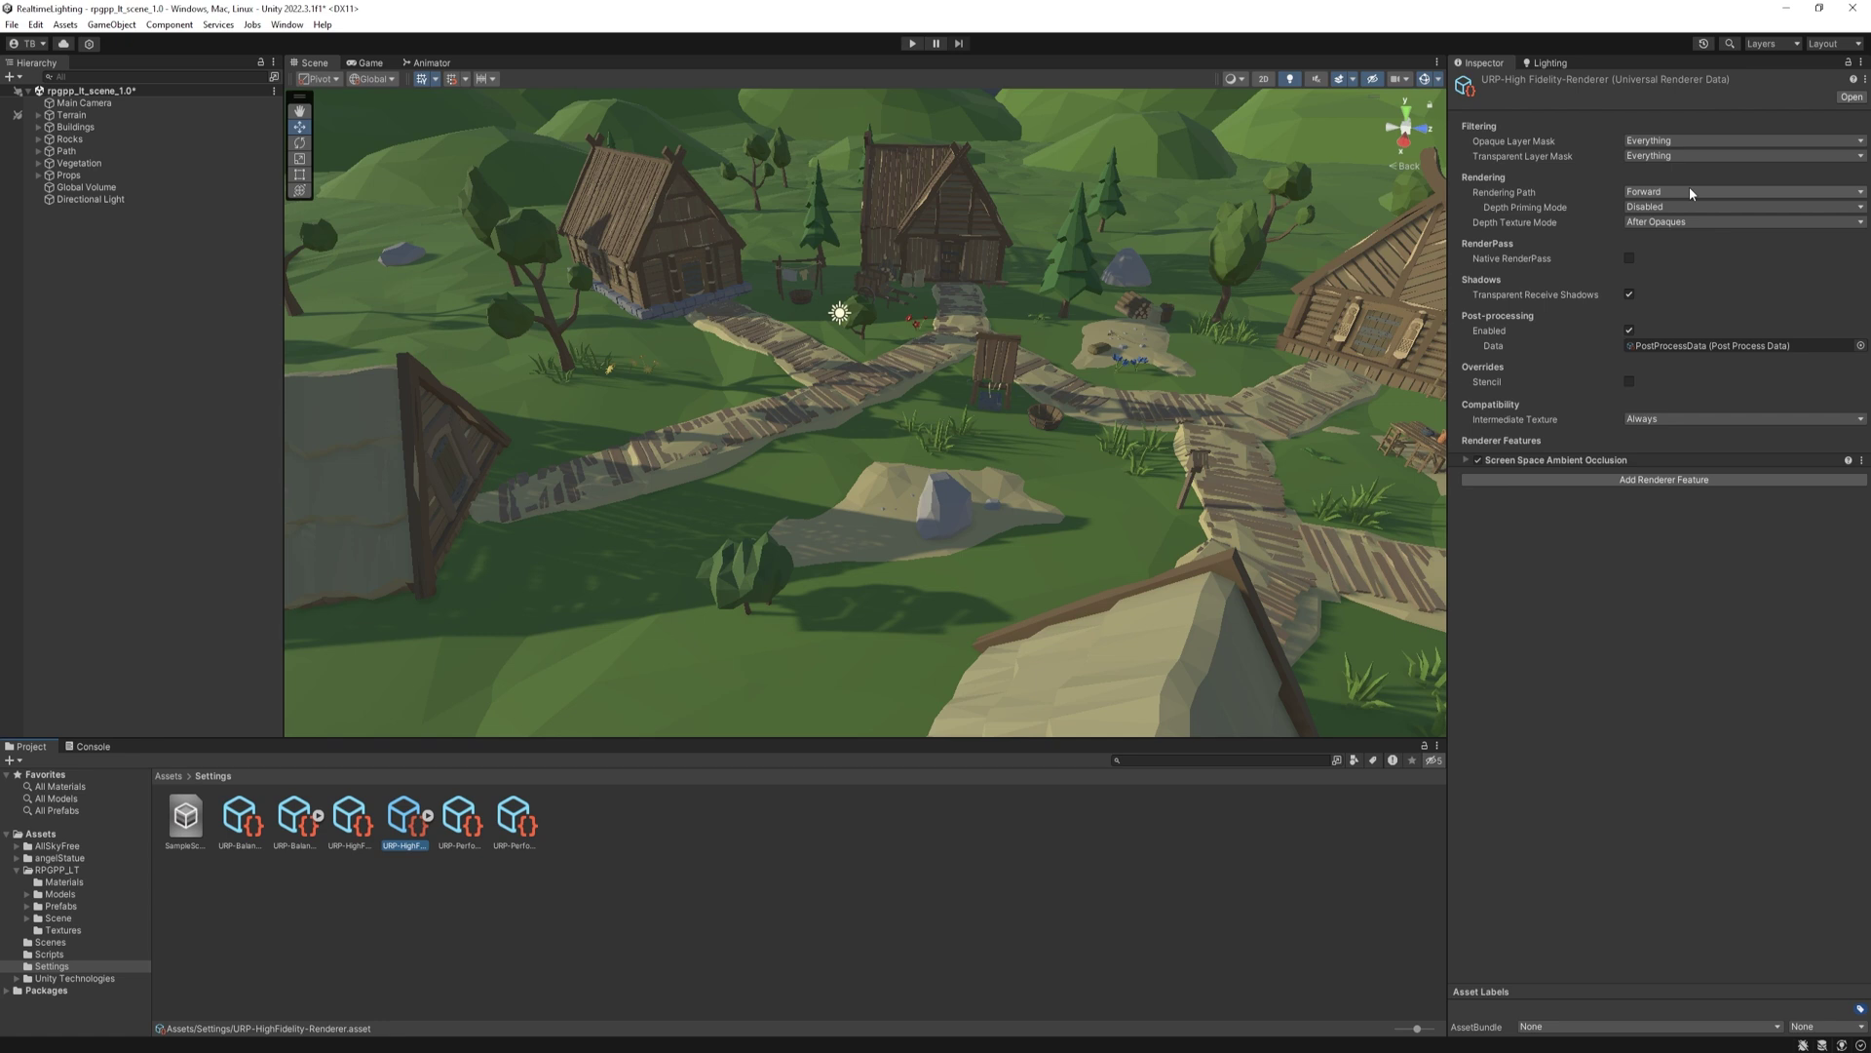
click(1691, 192)
click(1679, 228)
right_drag(936, 410, 967, 412)
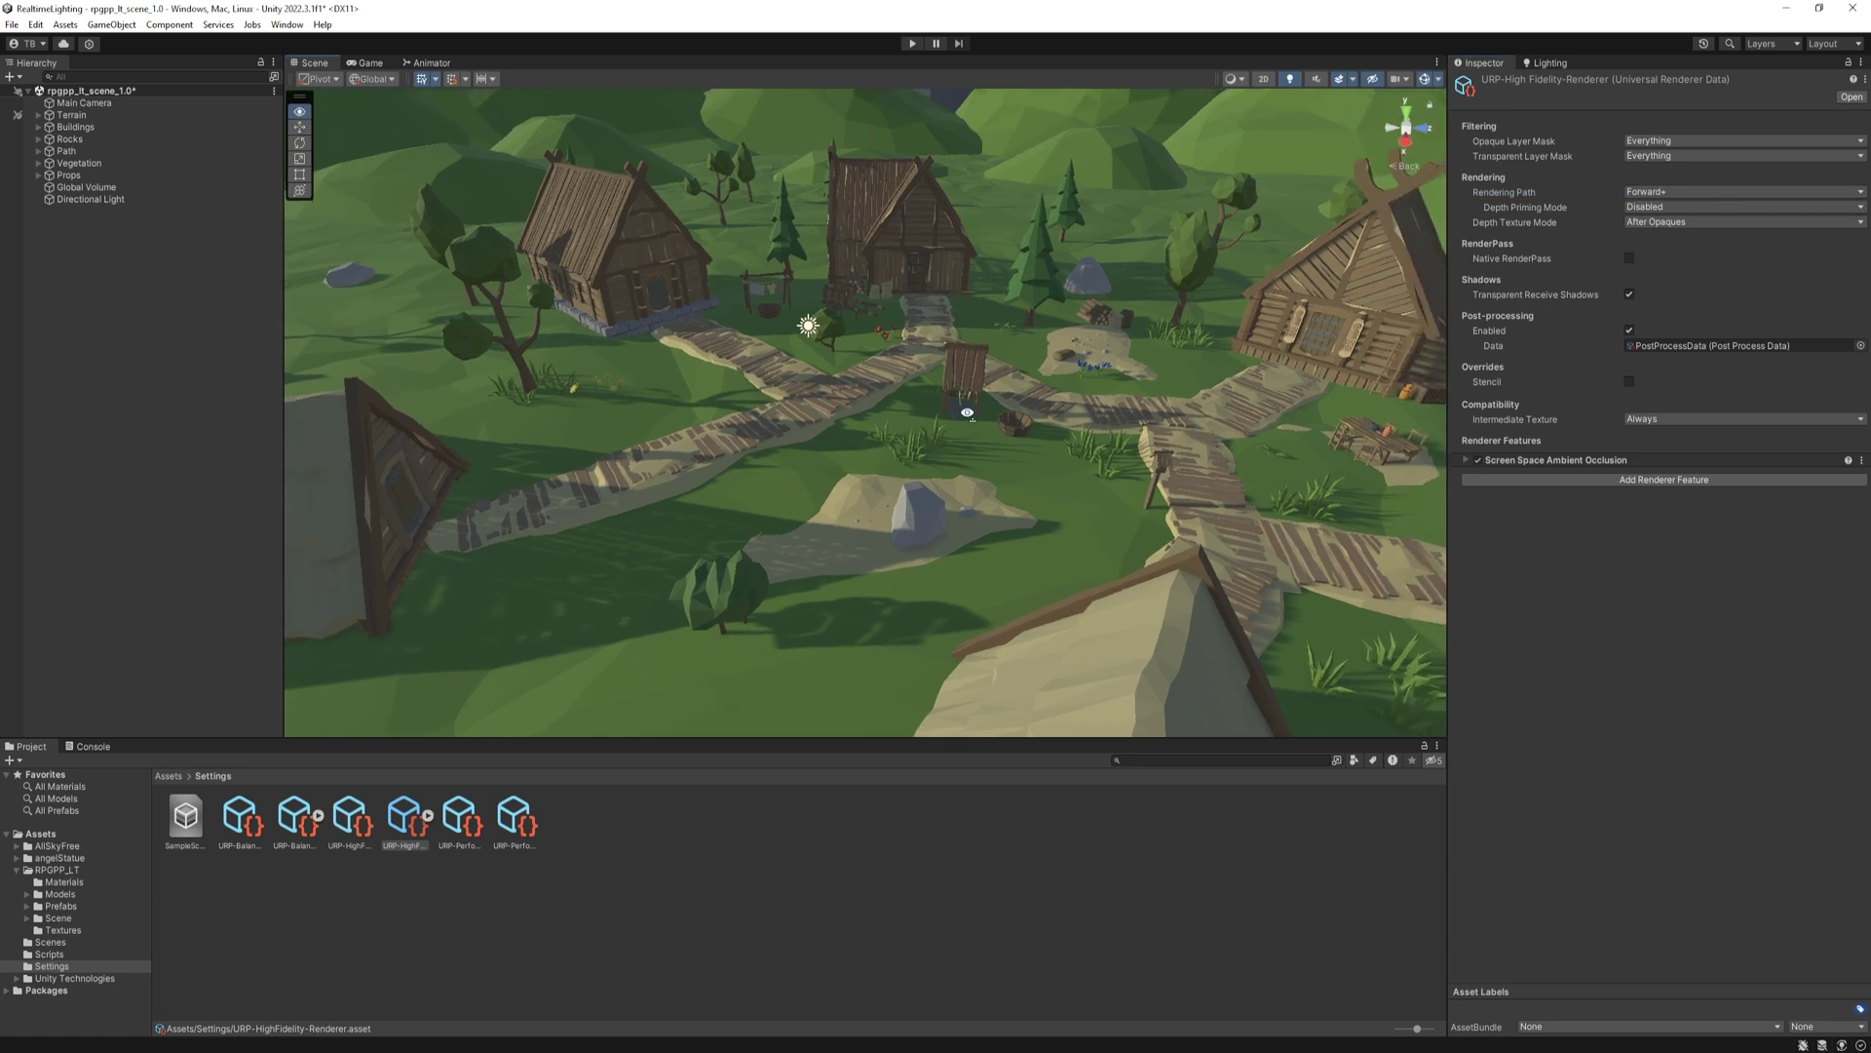
Try the Deferred rendering path on the URP-HighFidelity-Renderer asset and switch it back to Forward+.
click(1714, 194)
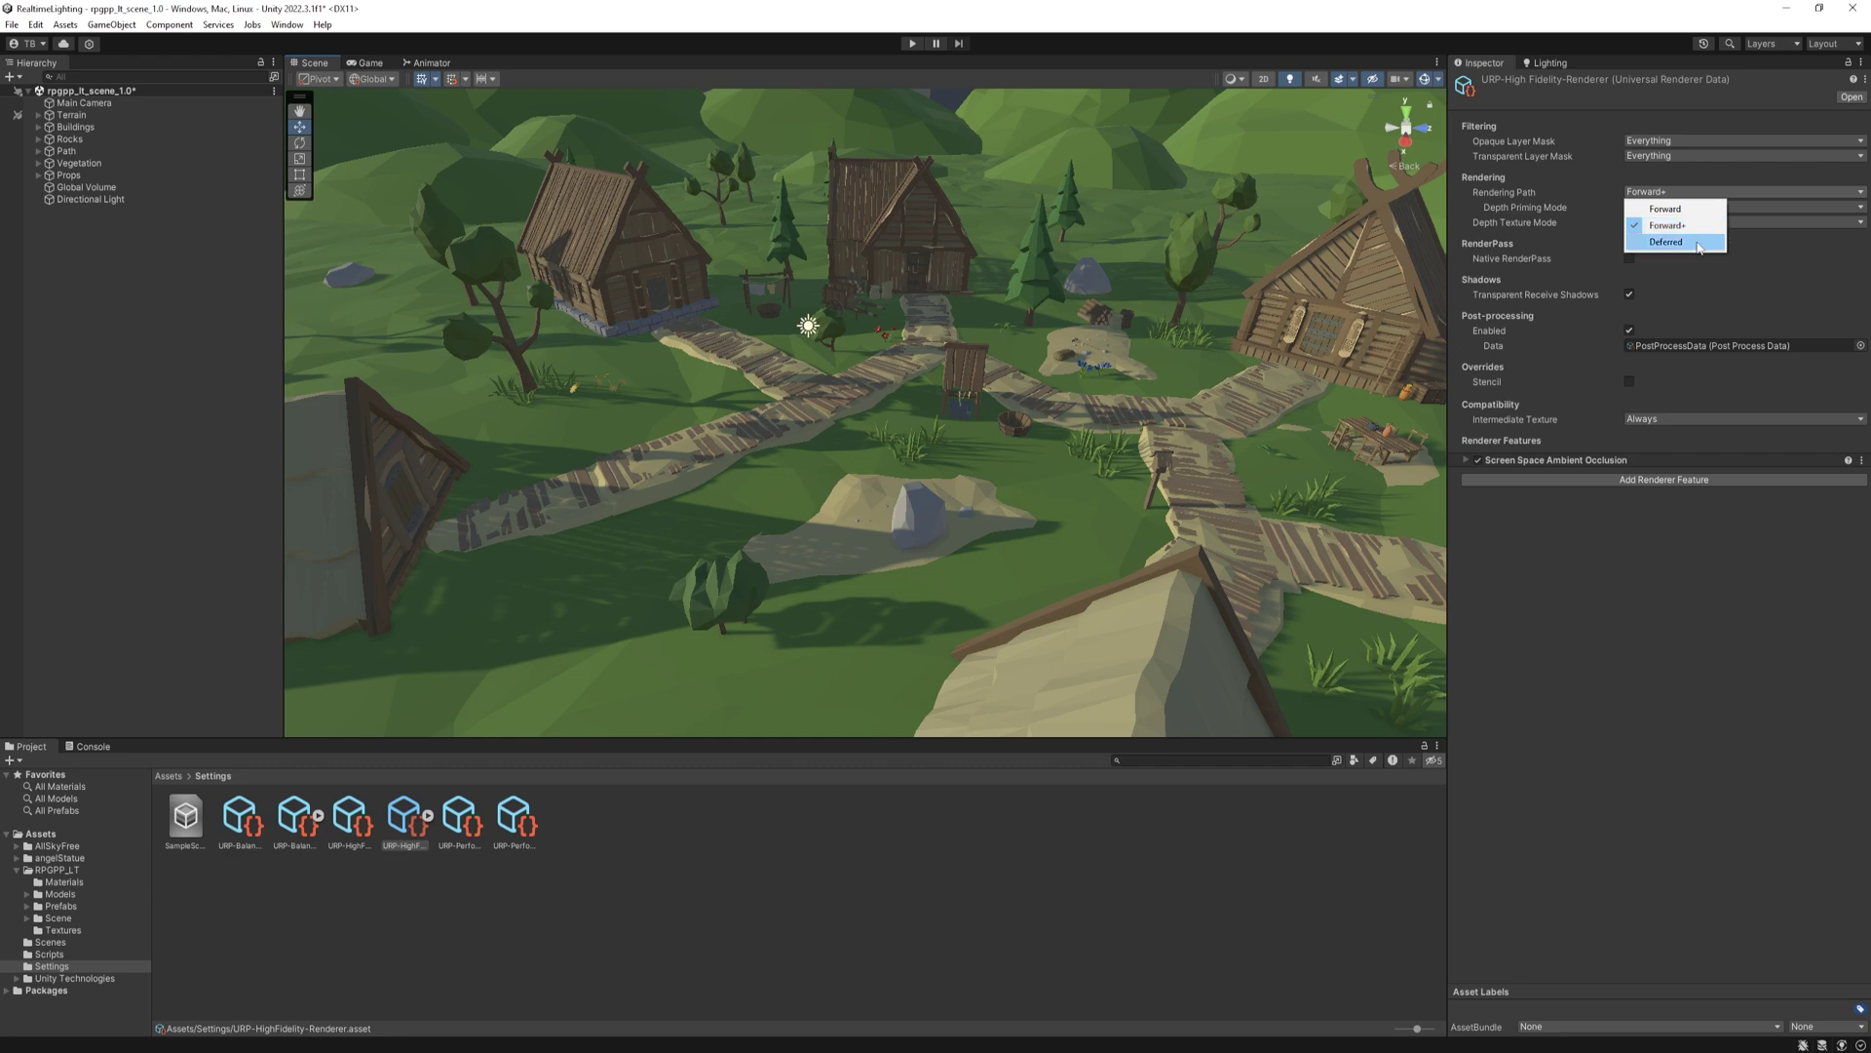
click(1701, 244)
click(1669, 192)
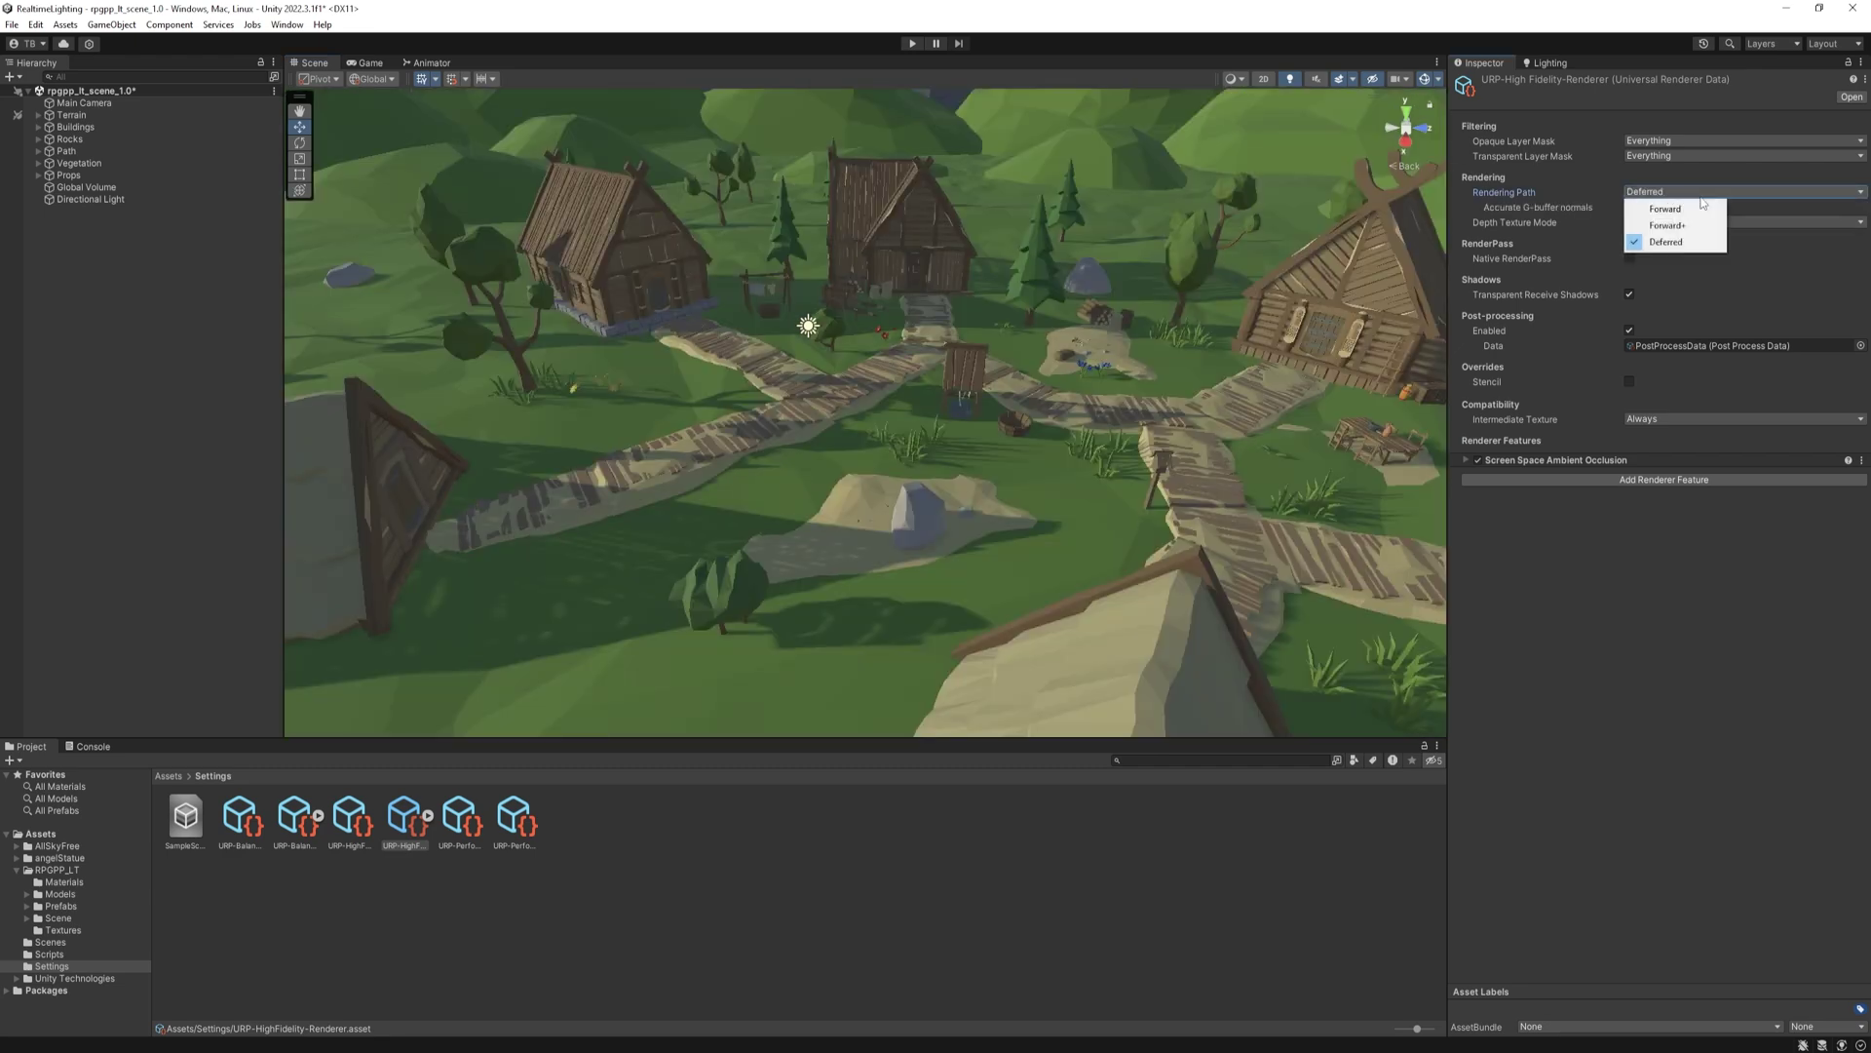
click(1712, 225)
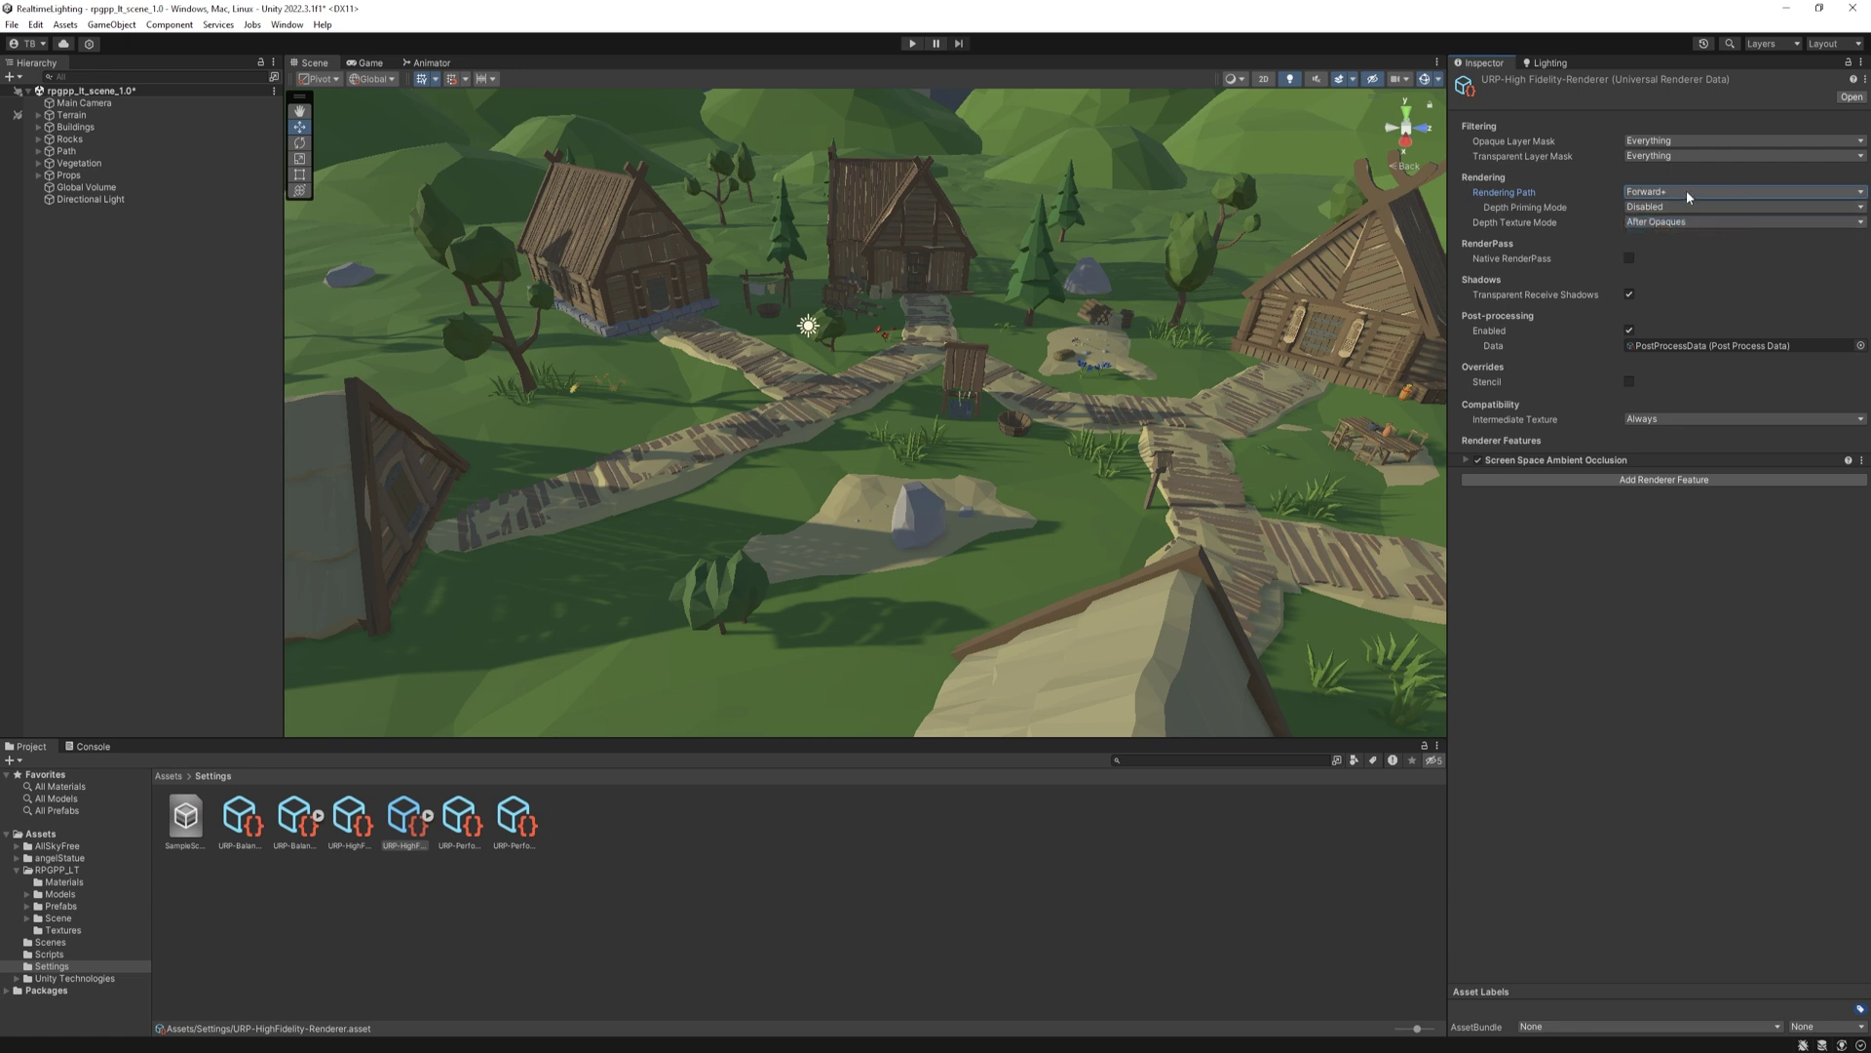
click(1726, 193)
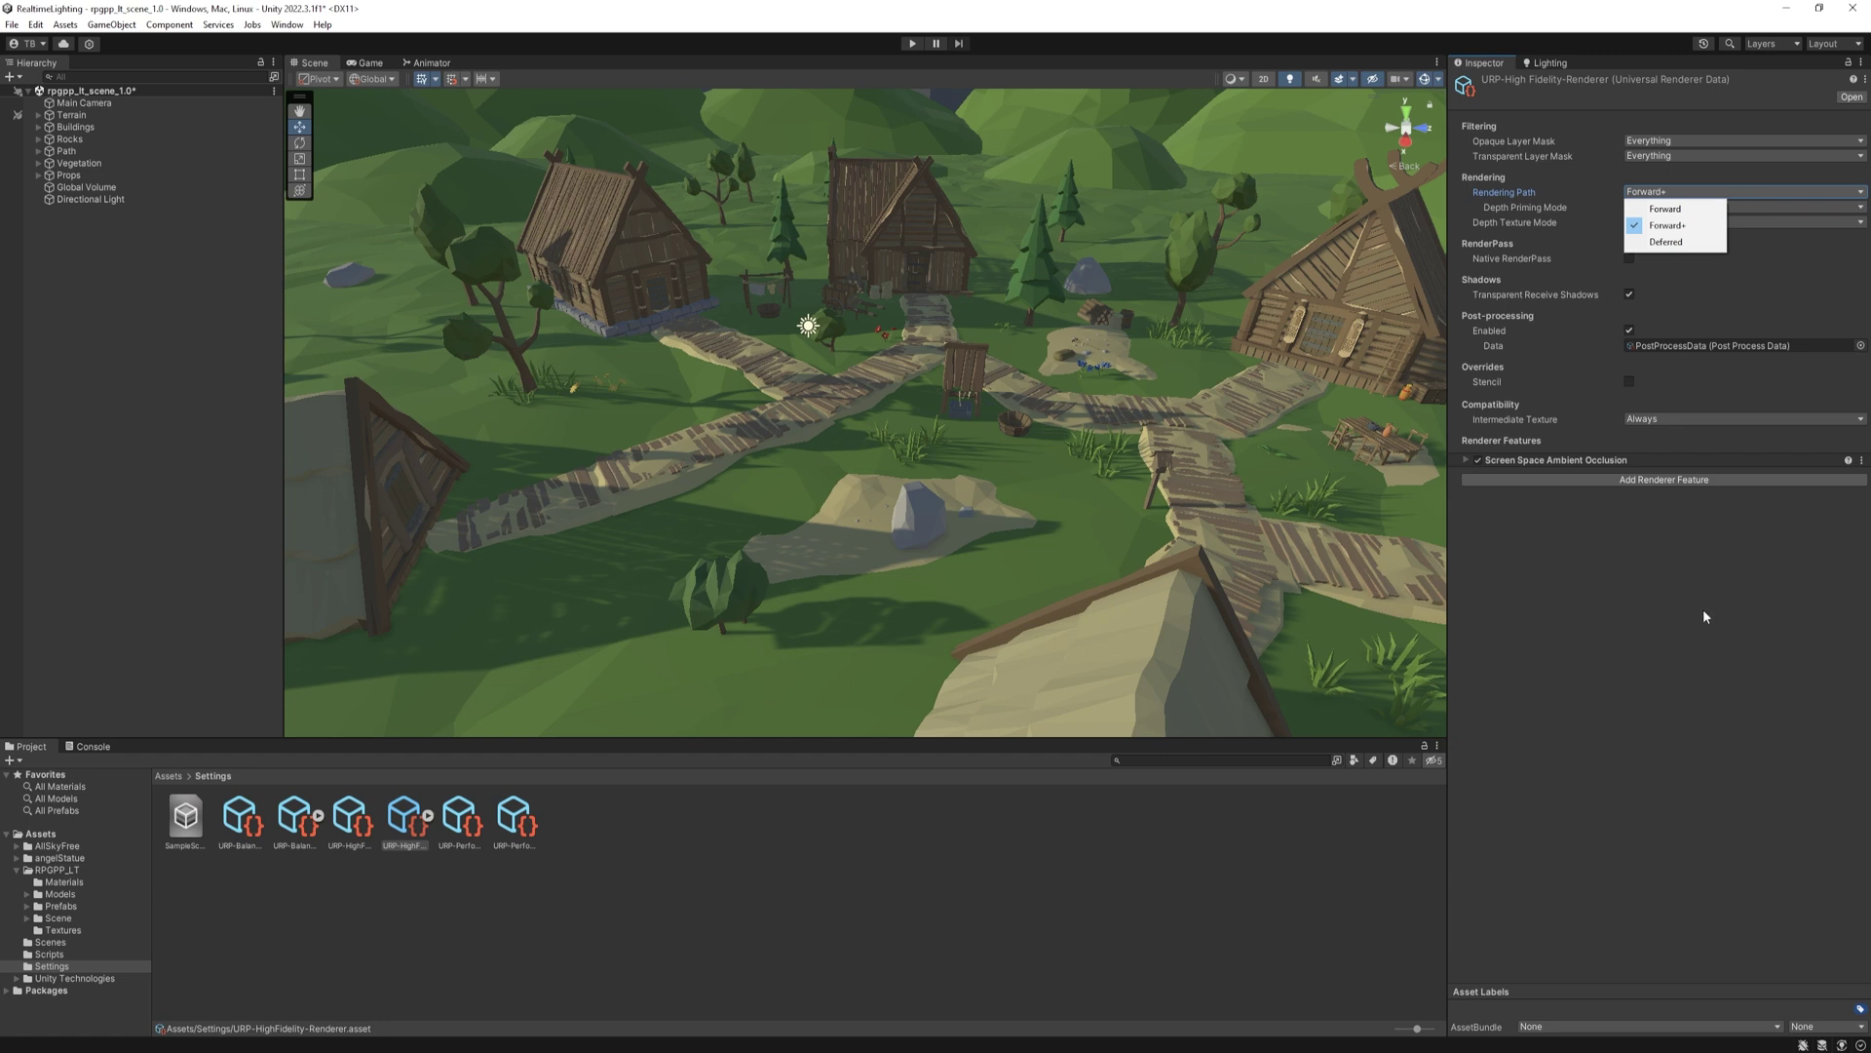
click(1659, 583)
Try toggling Realtime Global Illumination in the scene's lighting settings, and restore the original setting.
click(1560, 64)
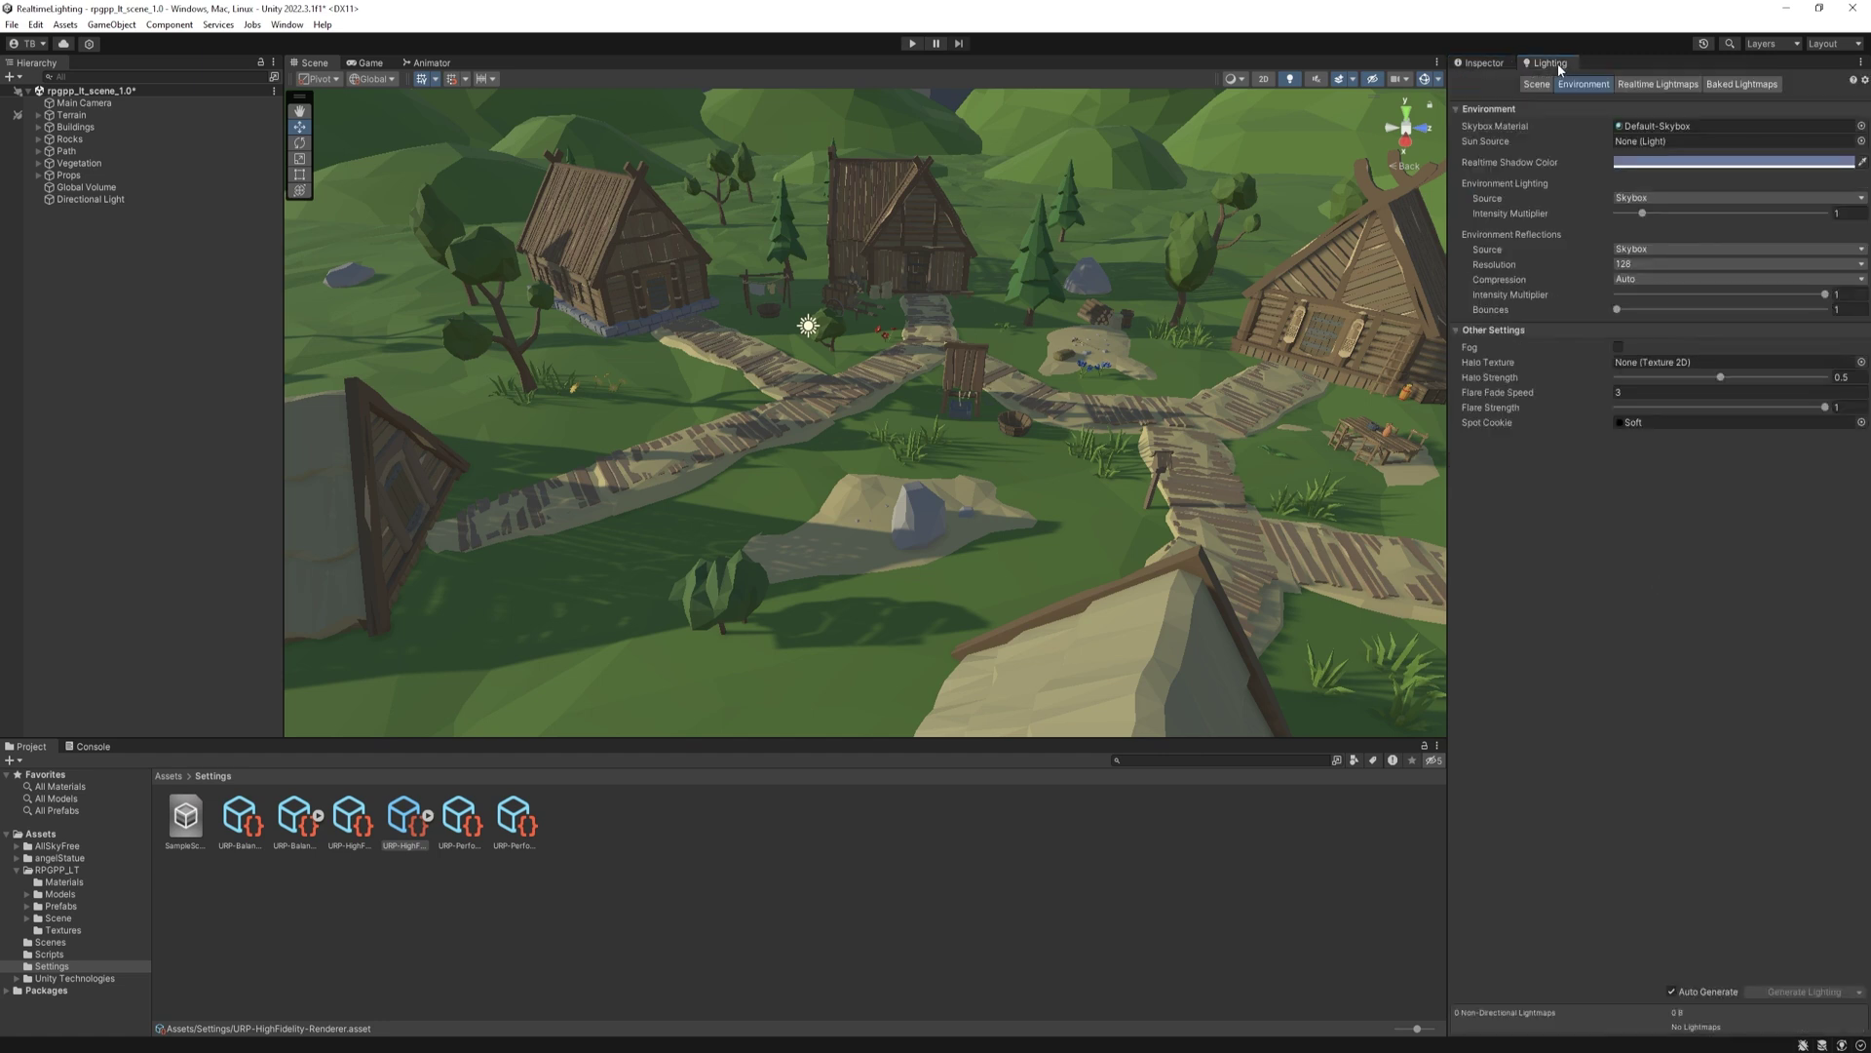
scroll(1228, 394, up, 2)
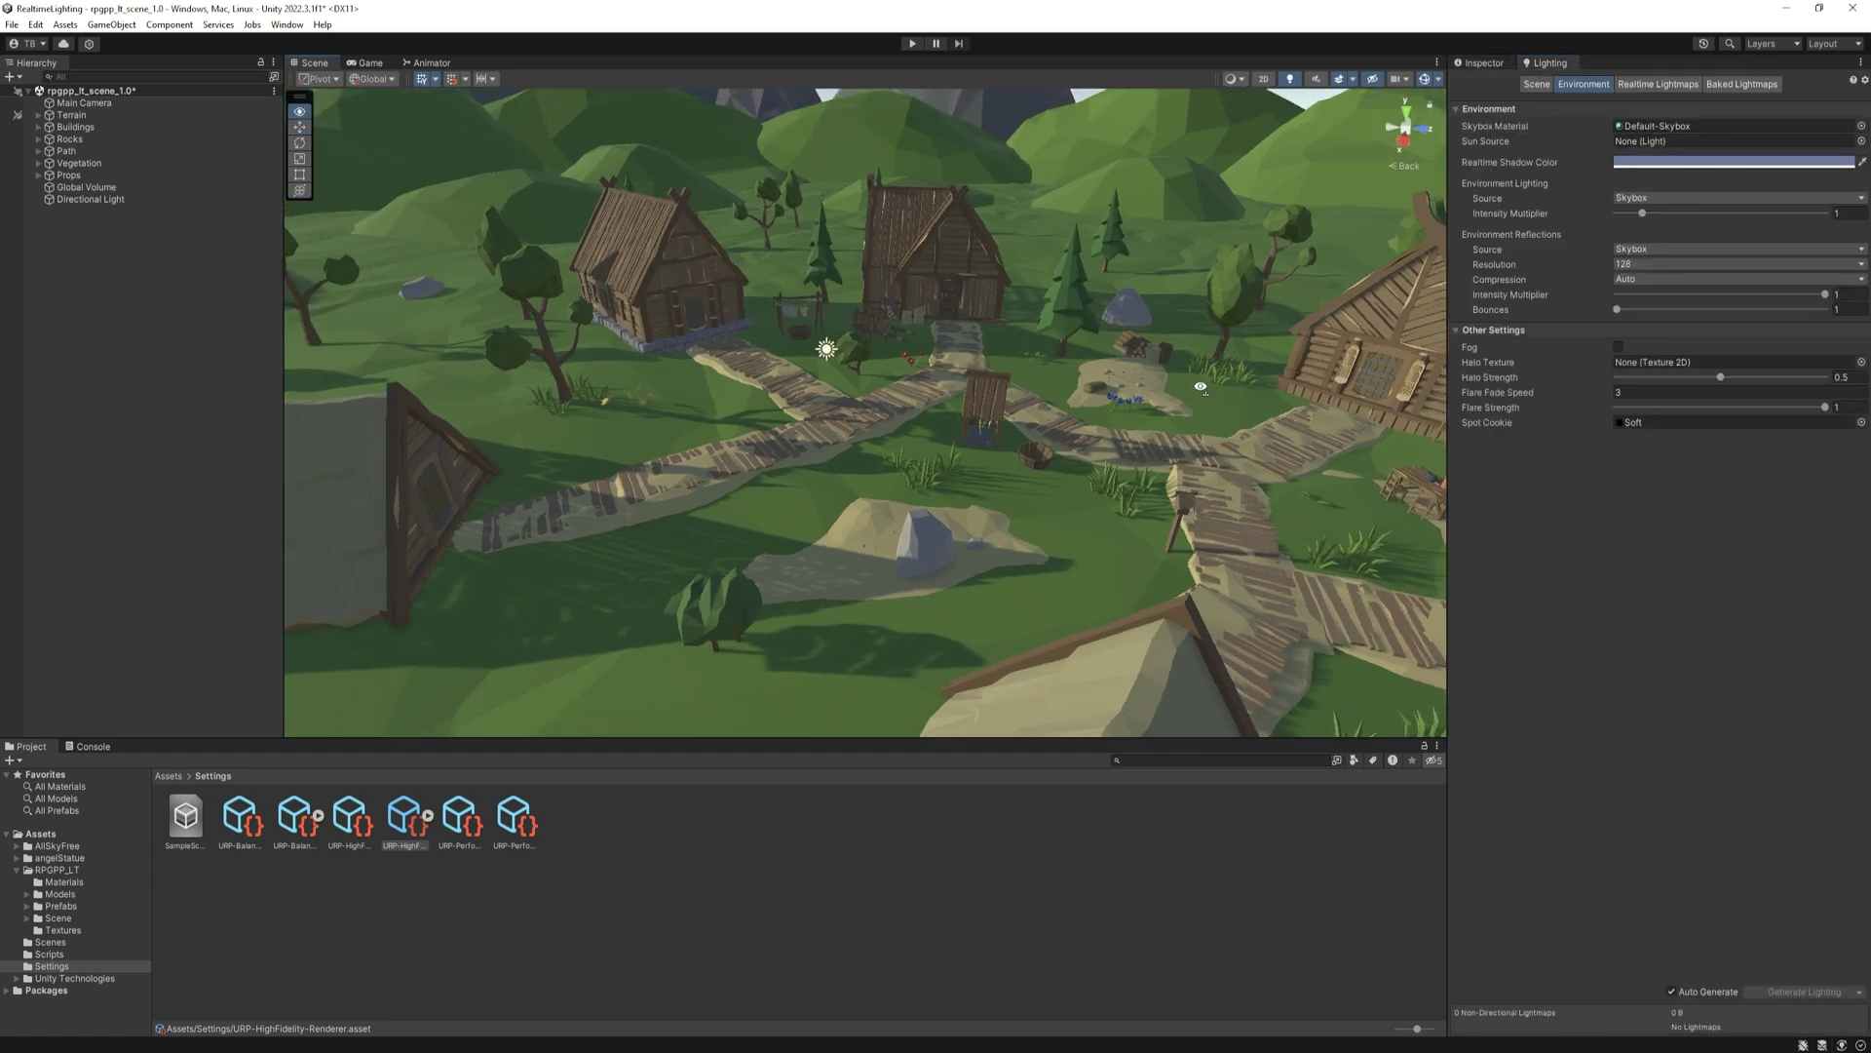
click(1538, 85)
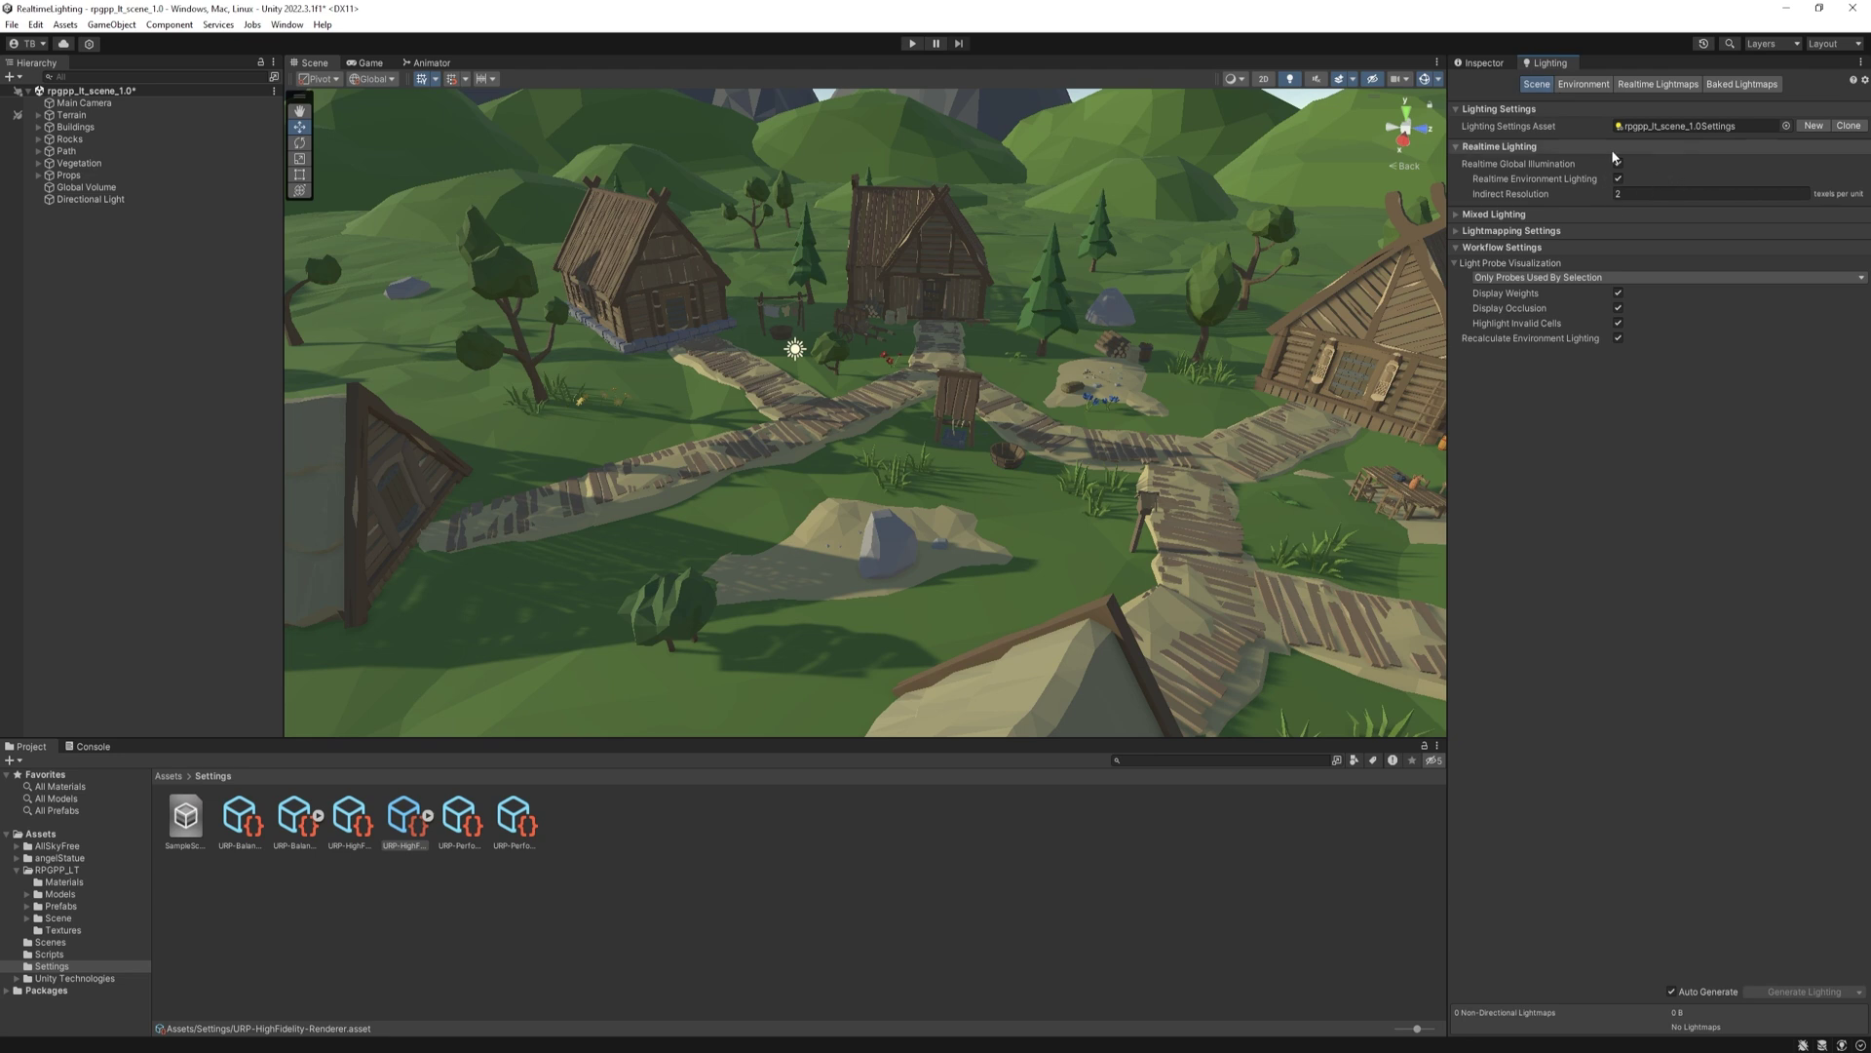
click(1618, 163)
click(1618, 164)
Assign Cold Night Equirect as the environment's skybox material and adjust the environment lighting's intensity multiplier.
click(1600, 84)
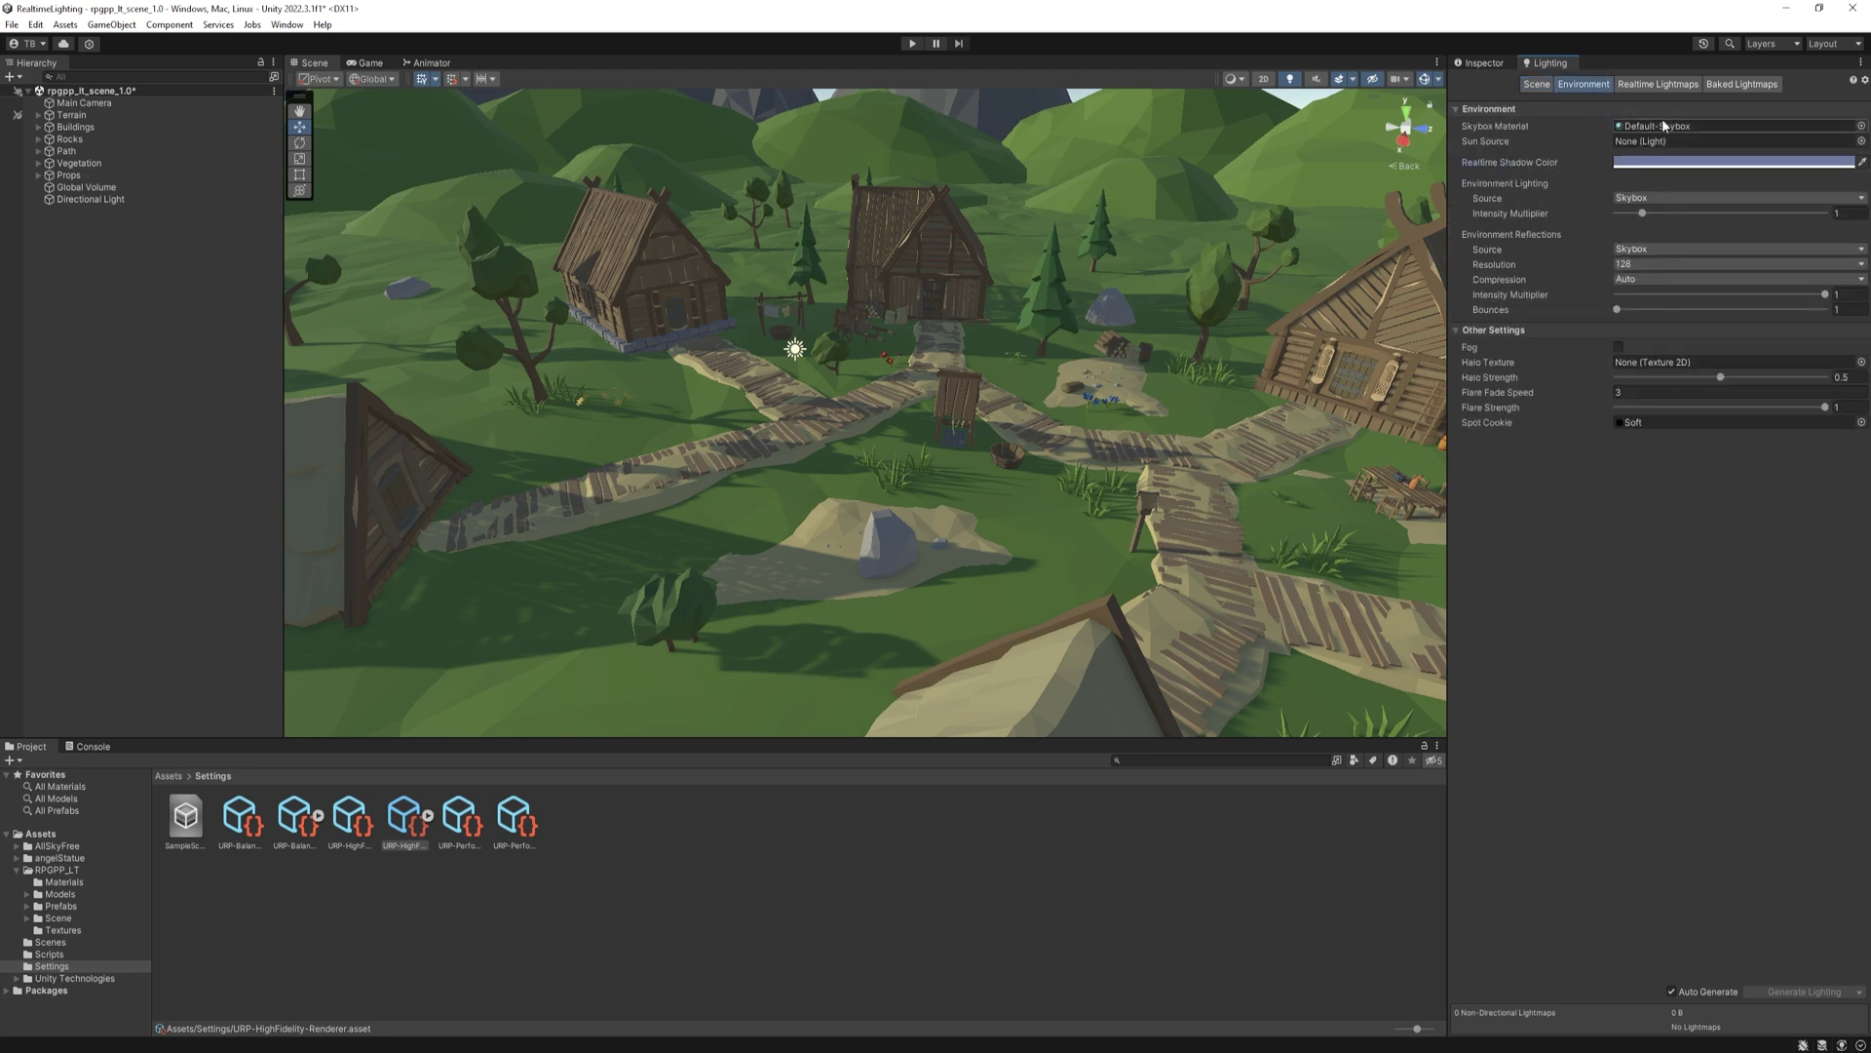
click(1862, 127)
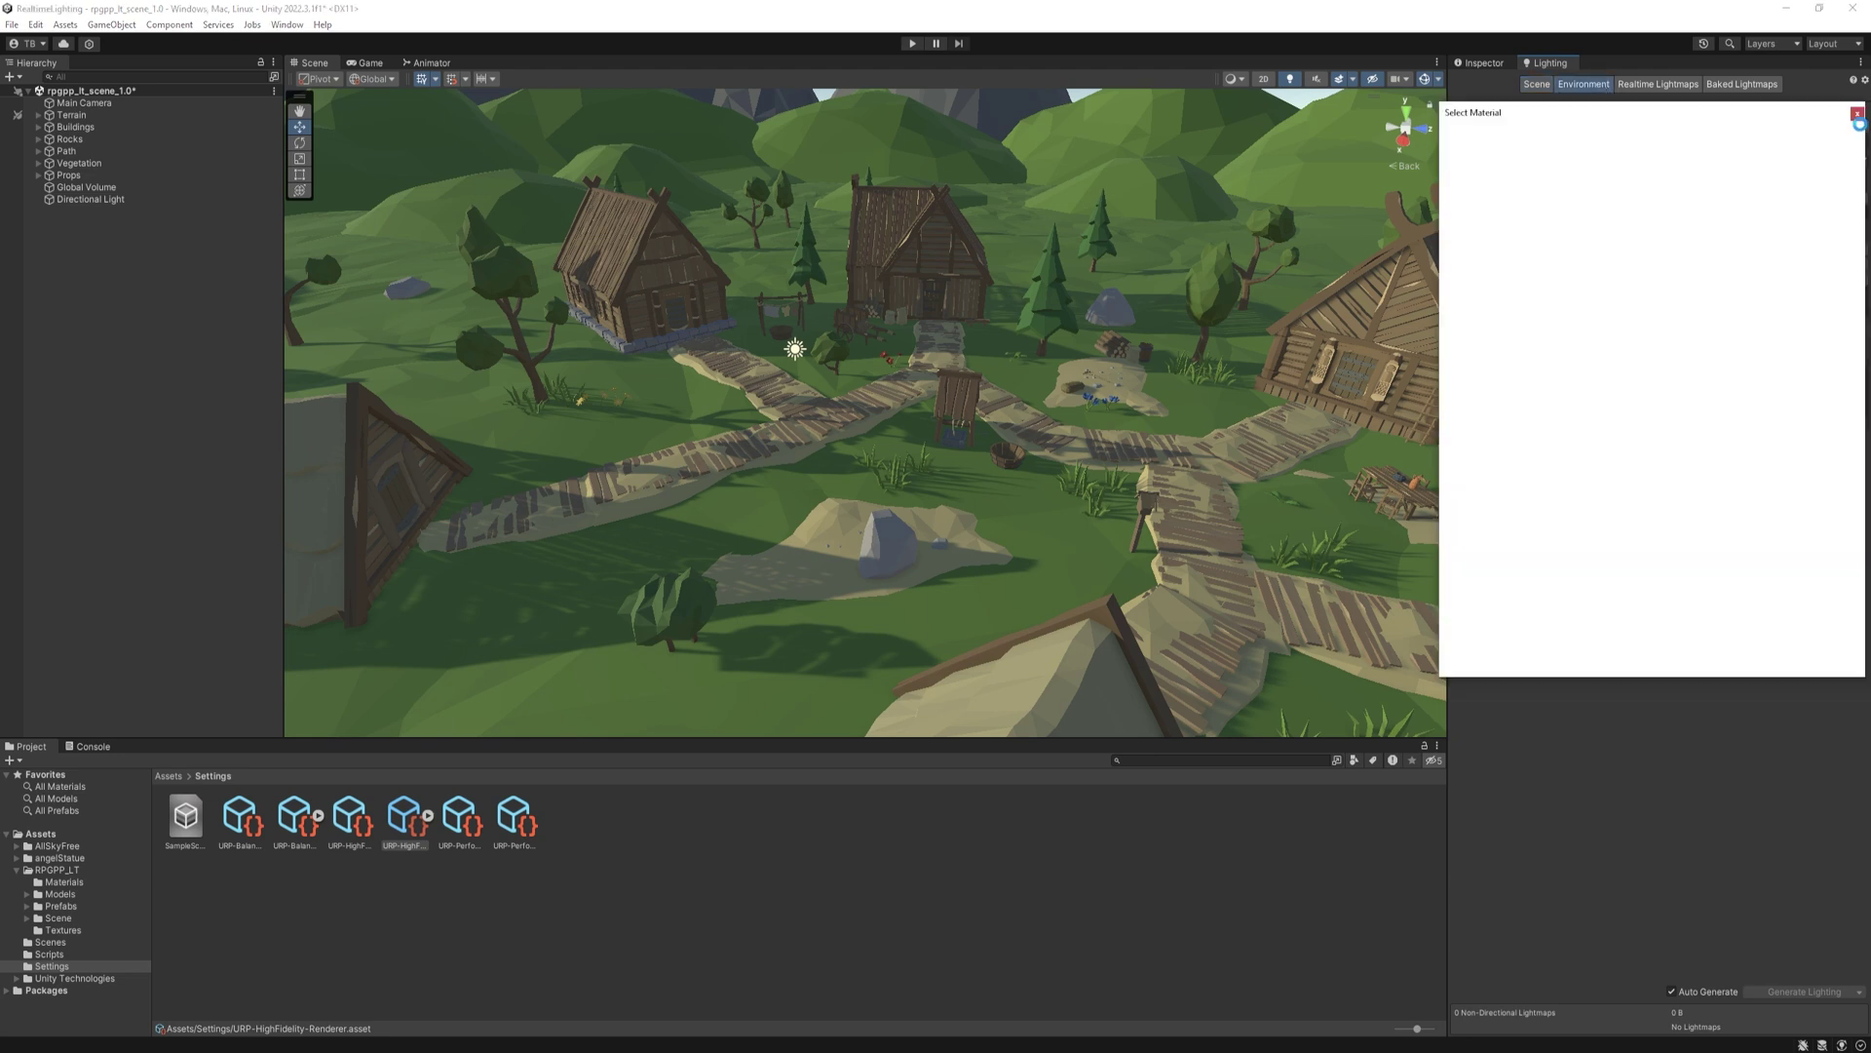
text(nigh)
click(1705, 183)
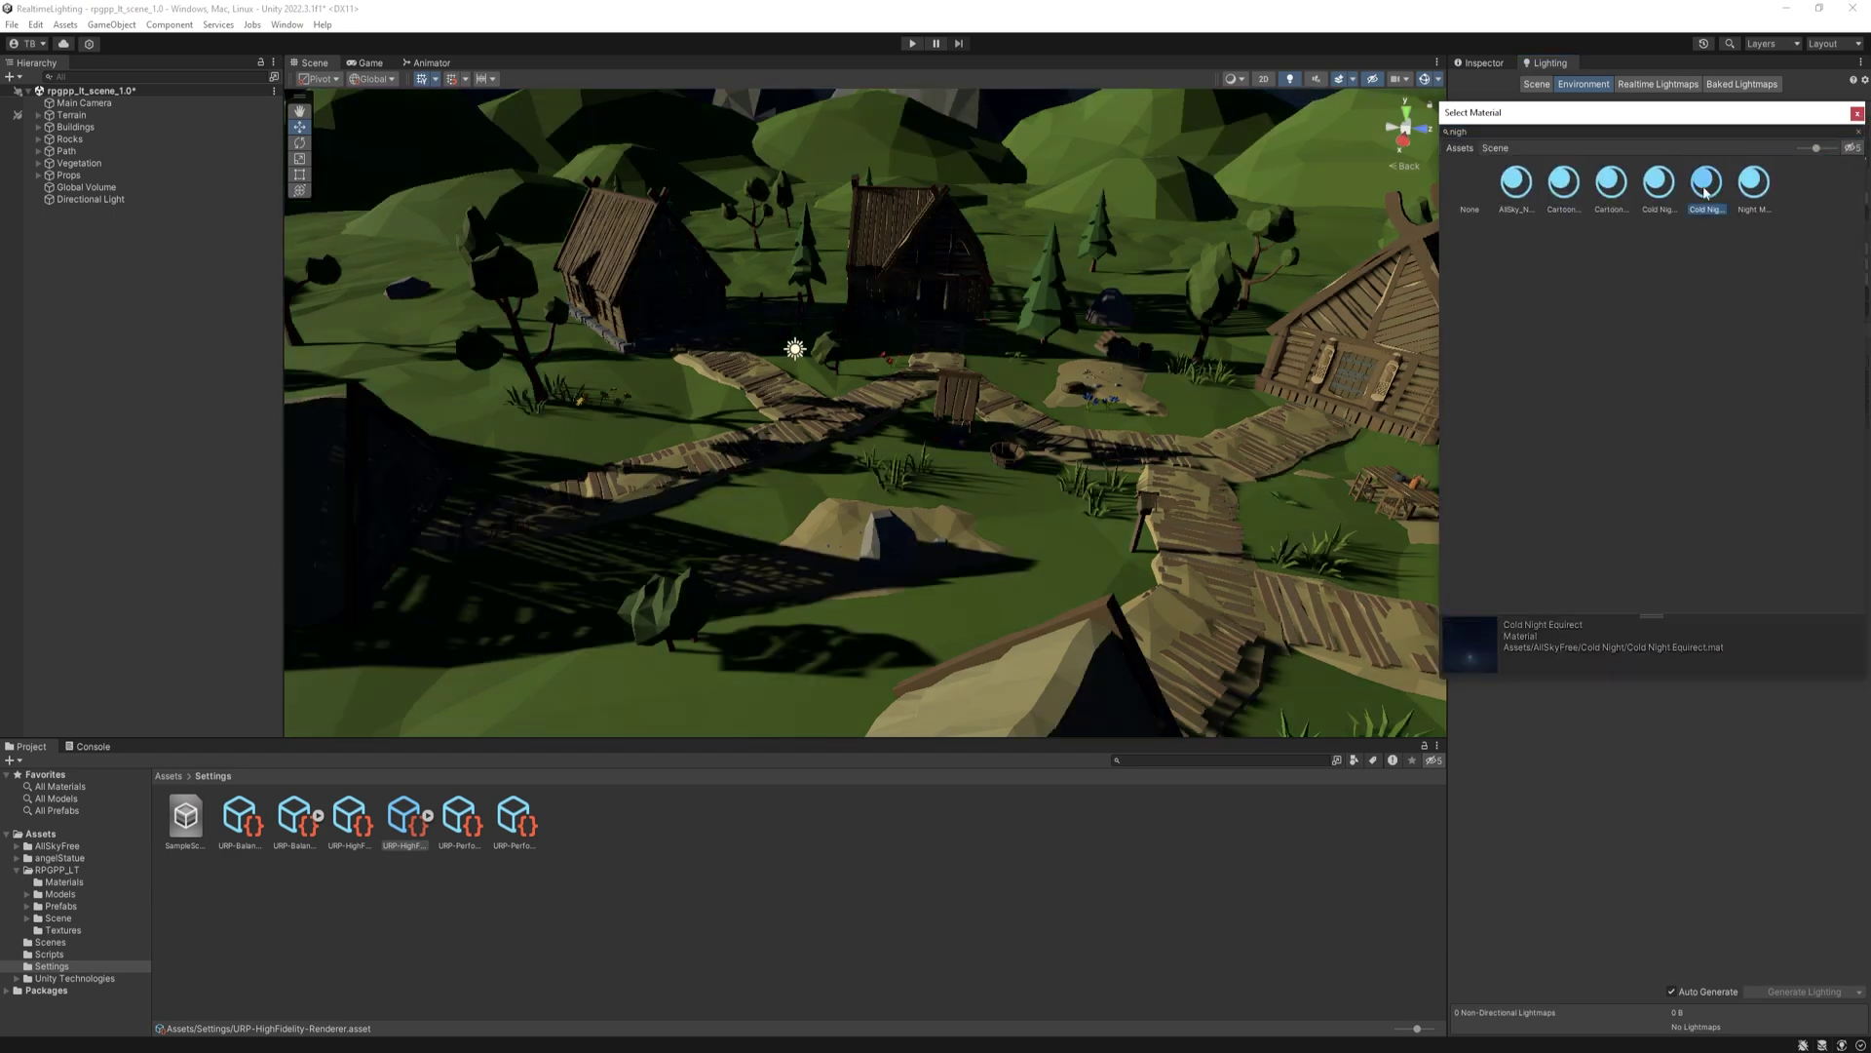
double_click(1706, 183)
right_drag(683, 507, 449, 566)
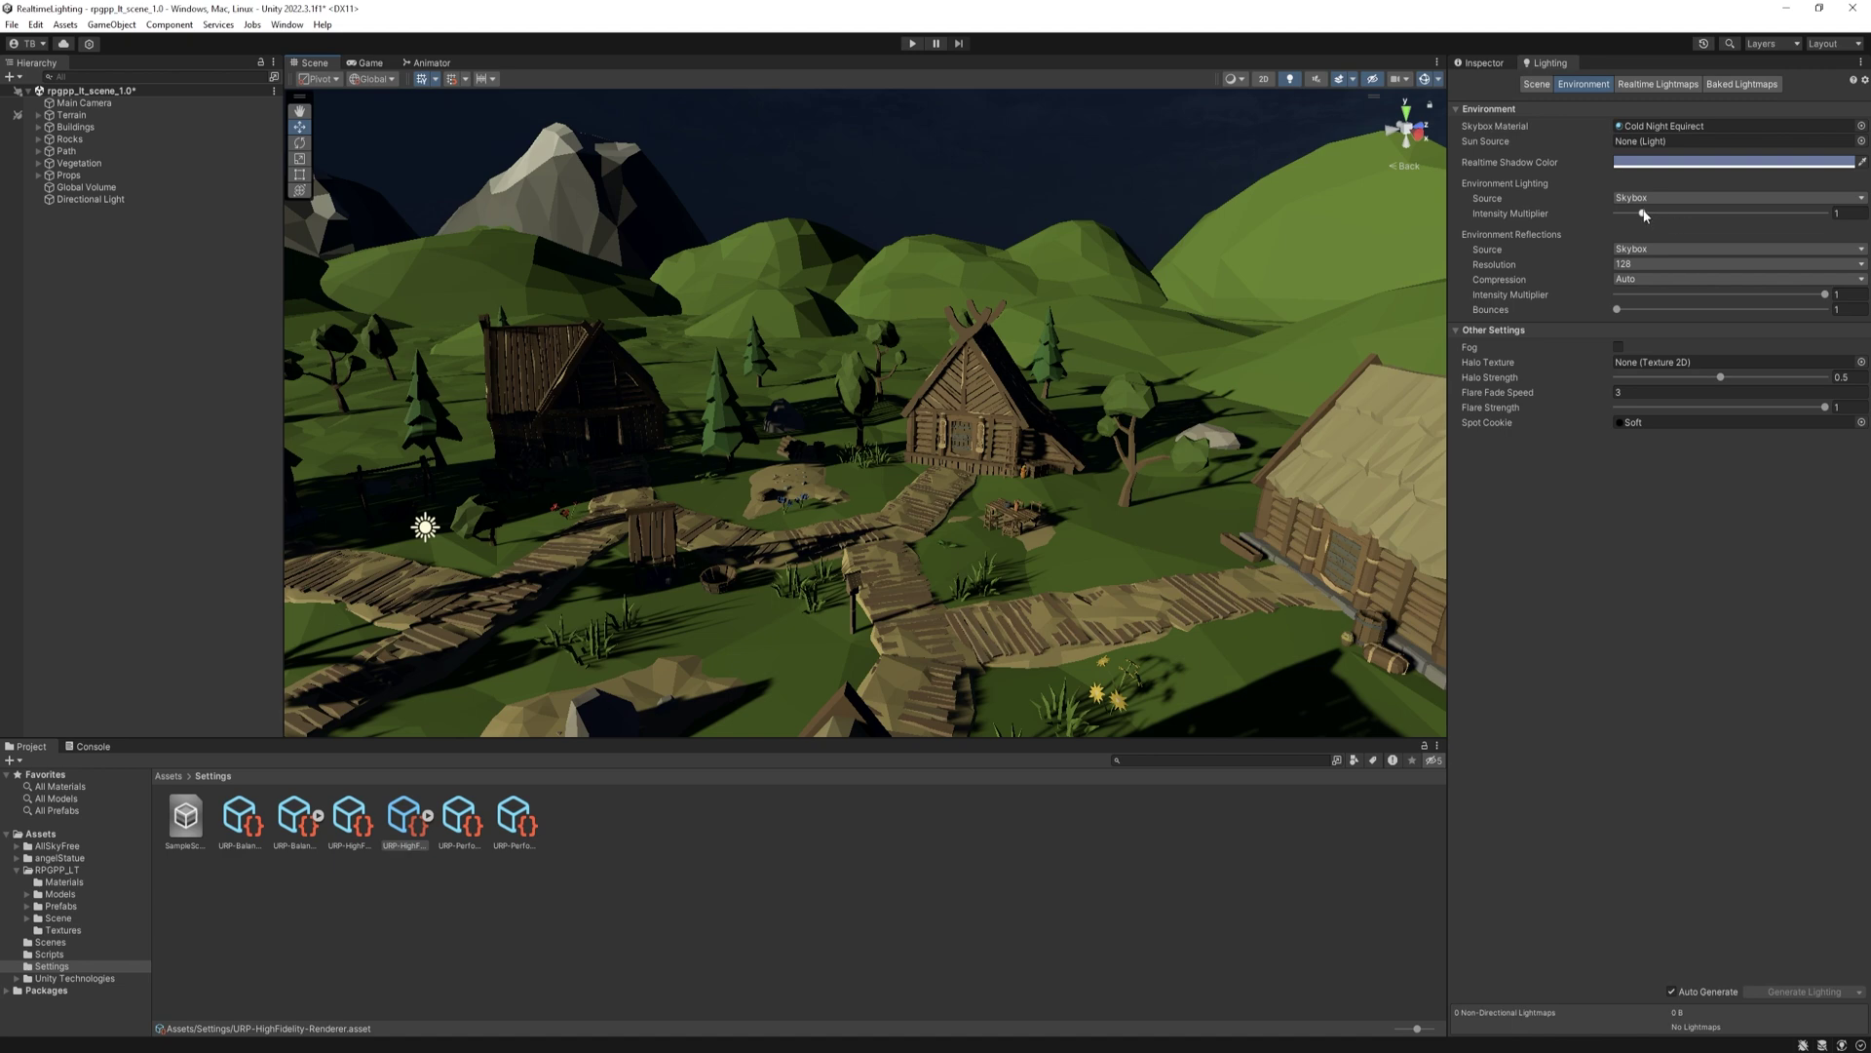
drag(1644, 214, 1680, 237)
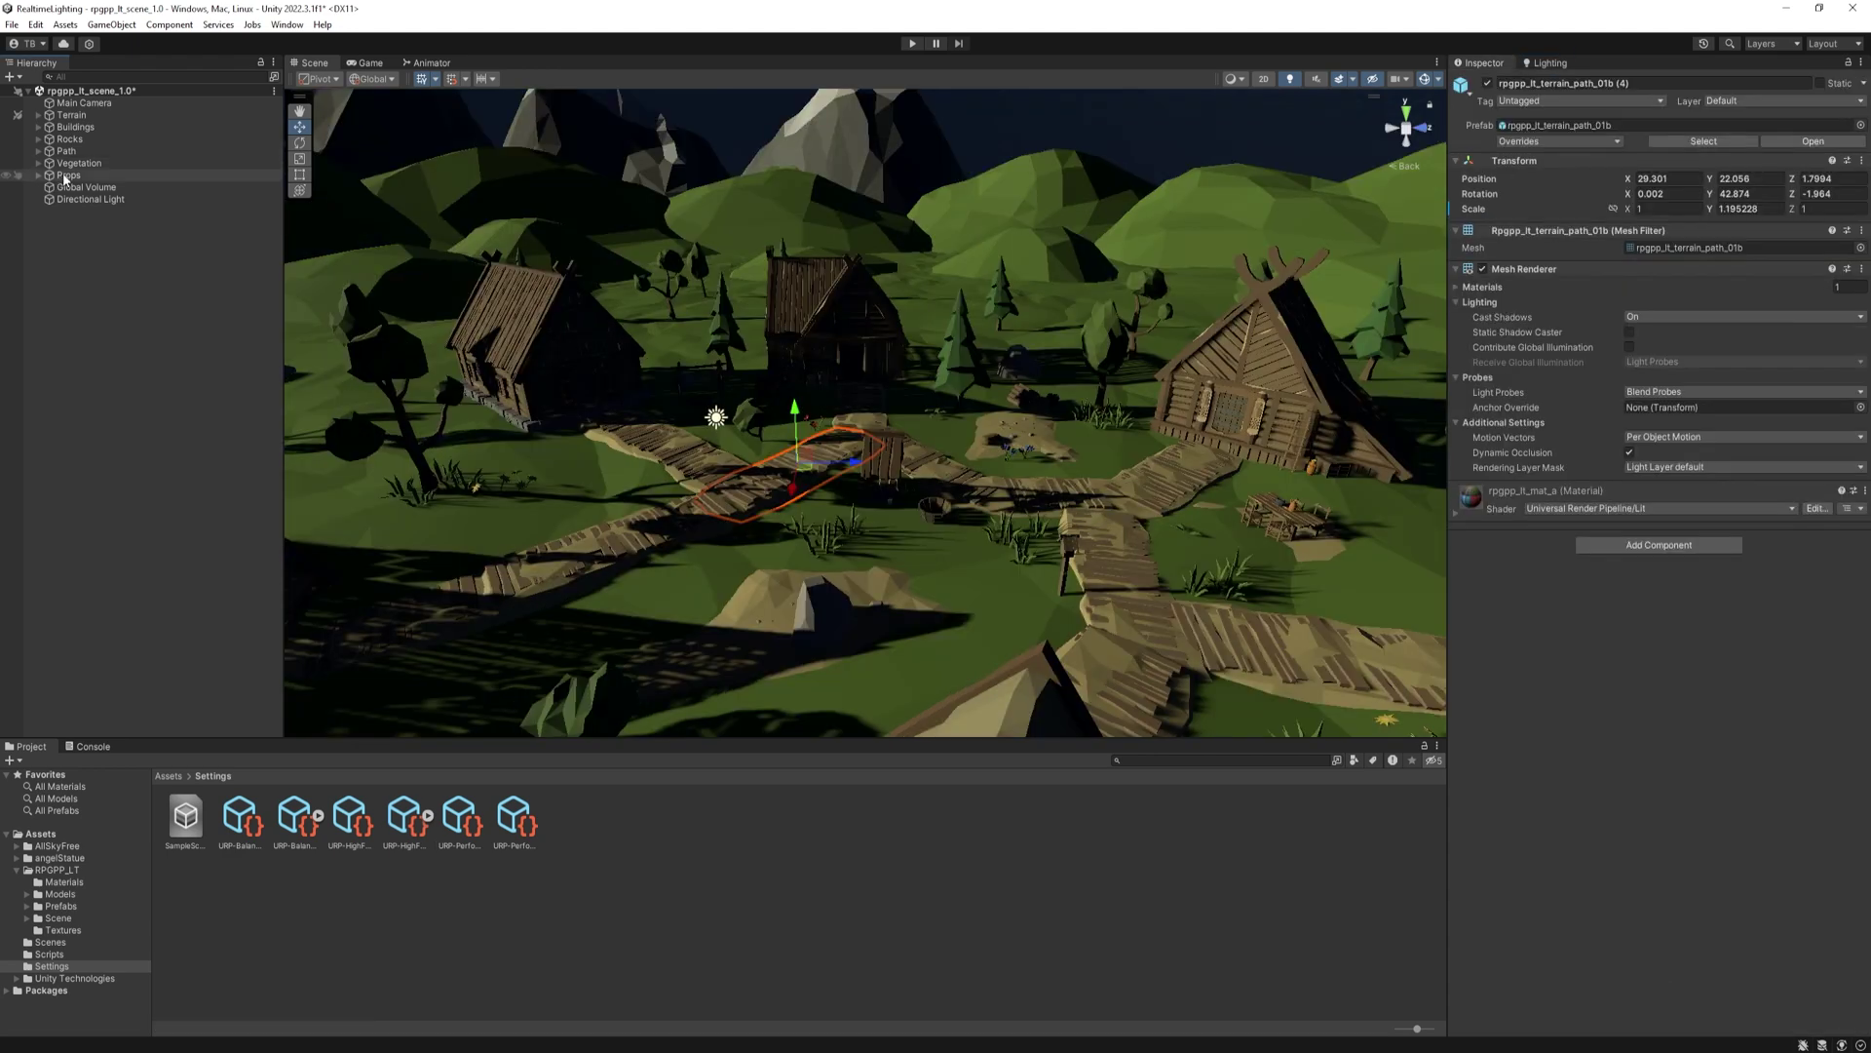
Set the Directional Light's intensity to 0.06 for a dark night scene.
click(98, 199)
click(1685, 305)
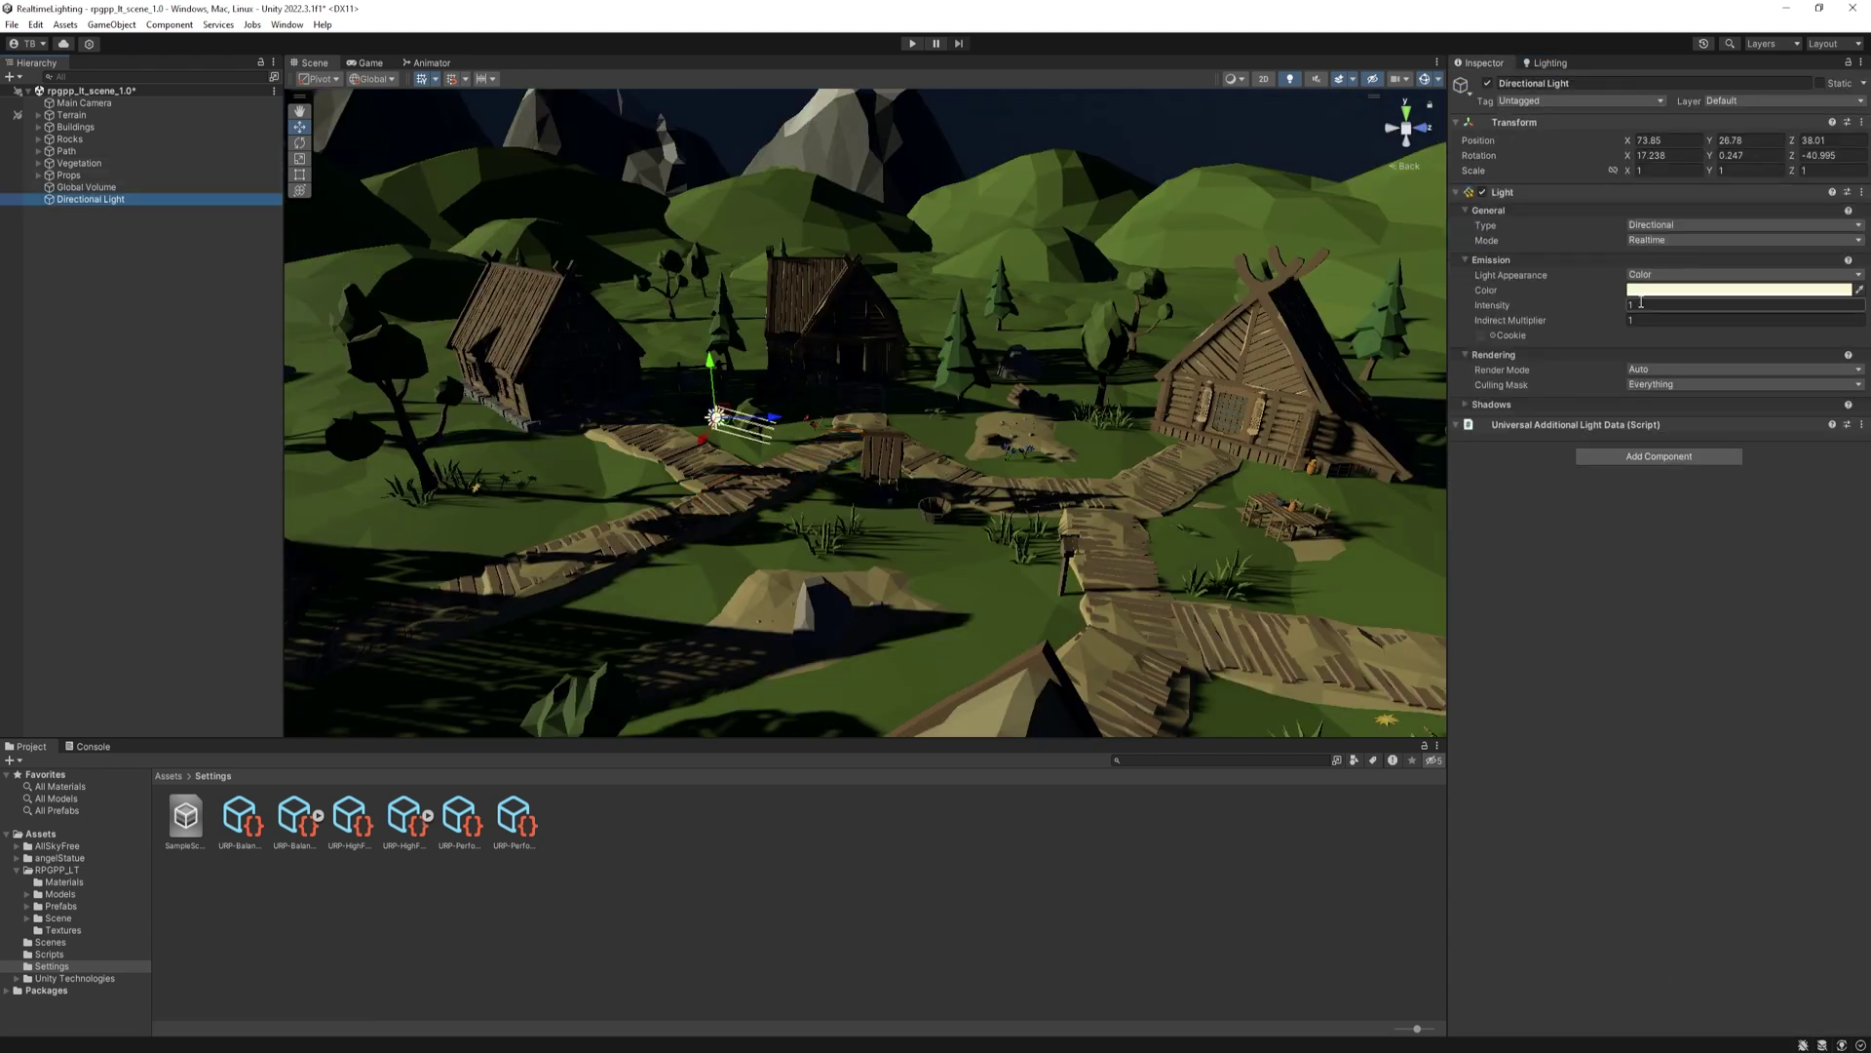
text(0.06)
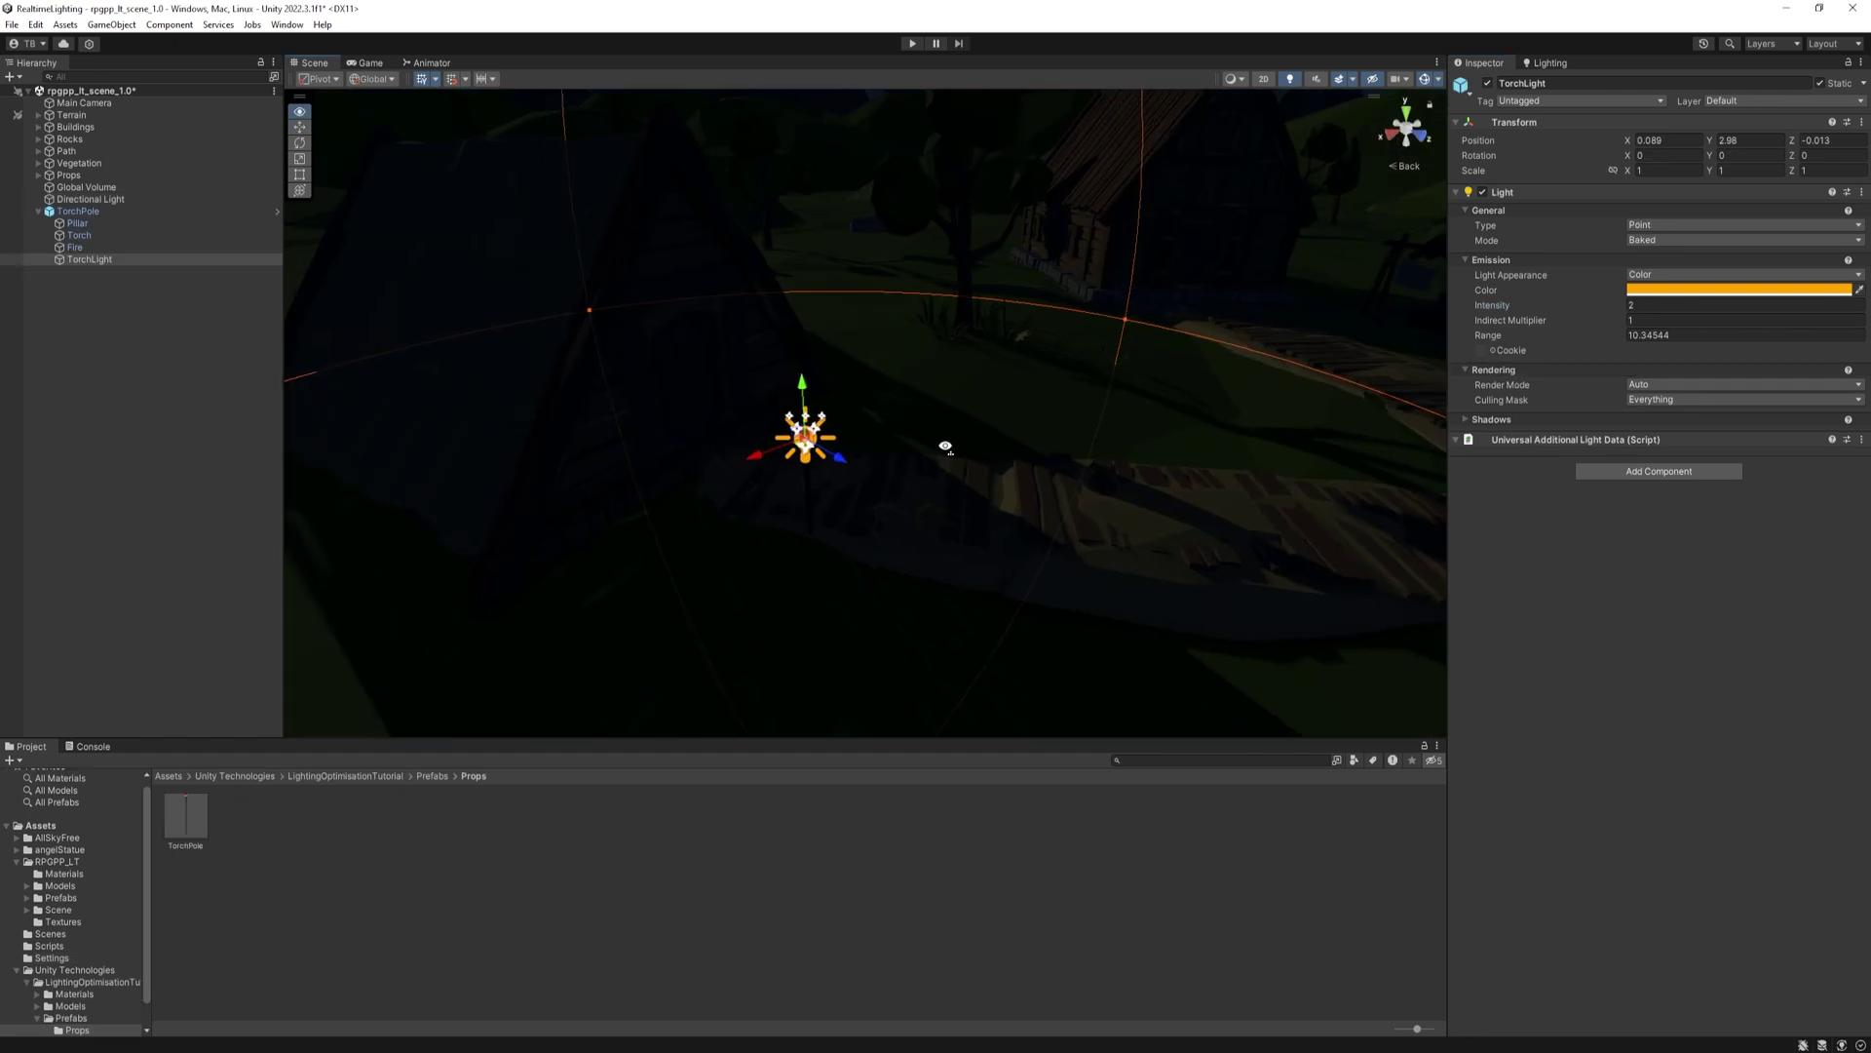
Switch the light mode of the TorchPole's TorchLight to Realtime.
click(151, 377)
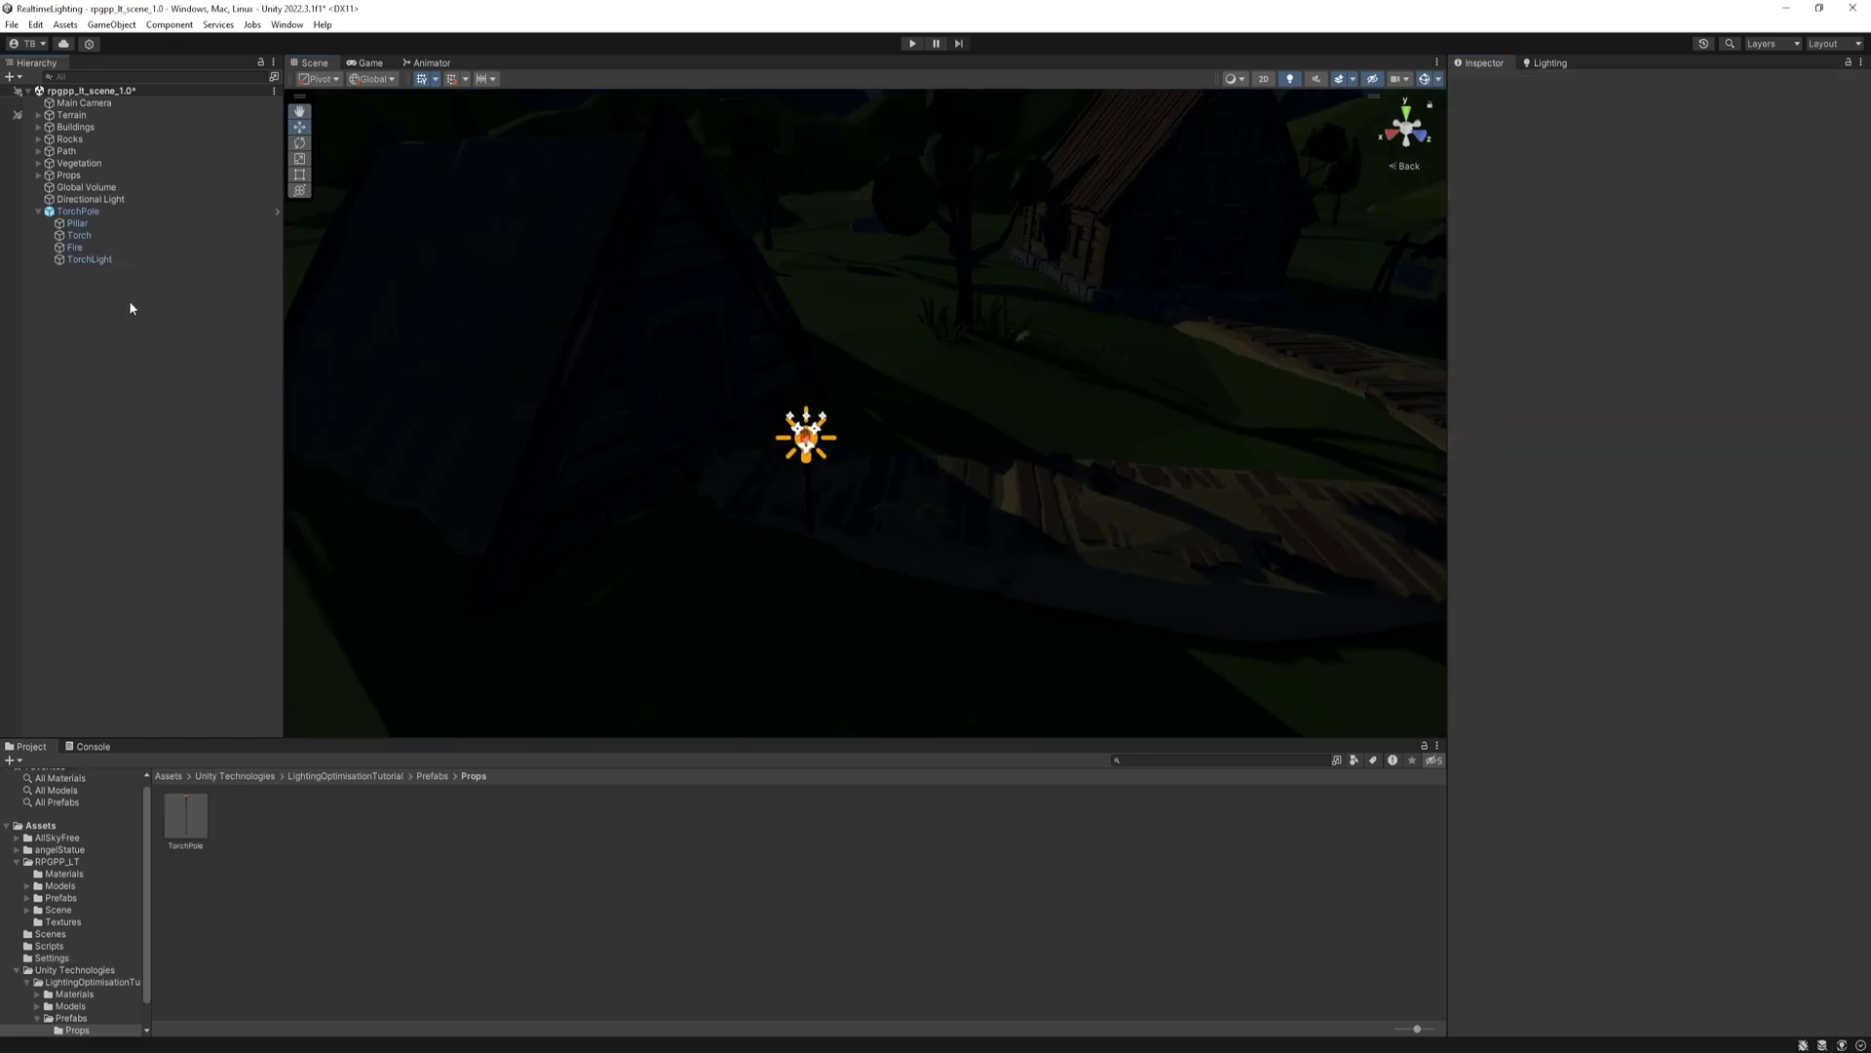
click(90, 261)
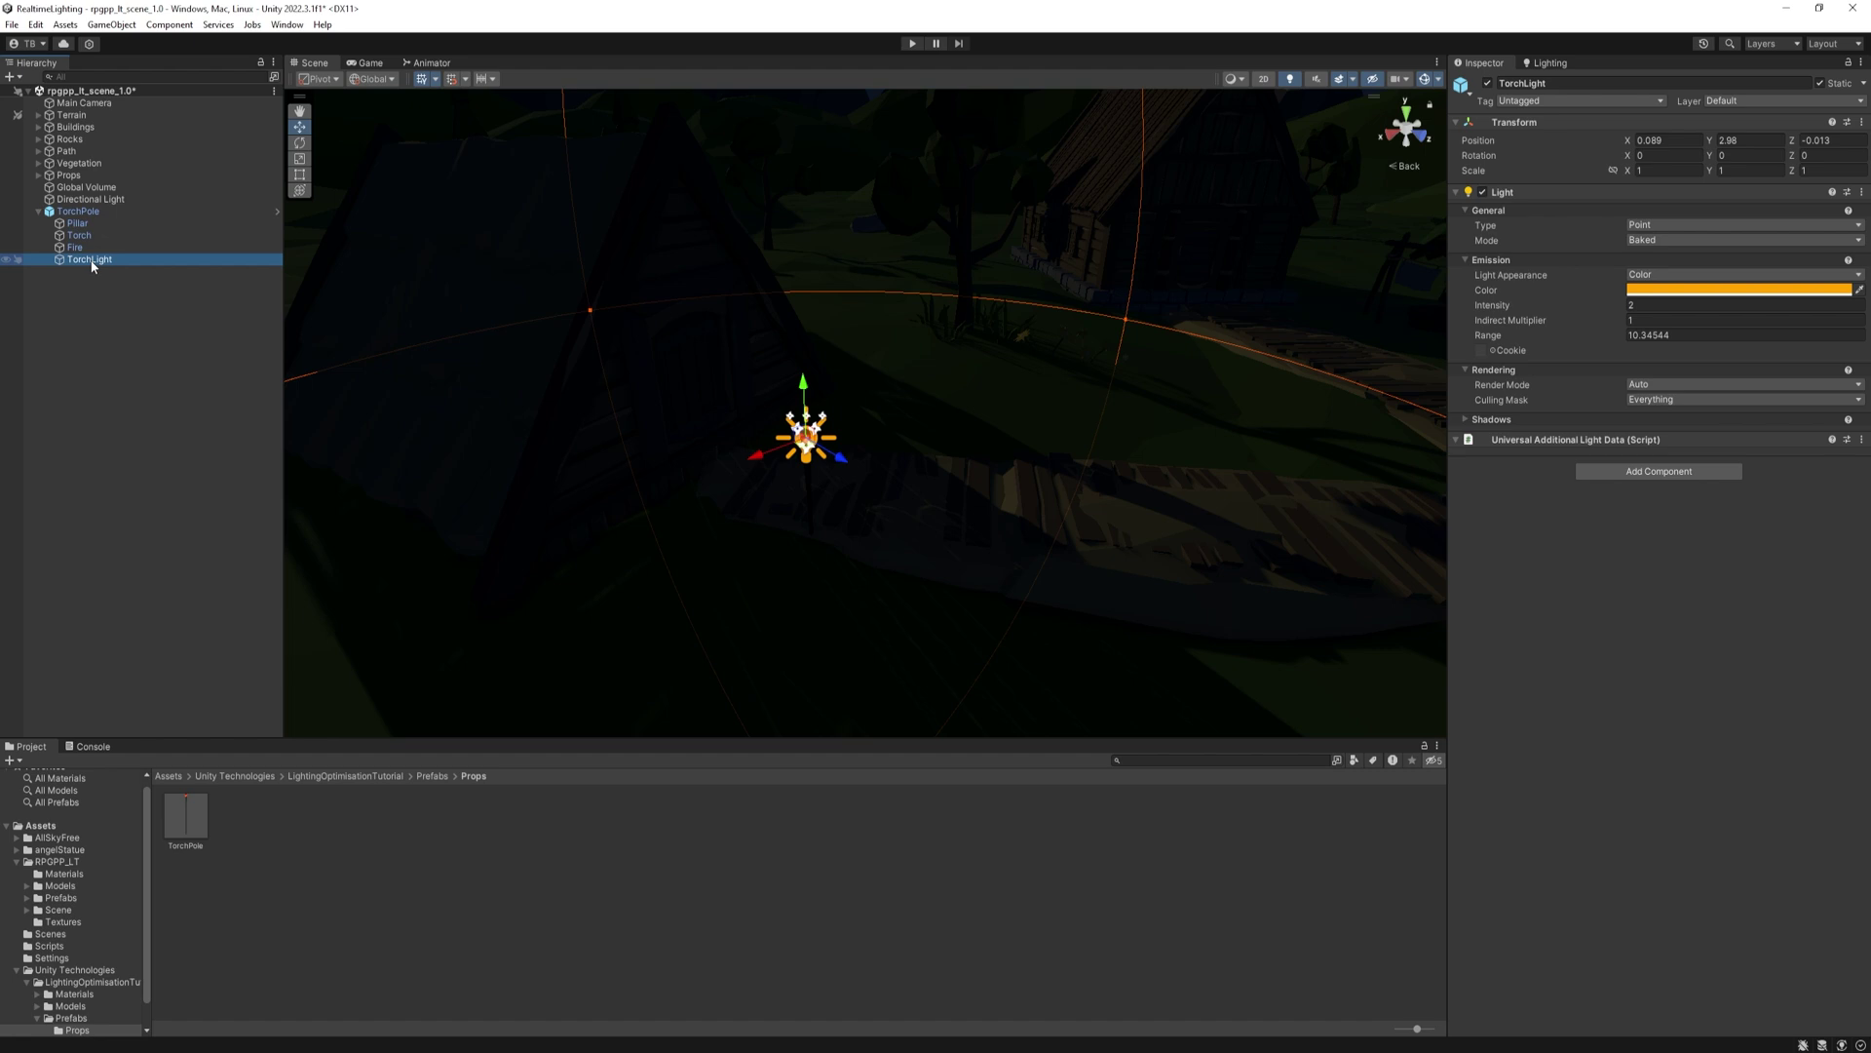
click(1679, 241)
click(1690, 258)
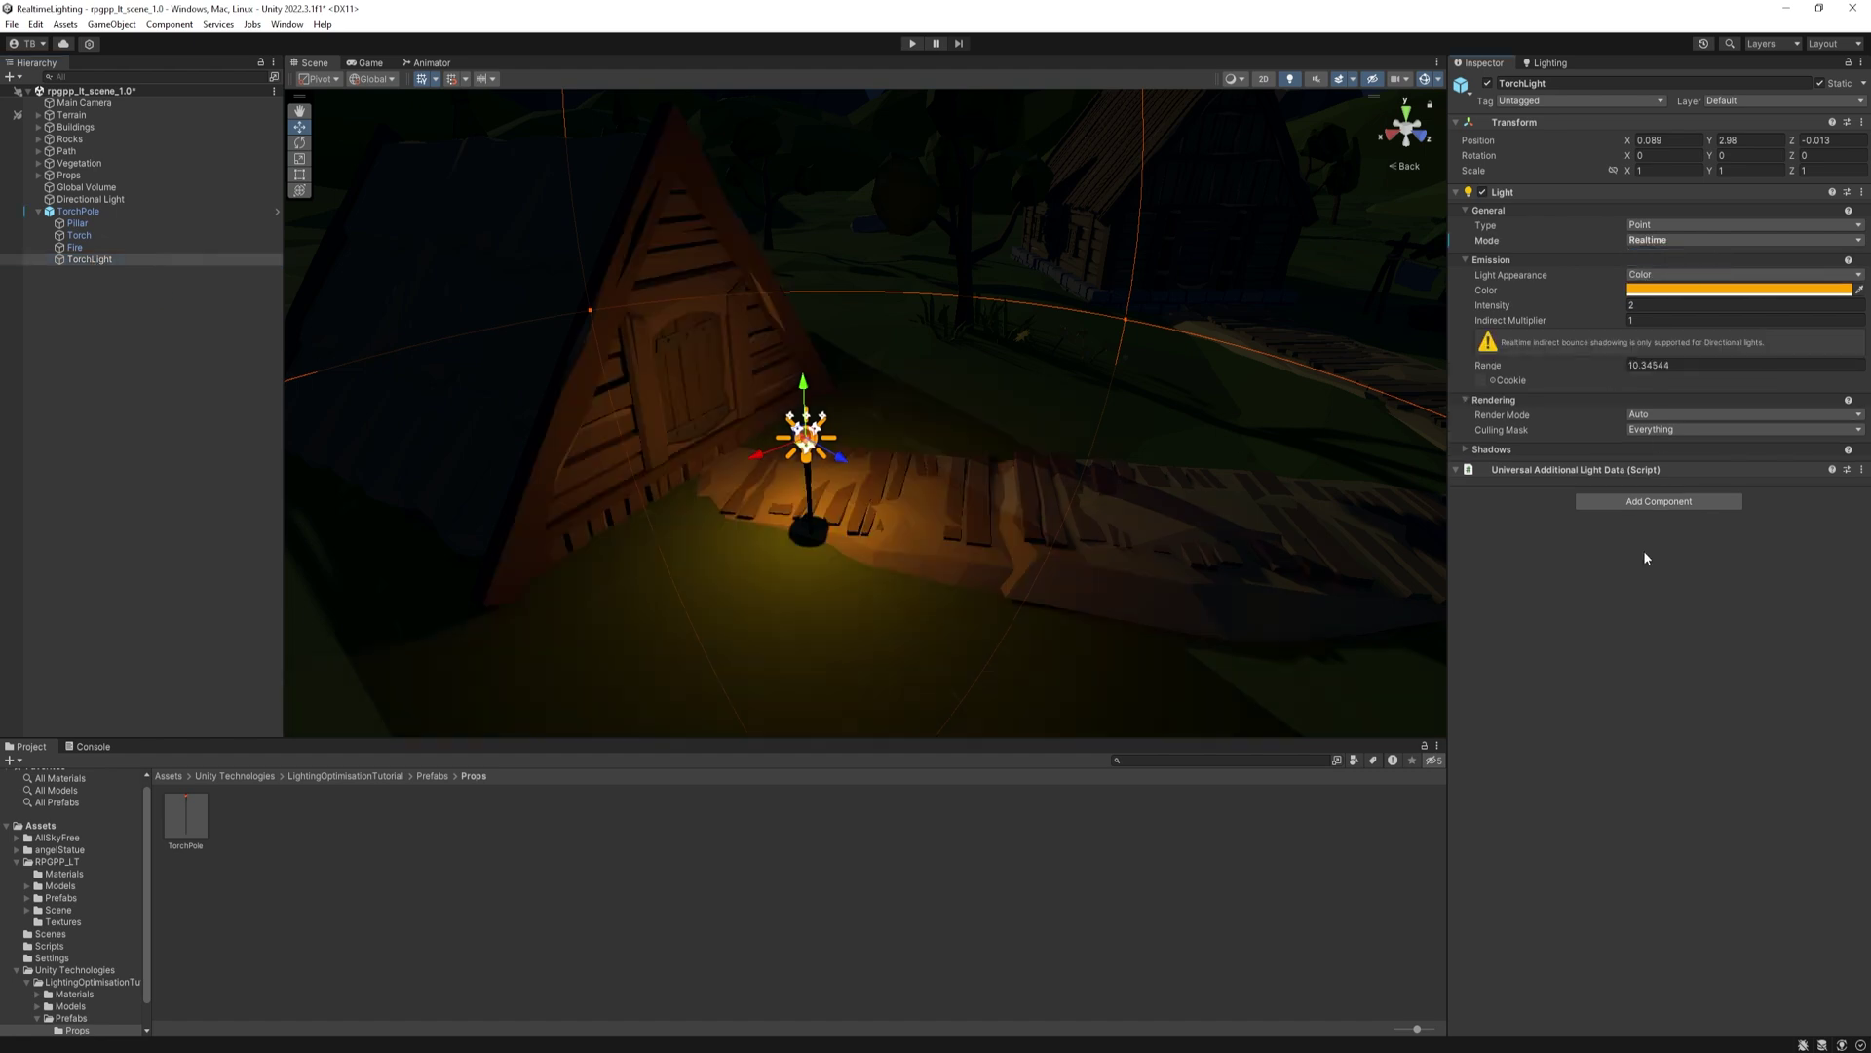
Give the TorchLight soft shadows and set its intensity to 4.
click(1622, 451)
click(1696, 464)
click(1676, 508)
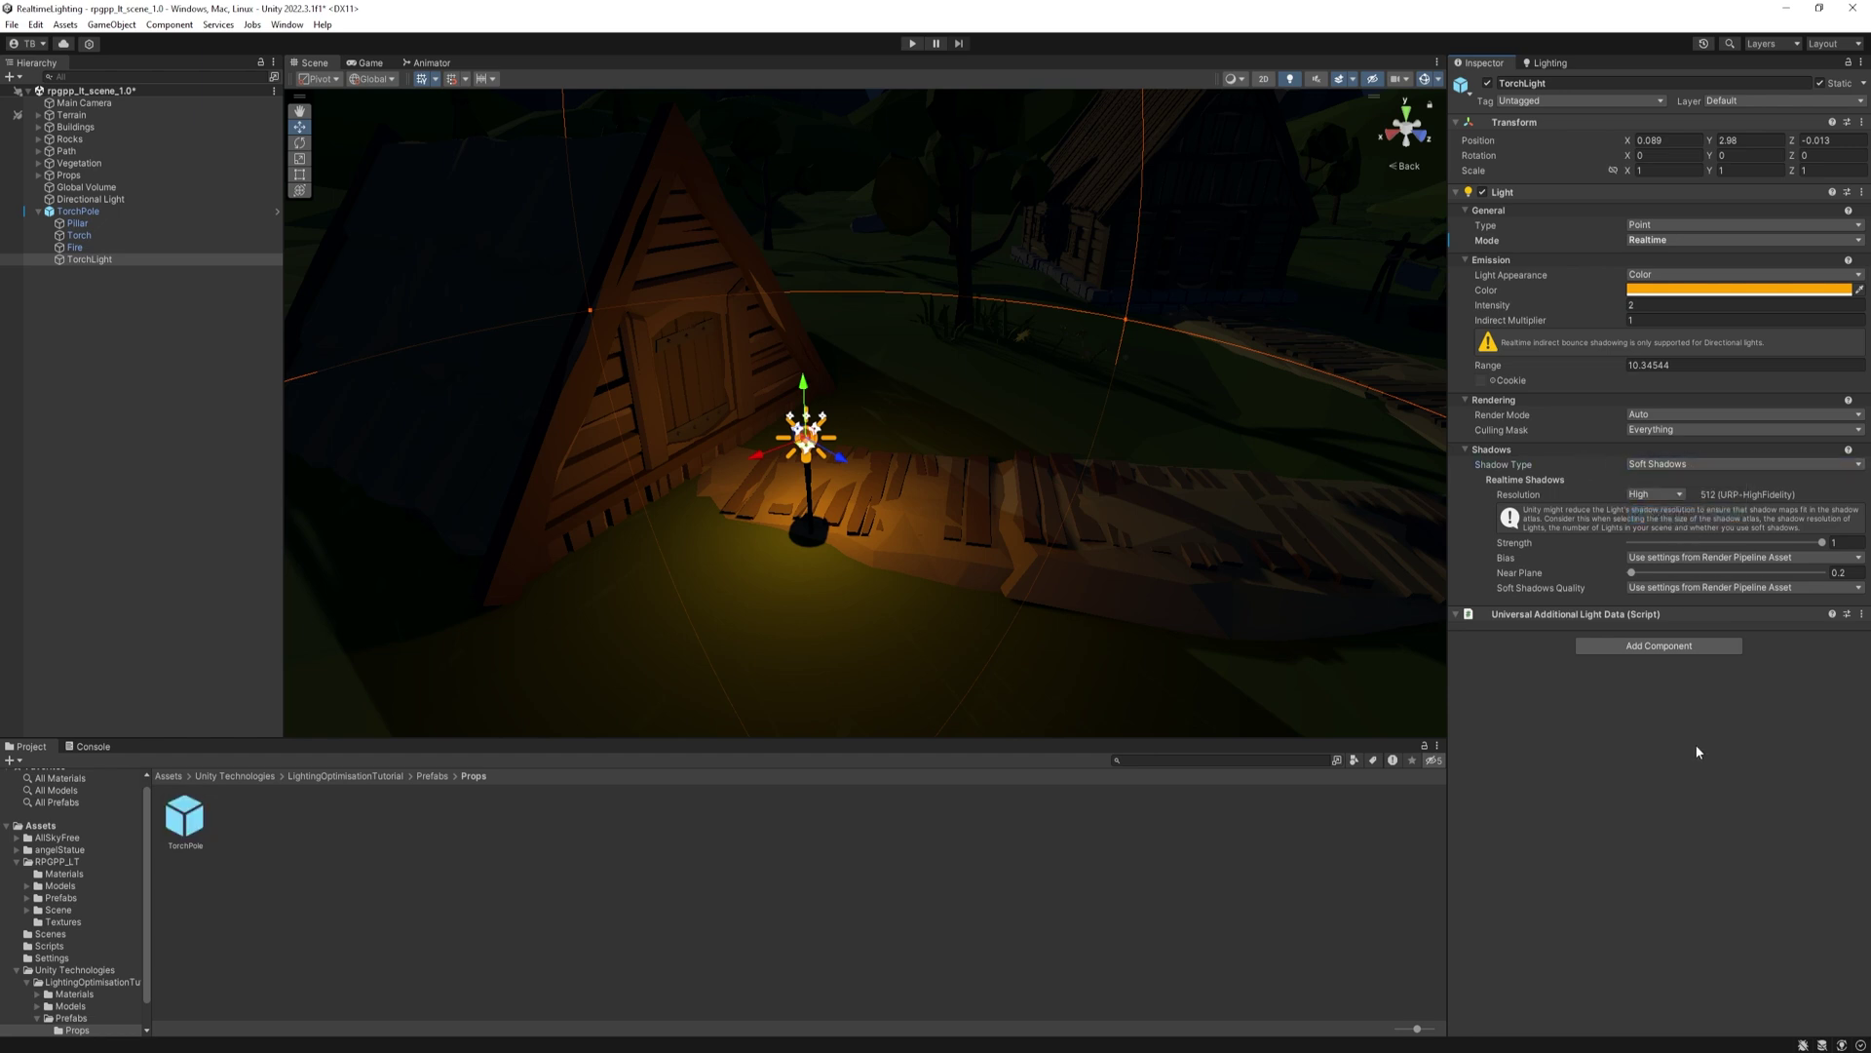
click(1660, 305)
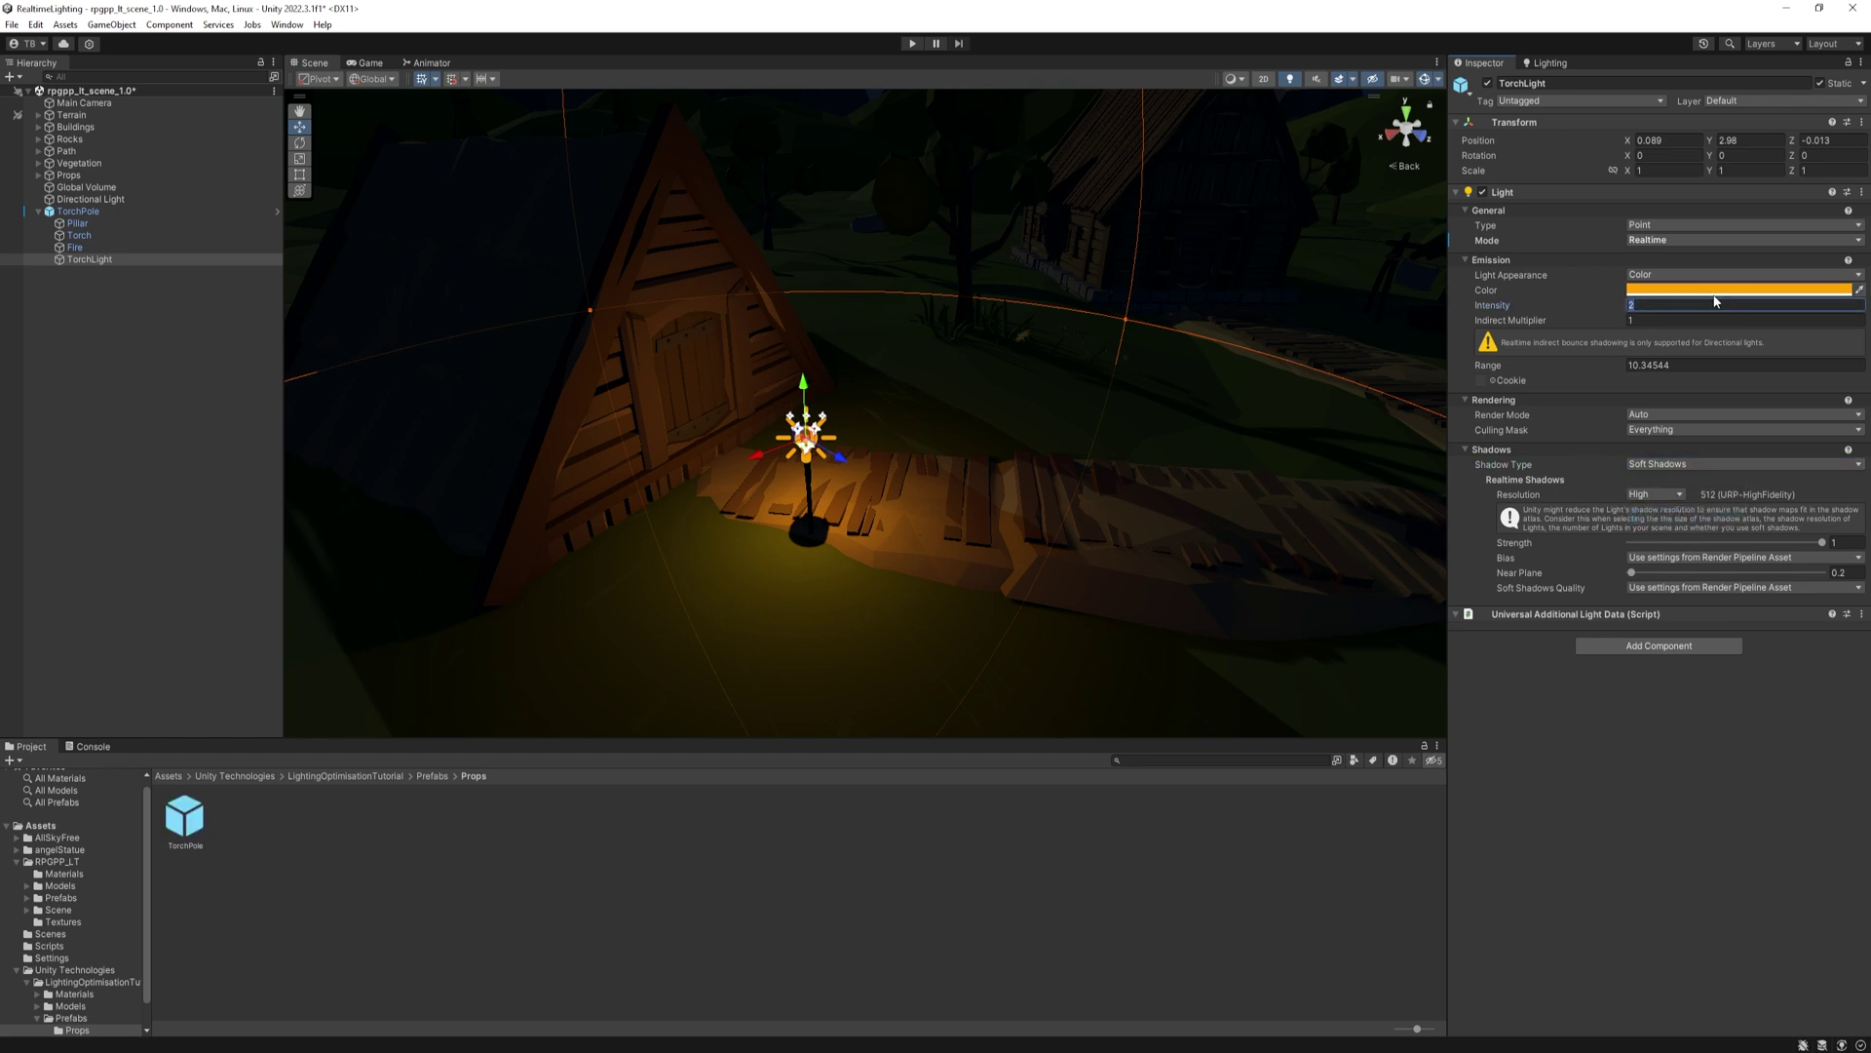
text(4)
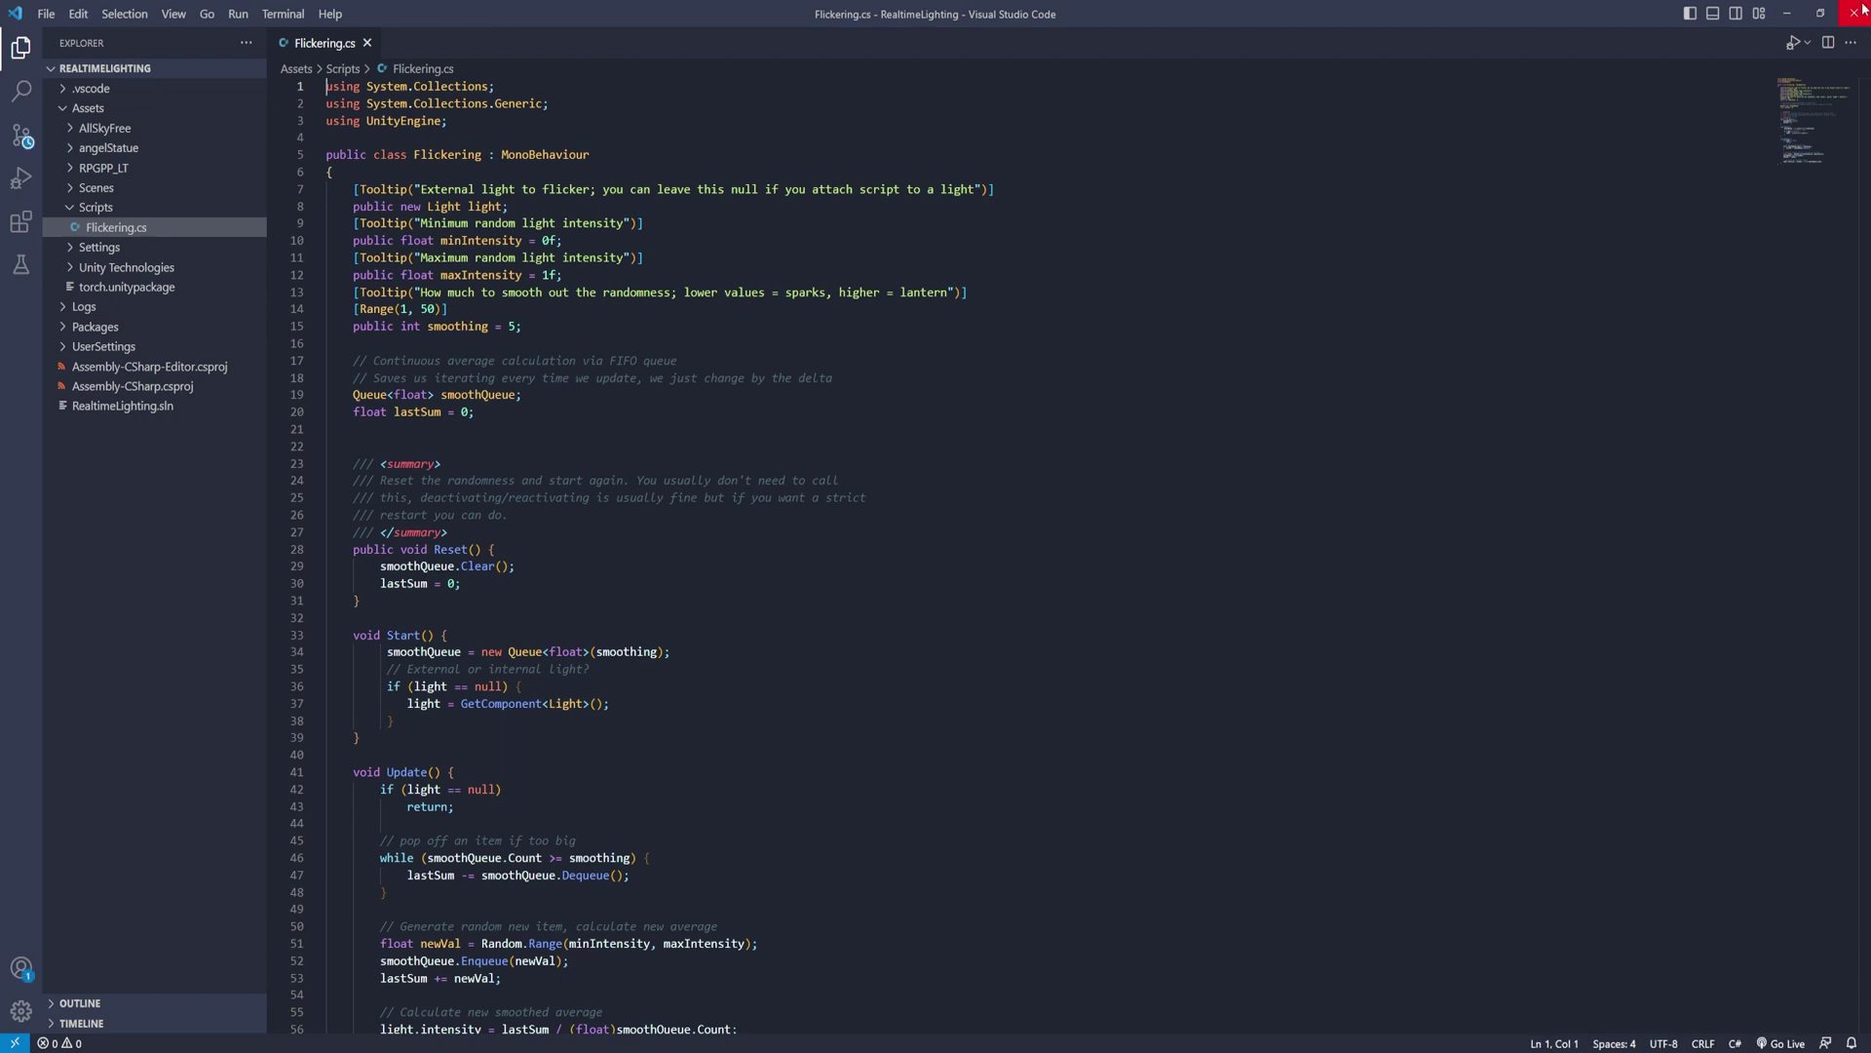
Close the Flickering script's code, set the TorchPole's flicker to minimum intensity 3 and maximum intensity 6 in Unity, and save the scene.
click(1855, 13)
click(1645, 460)
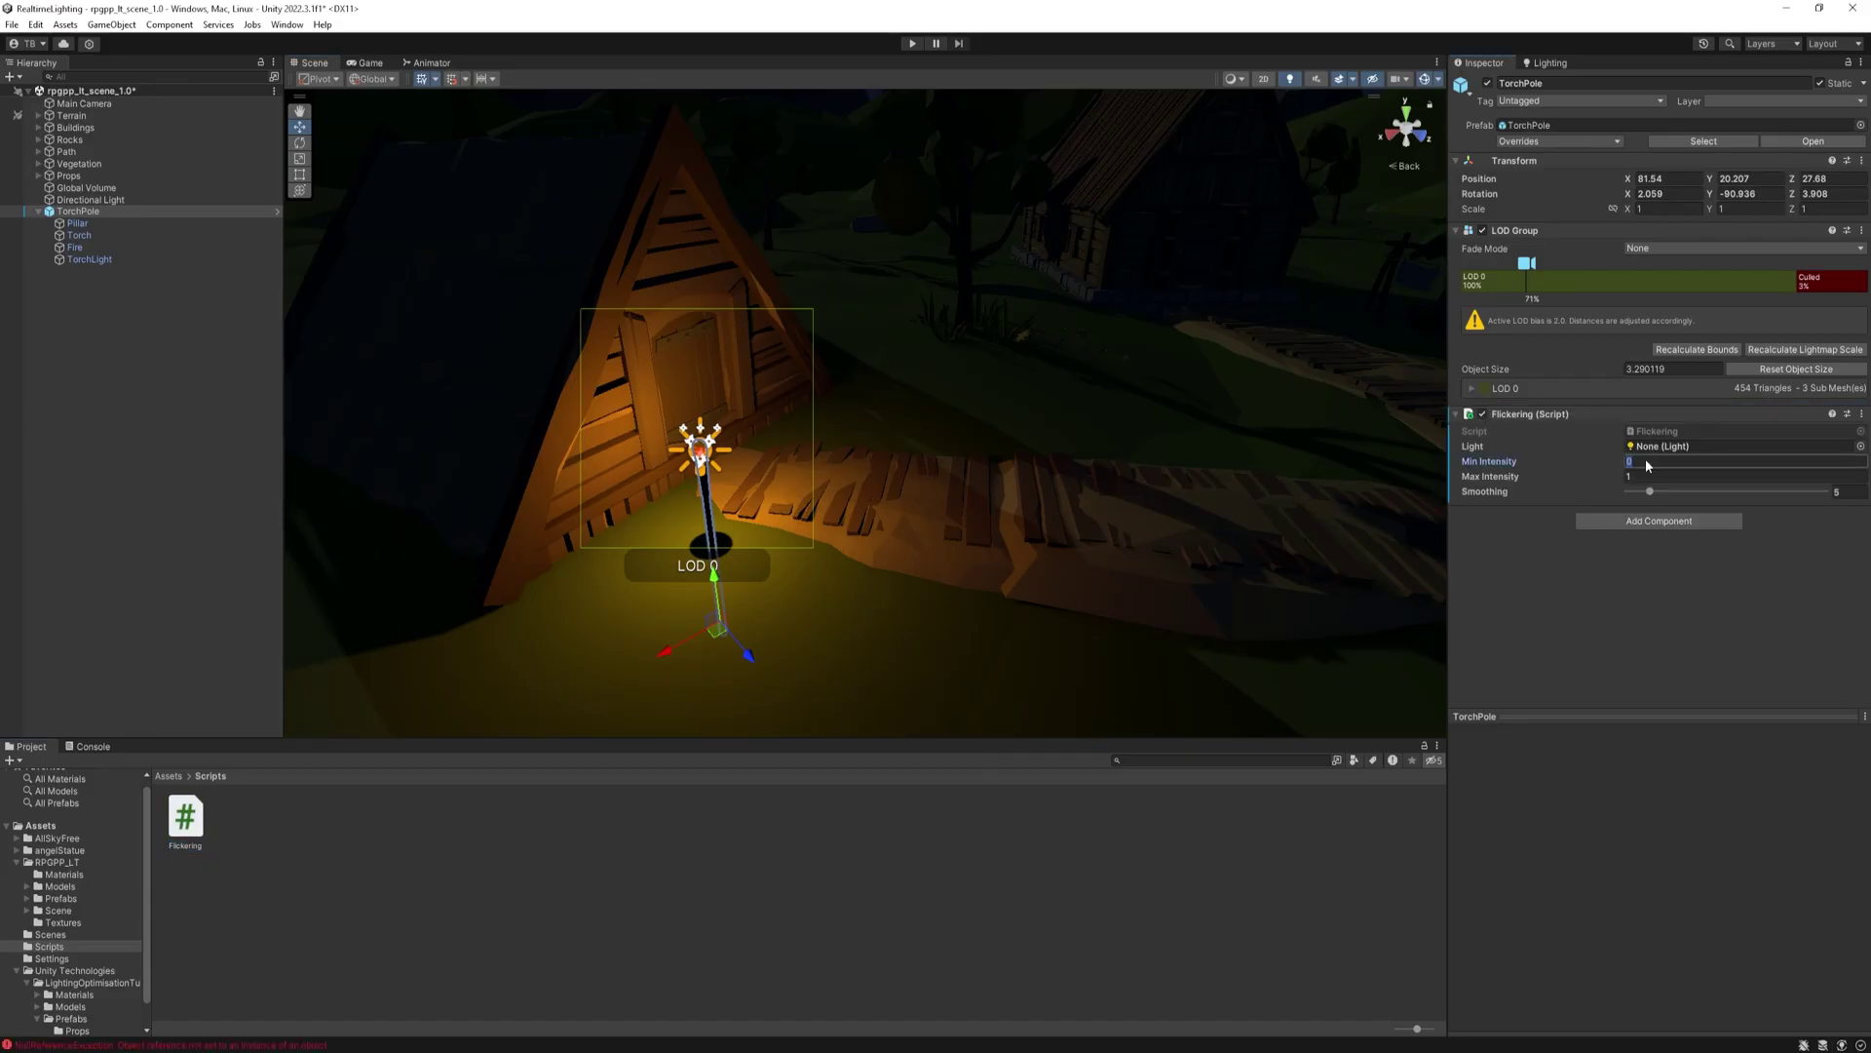
text(3)
key(Return)
click(1650, 476)
text(6)
key(Return)
key(ctrl+s)
Run the scene to test the torch's flicker with the smoothing changed to 7, and stop playback.
click(912, 43)
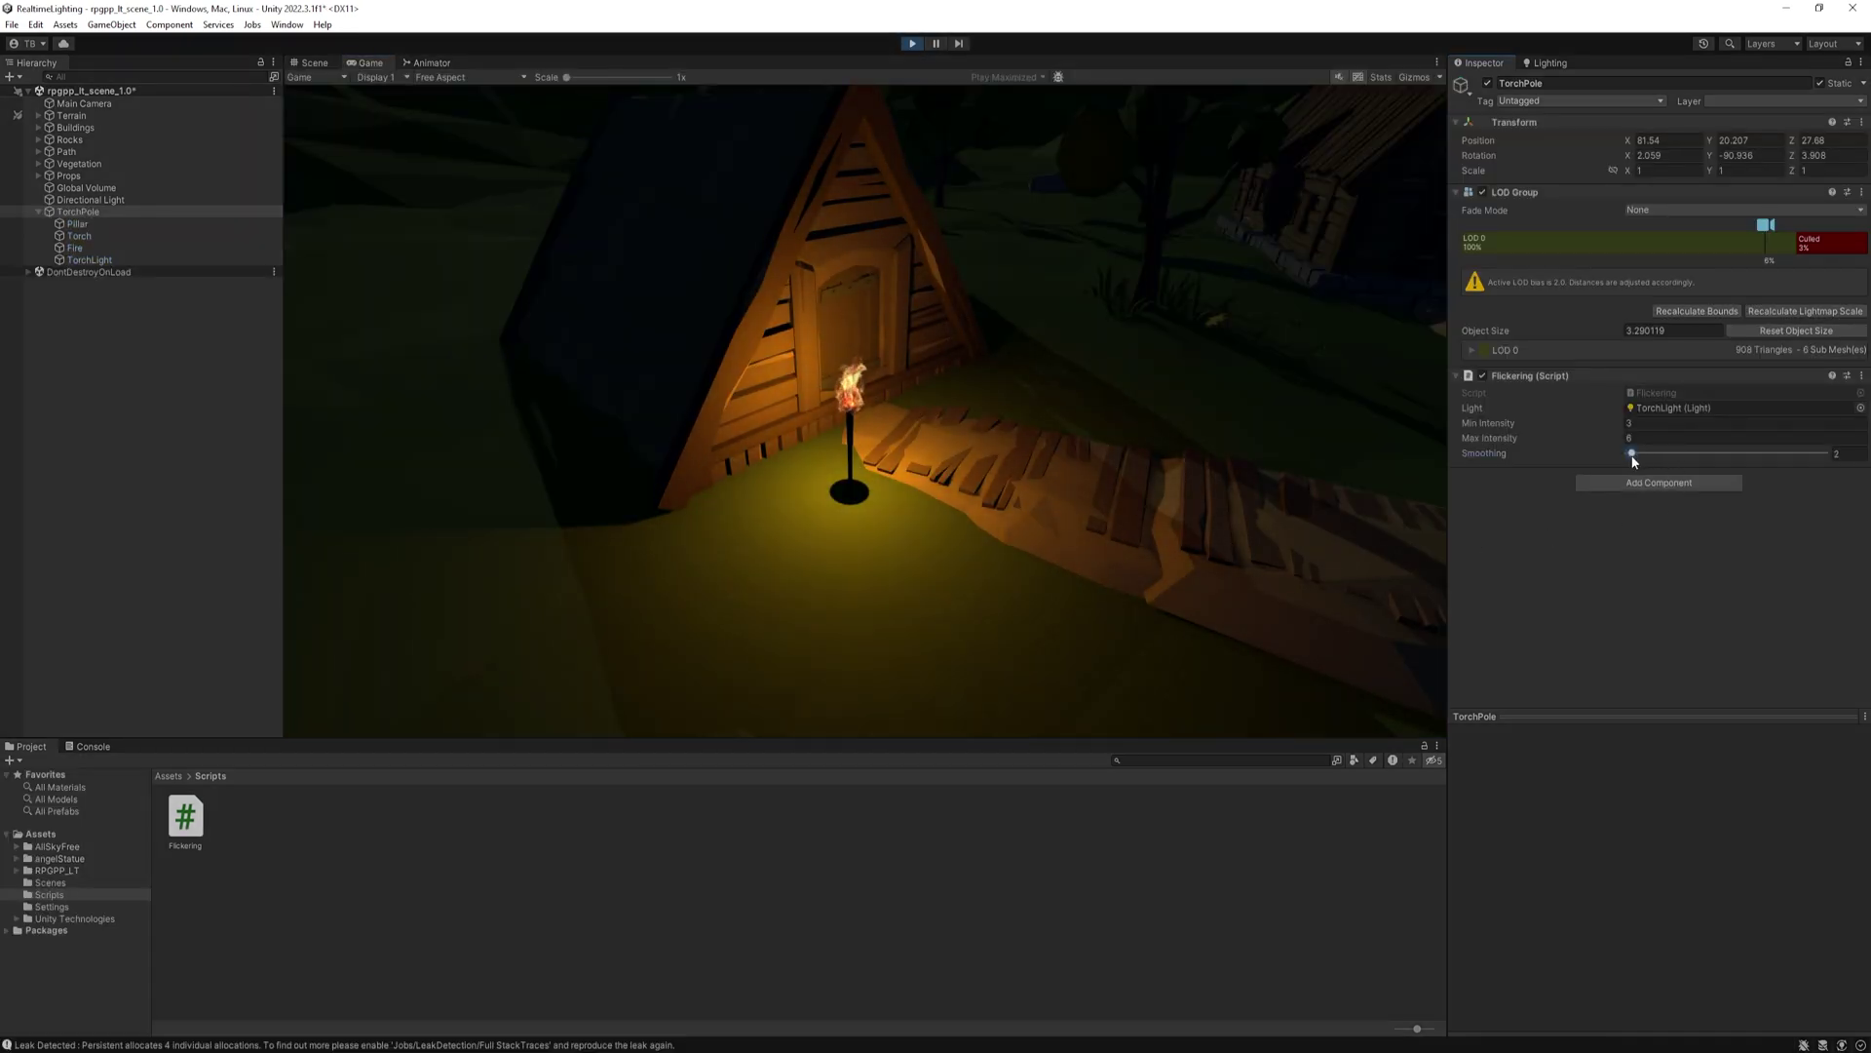
drag(1634, 454, 1659, 456)
text(7)
key(Return)
click(910, 43)
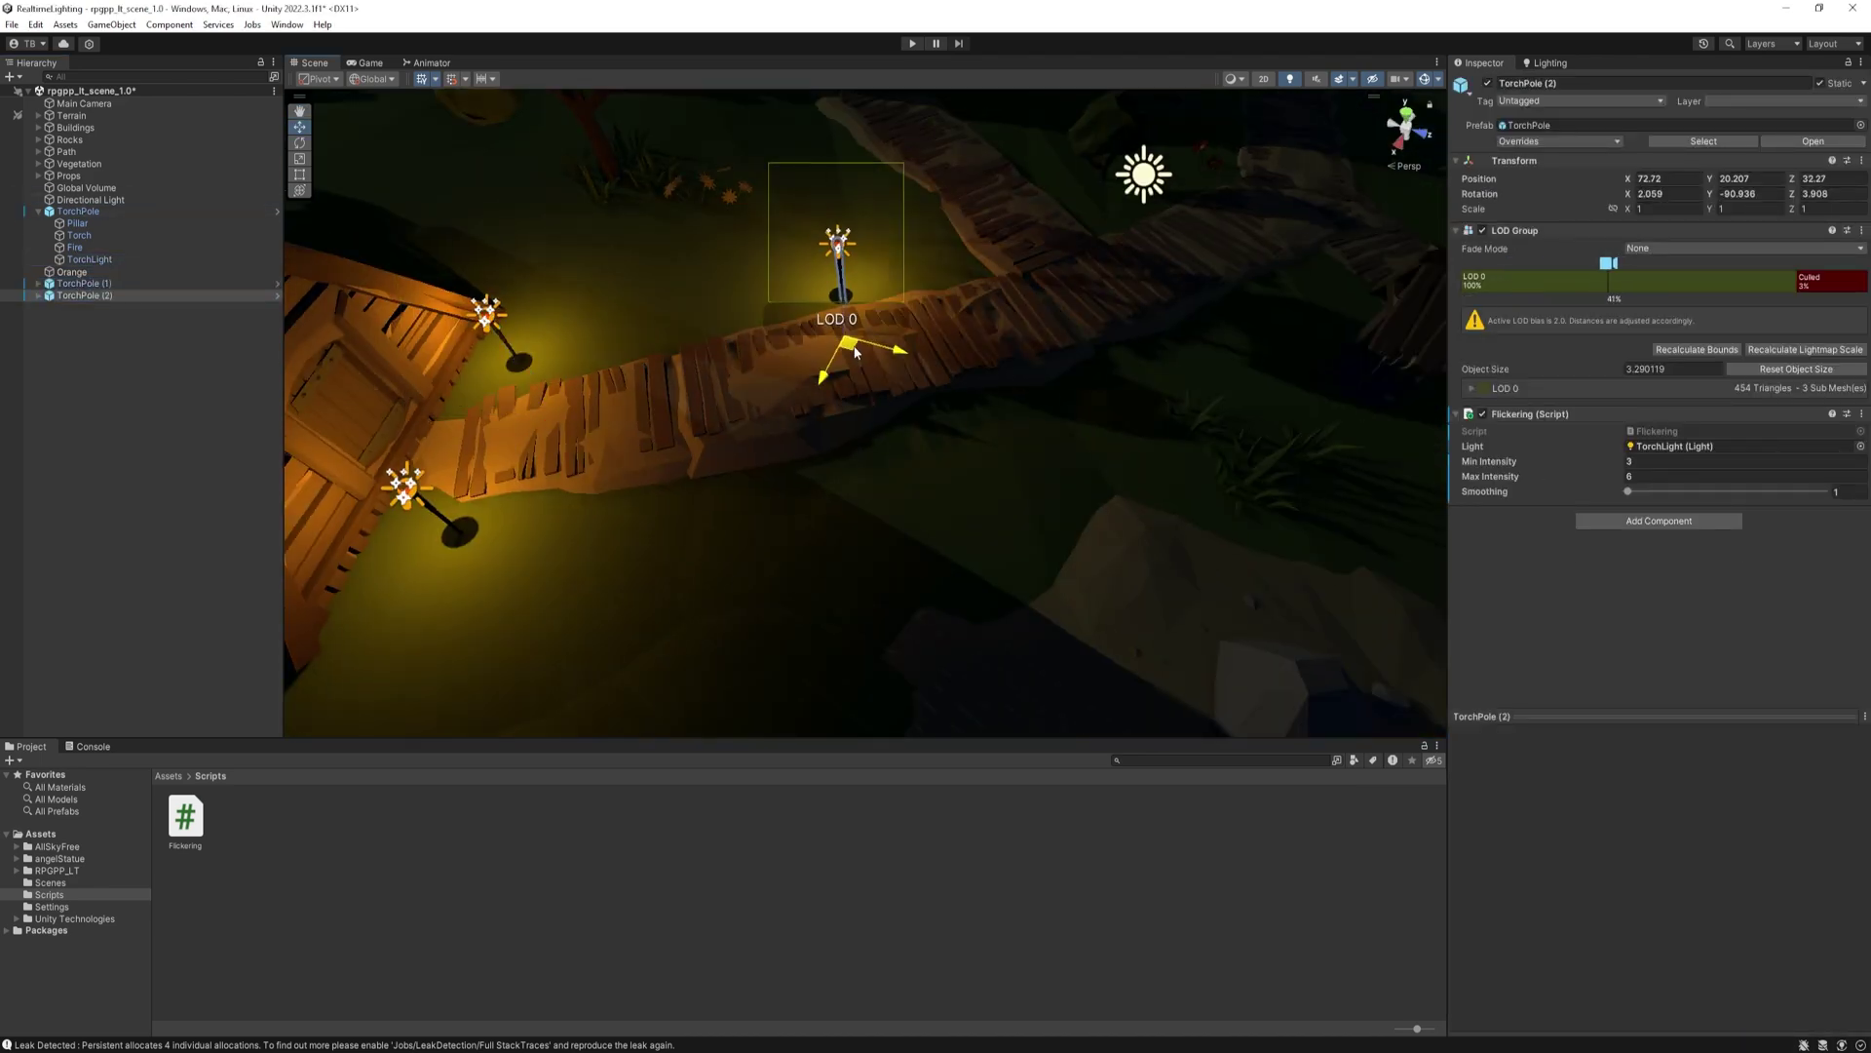
Duplicate the torch poles and move a copy further along the plank path.
shift+click(95, 284)
key(ctrl+d)
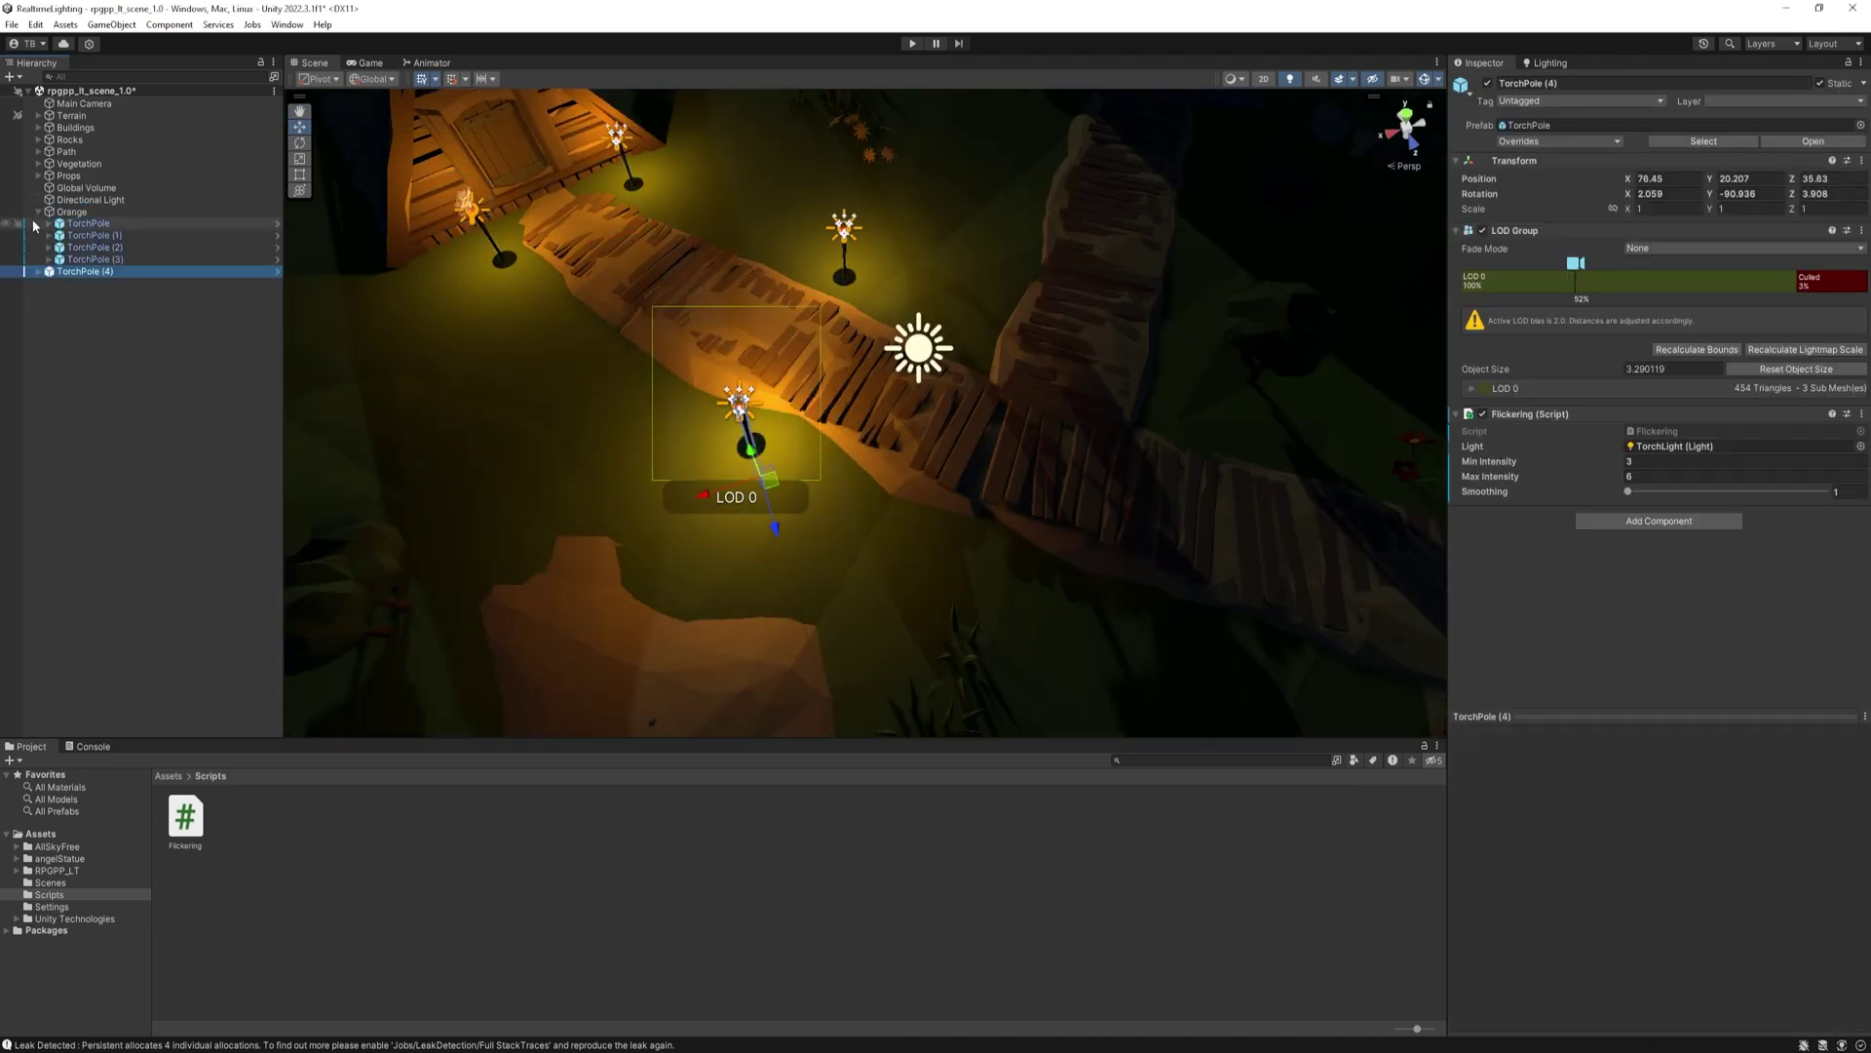
drag(741, 429, 1129, 454)
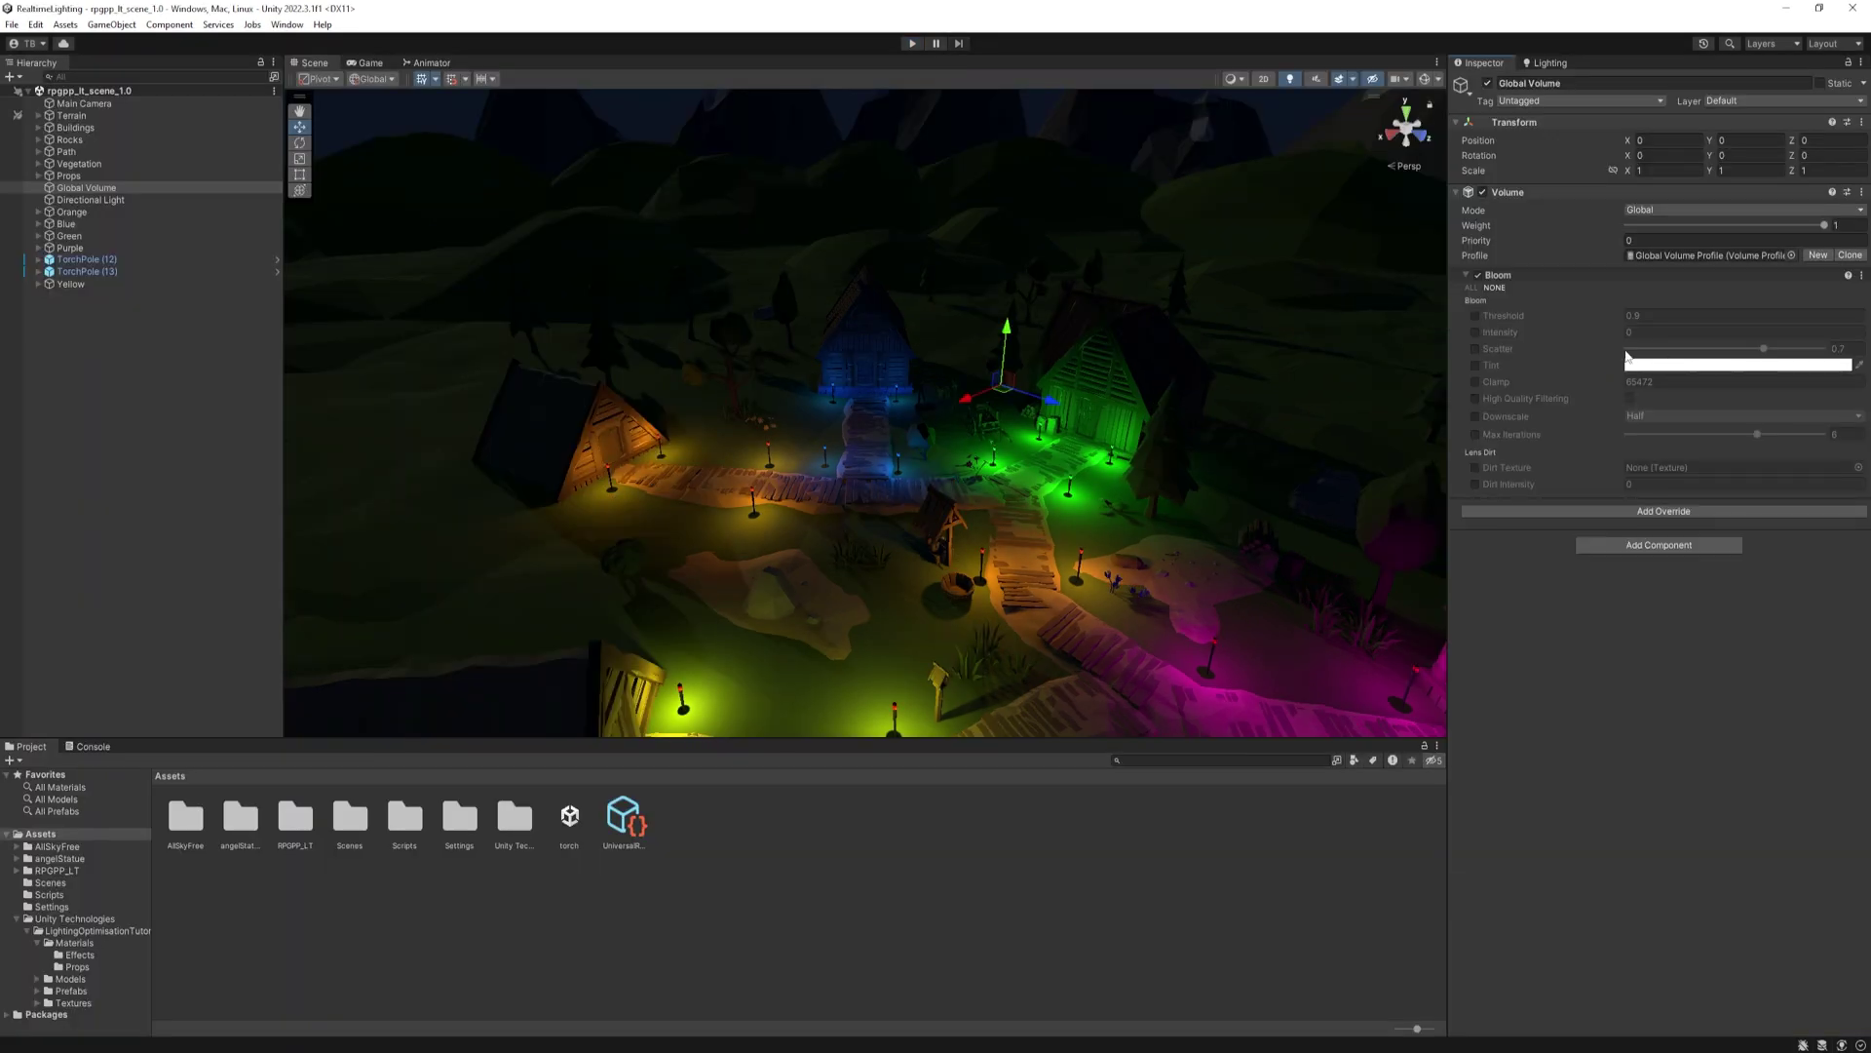
Override the Global Volume's Bloom threshold, raise the Bloom intensity to about 42, and add a Tonemapping override in ACES mode.
click(1474, 317)
drag(1625, 336, 1755, 336)
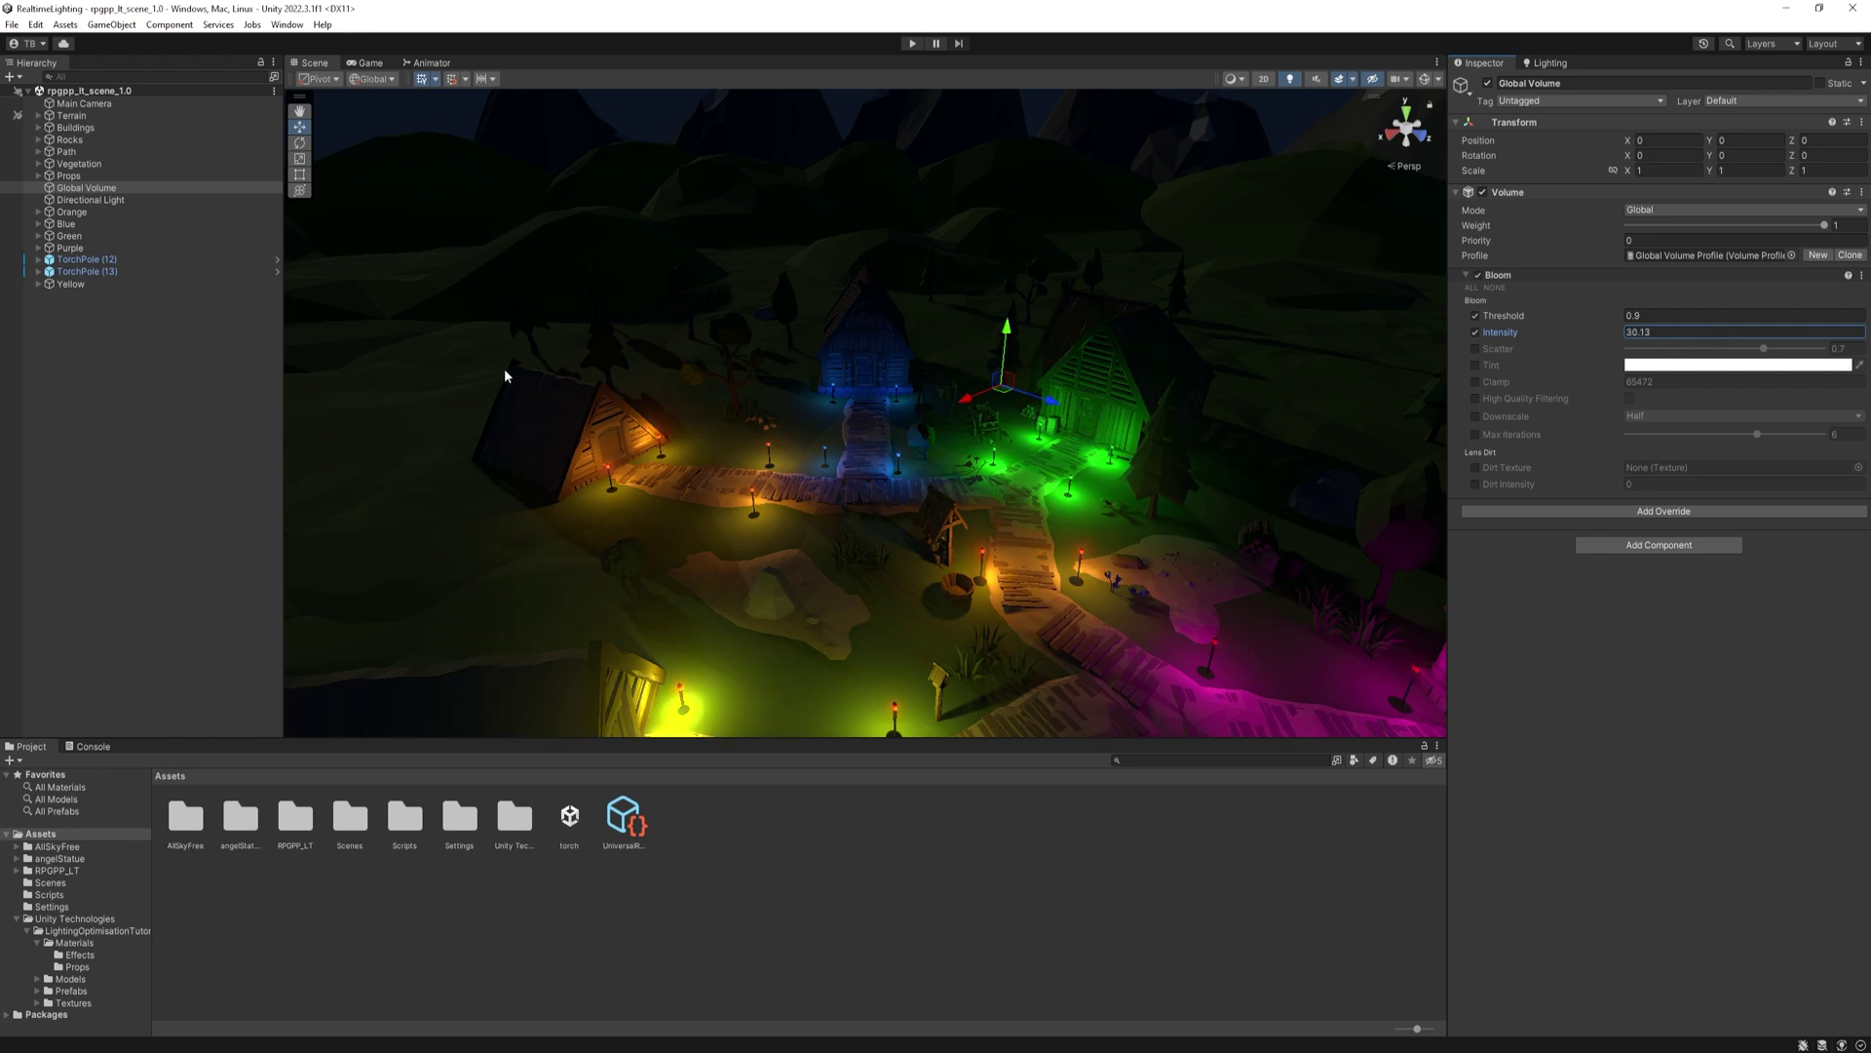
click(1724, 511)
text(to)
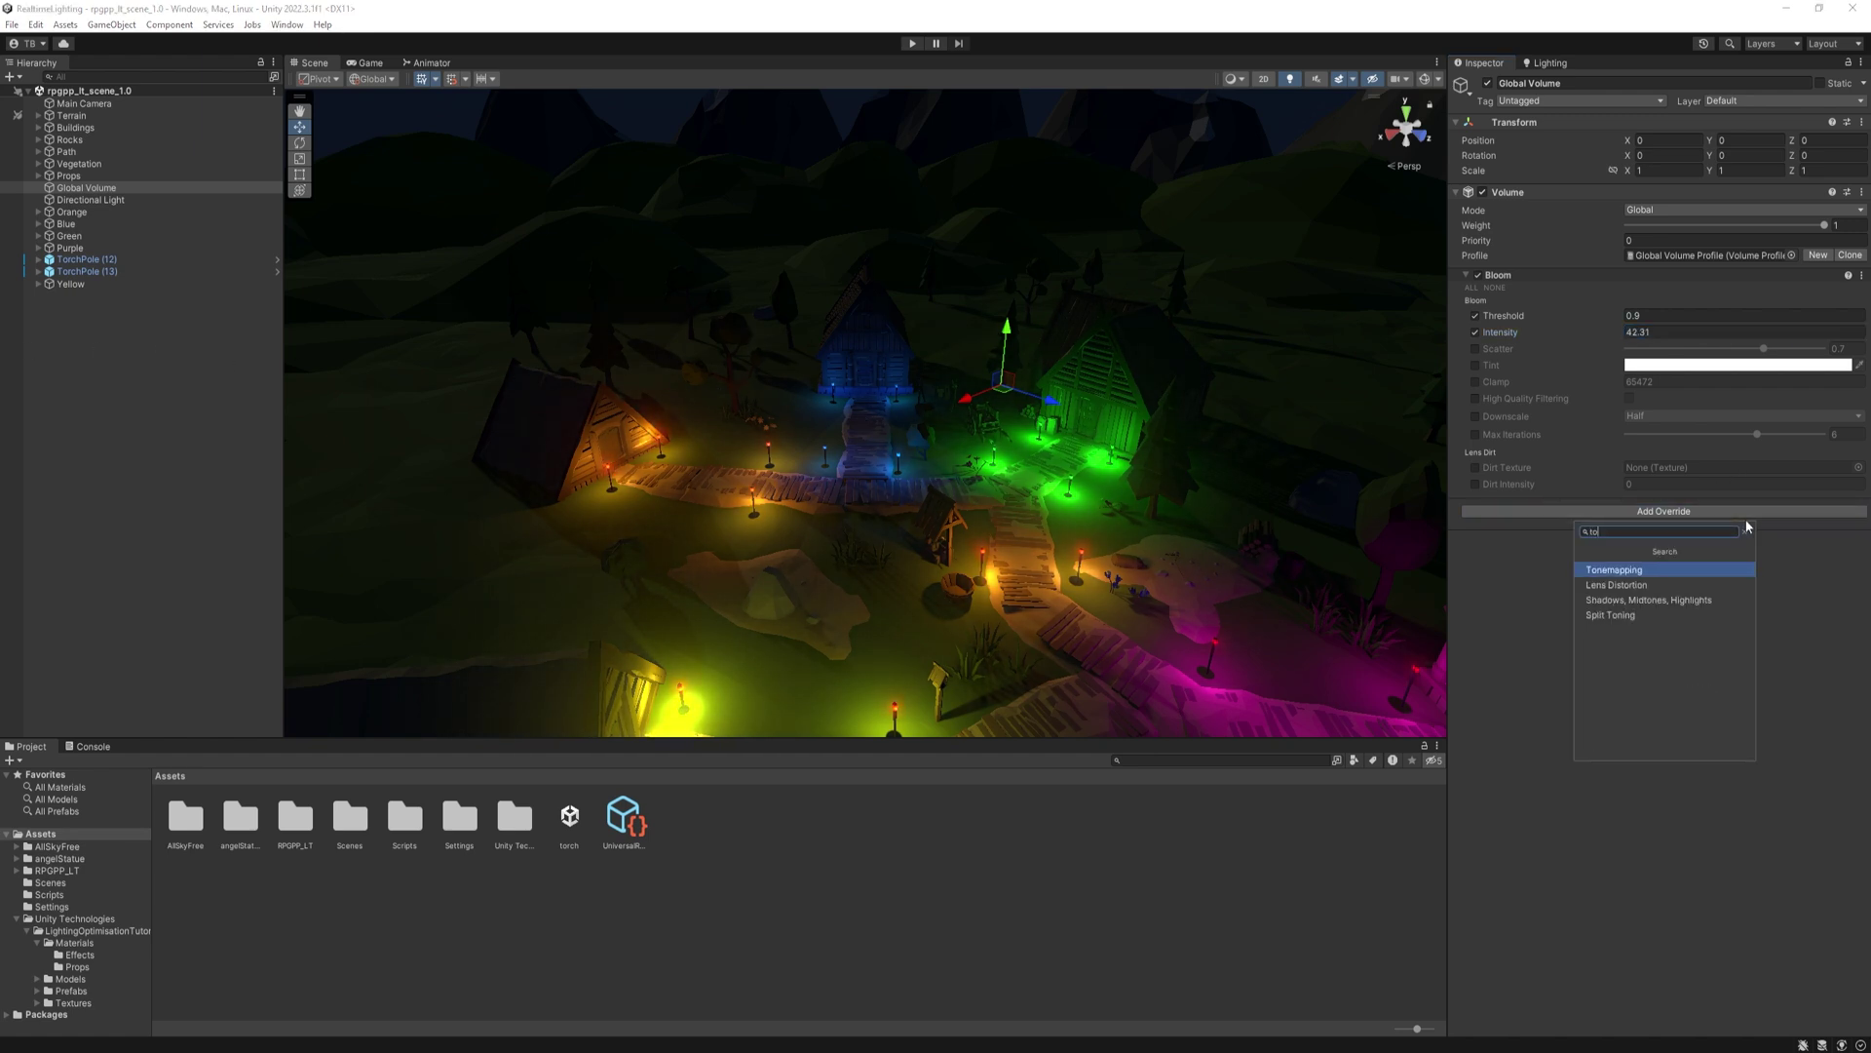
click(1654, 570)
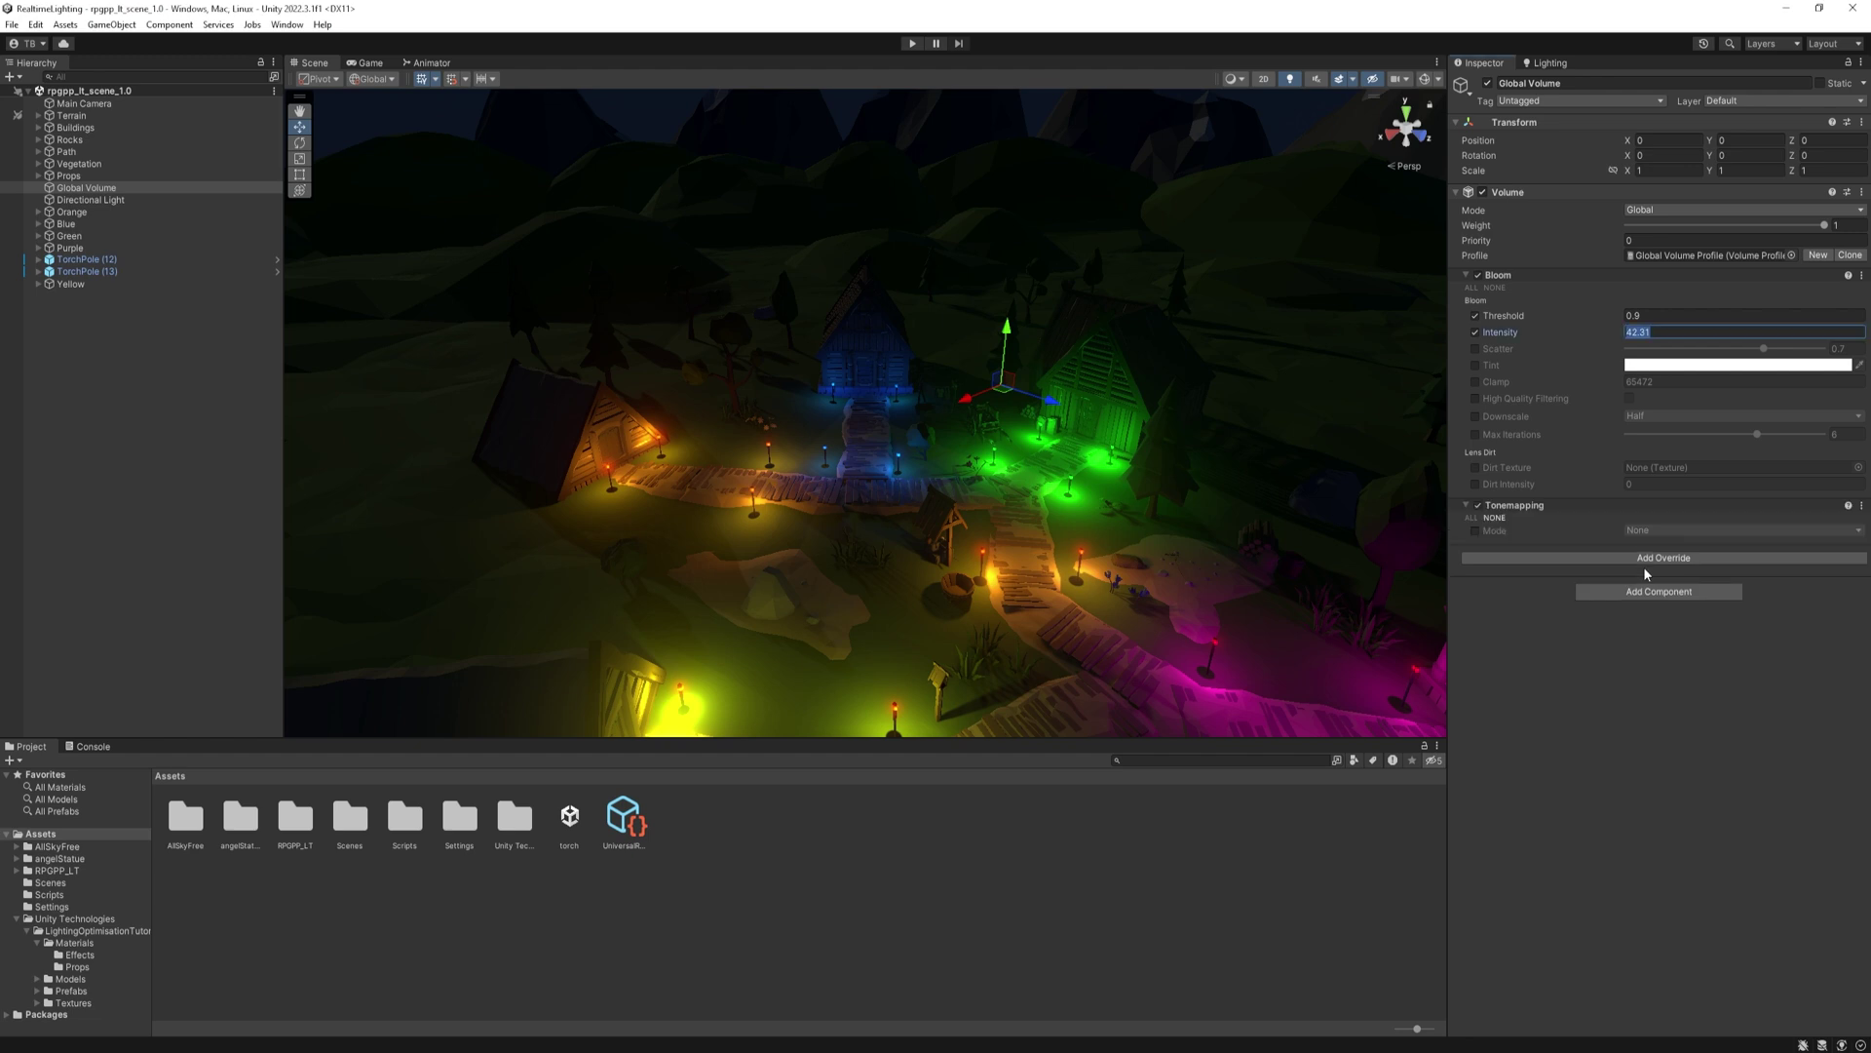
click(1476, 531)
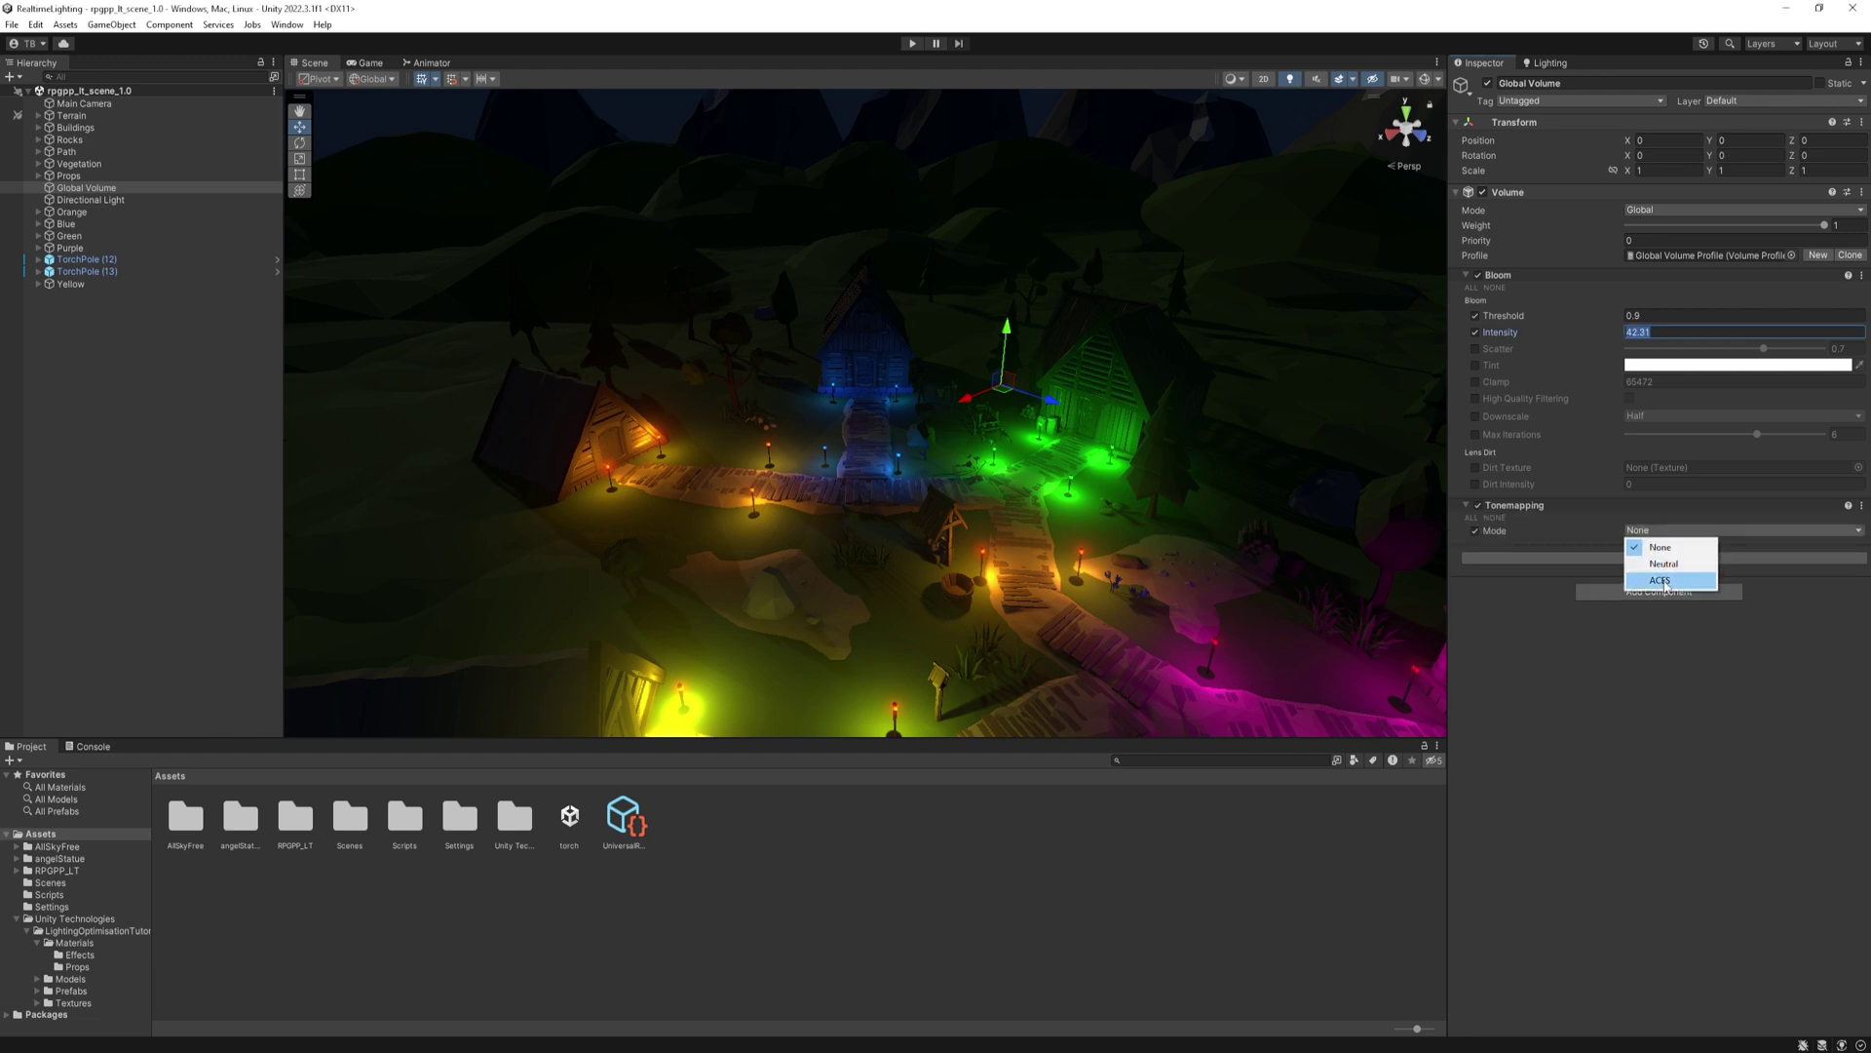
click(1659, 580)
Add a Color Adjustments override to the Global Volume and set its post exposure to 1.5.
click(1665, 558)
text(color)
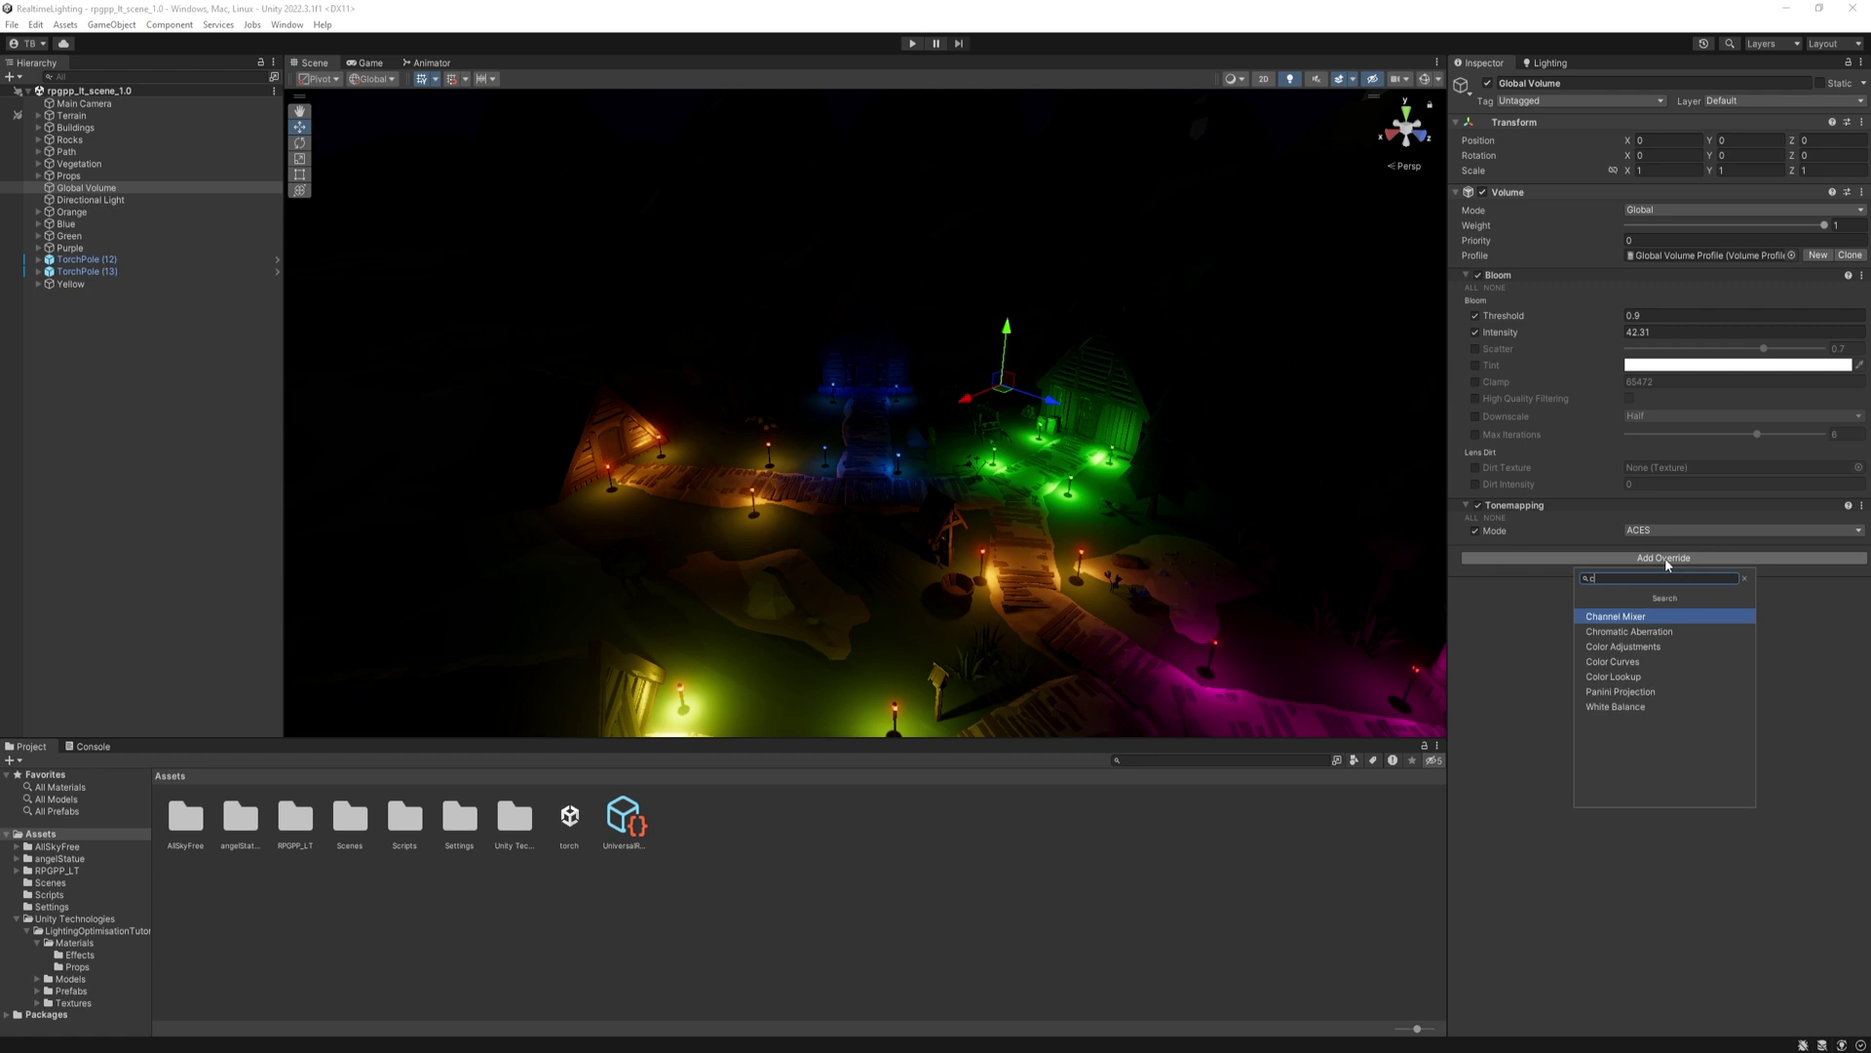
click(1663, 609)
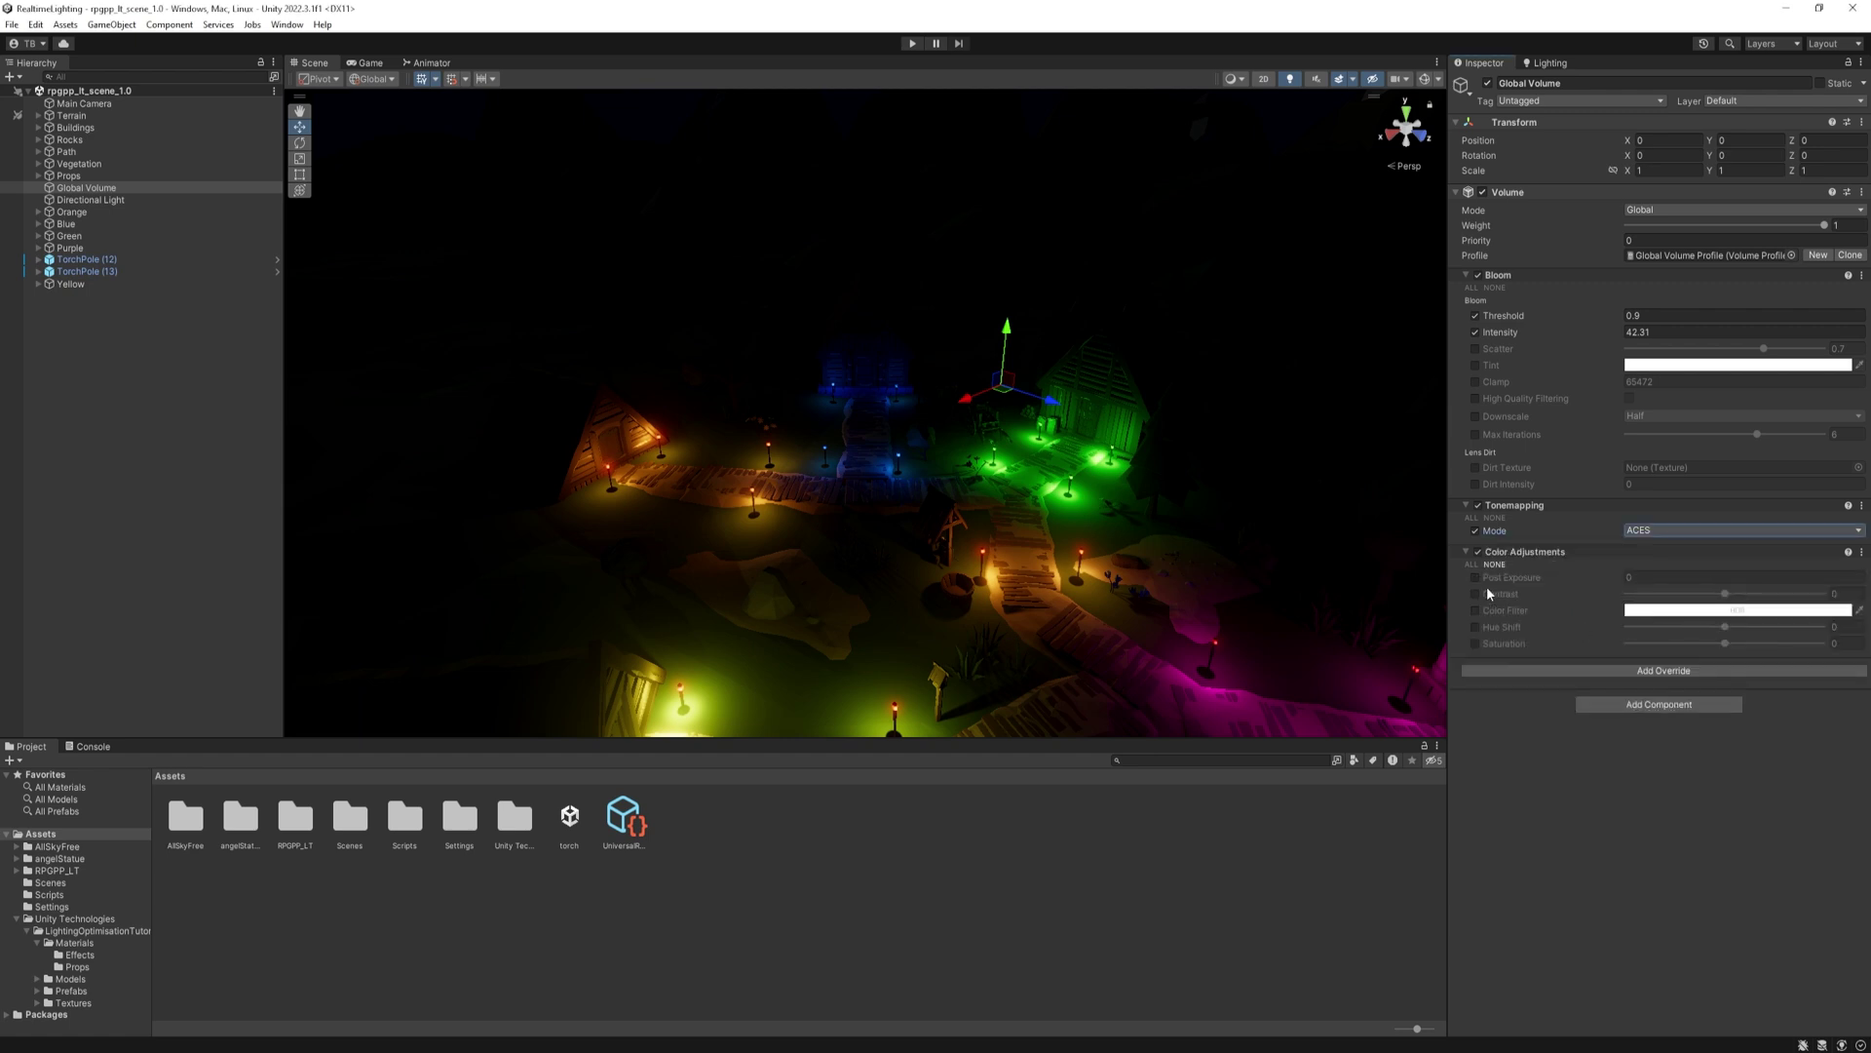
click(1475, 577)
click(1635, 577)
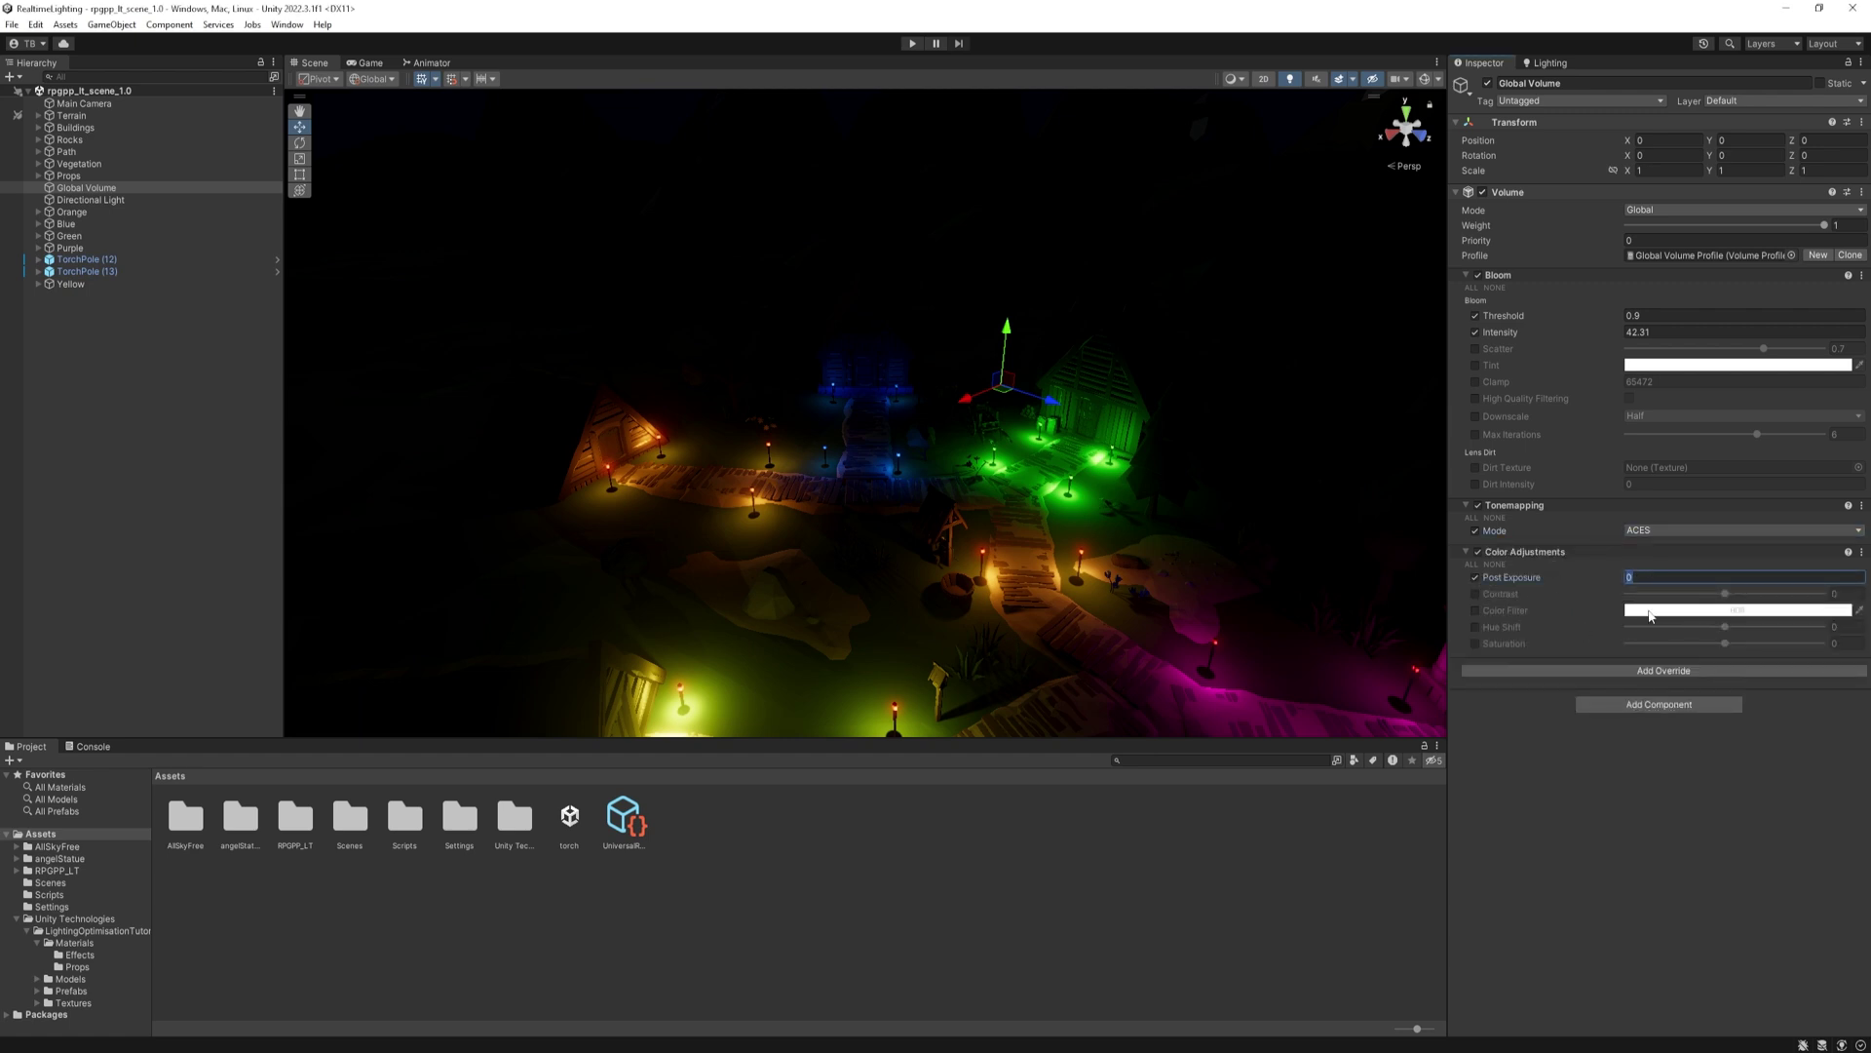
text(1.5)
key(Return)
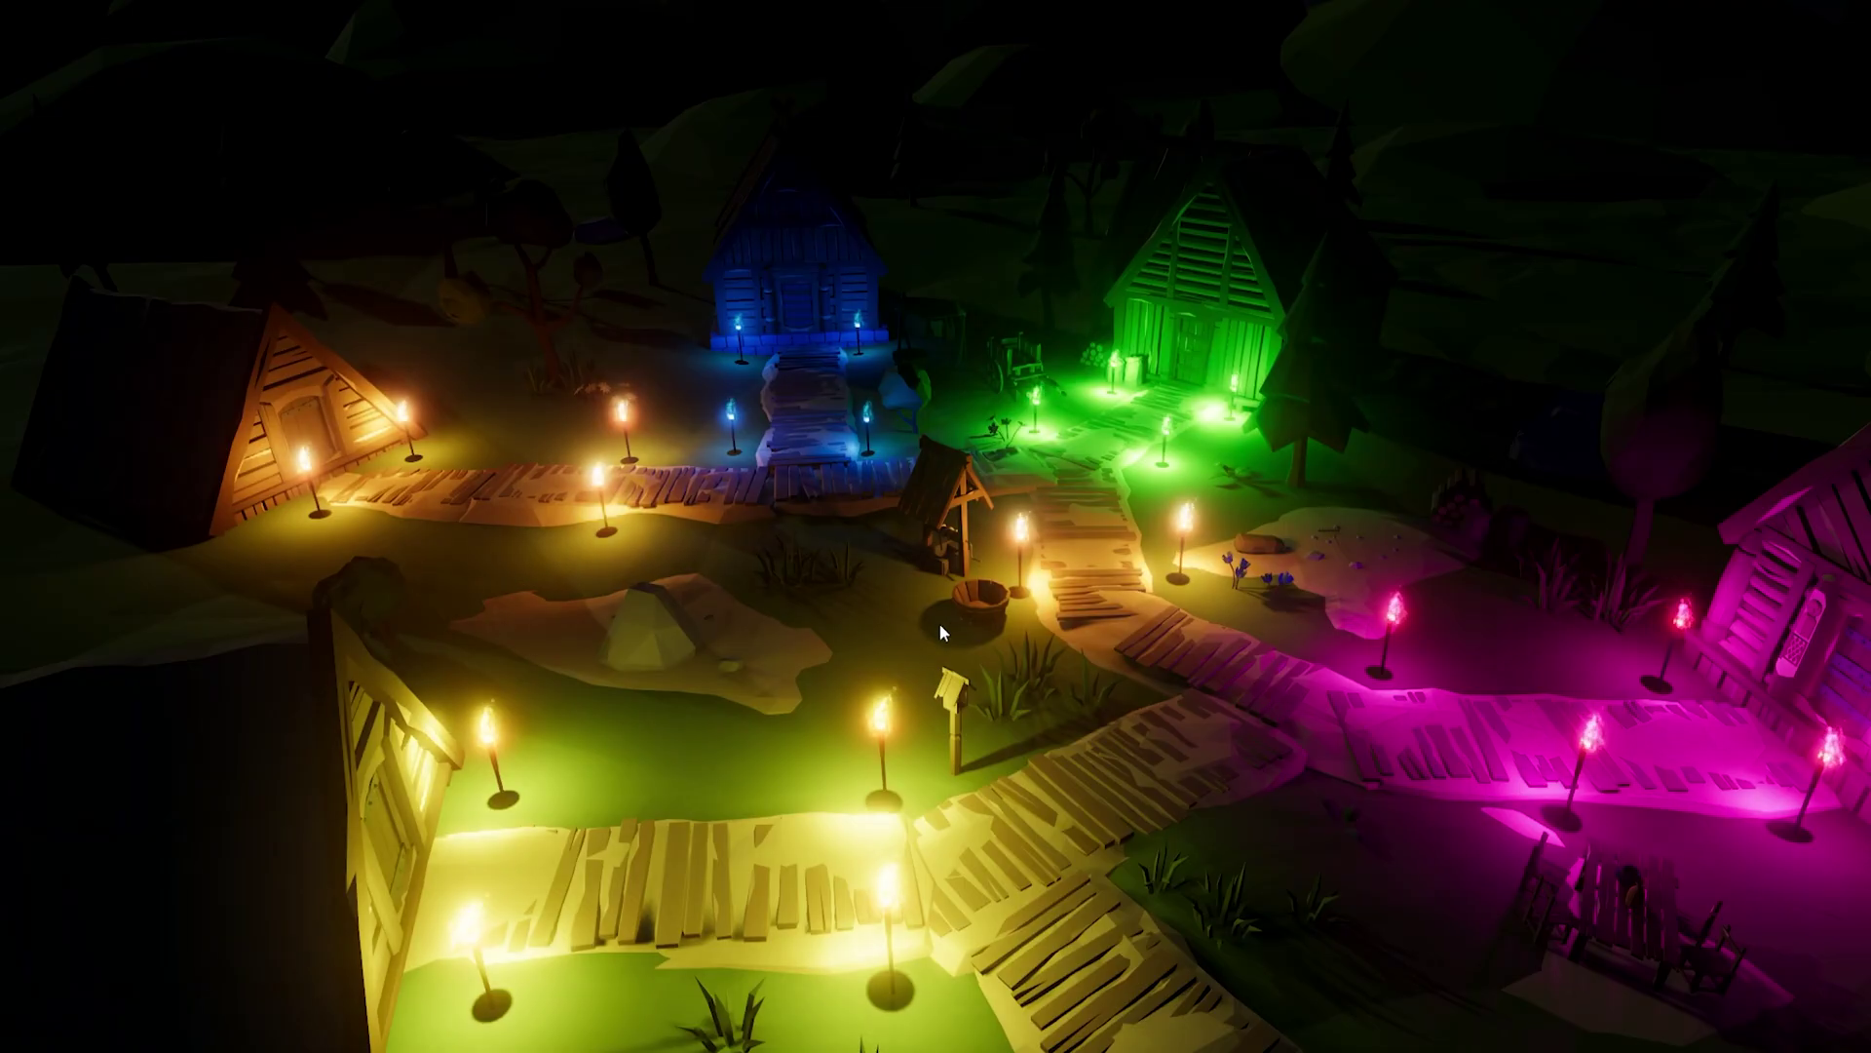